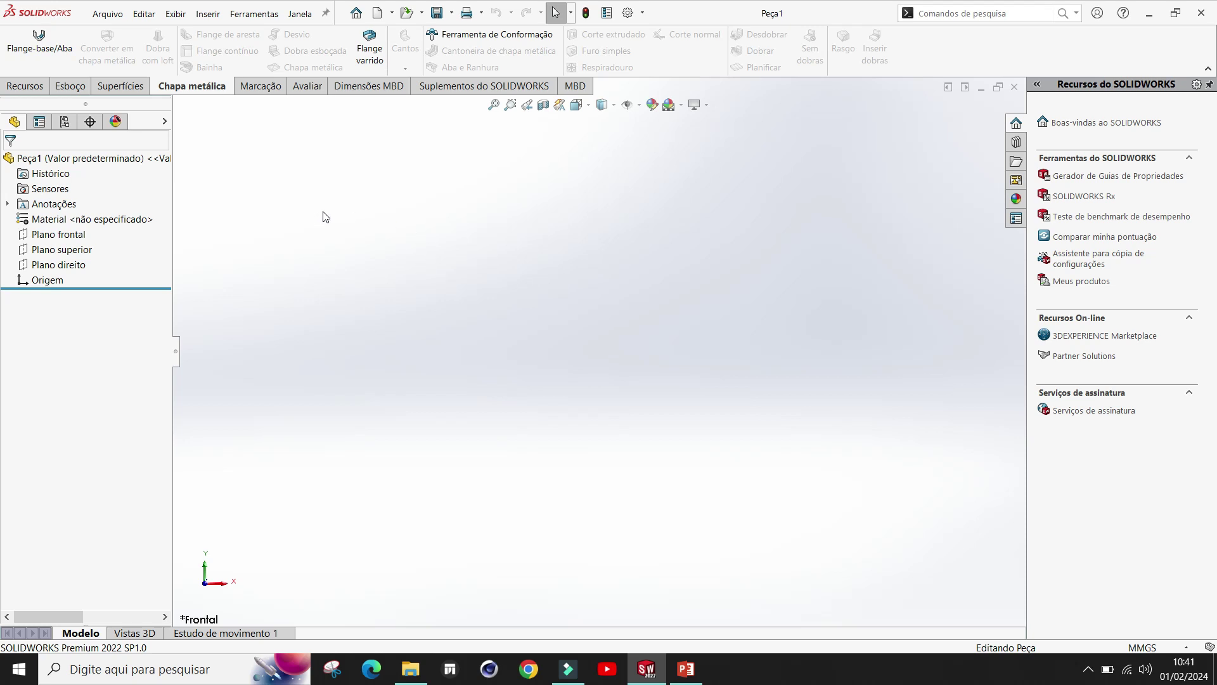
pyautogui.click(26, 87)
pyautogui.click(71, 87)
pyautogui.click(29, 87)
pyautogui.click(71, 87)
pyautogui.click(110, 90)
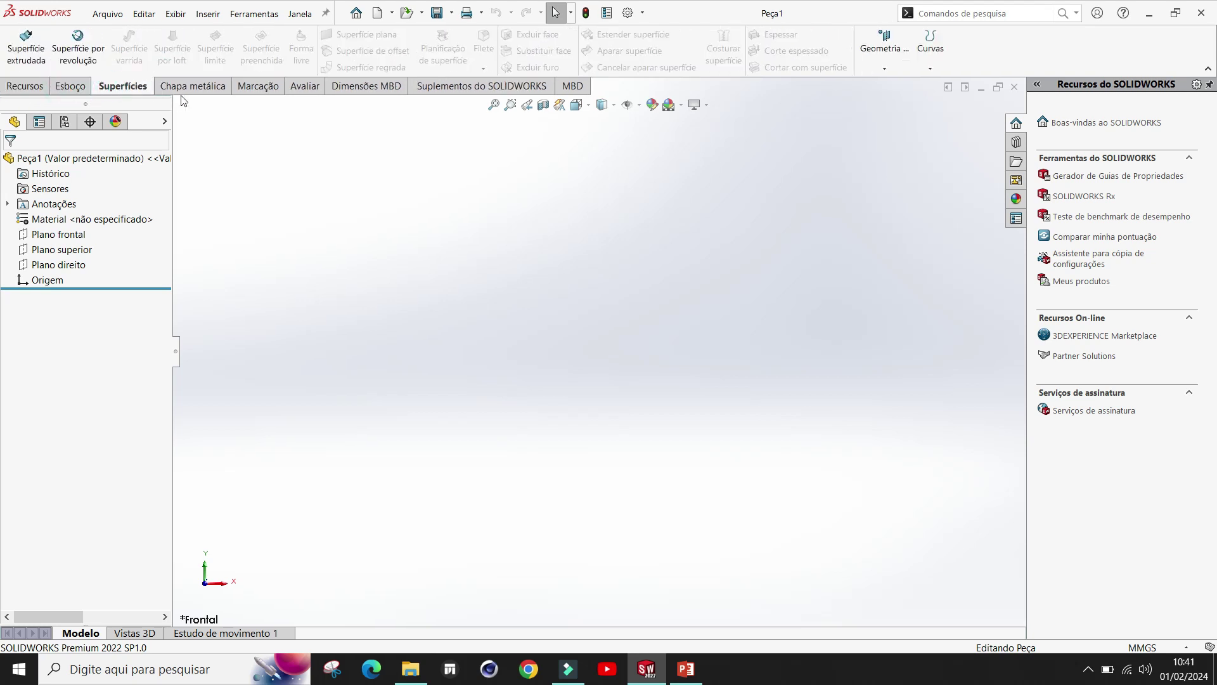
pyautogui.click(193, 89)
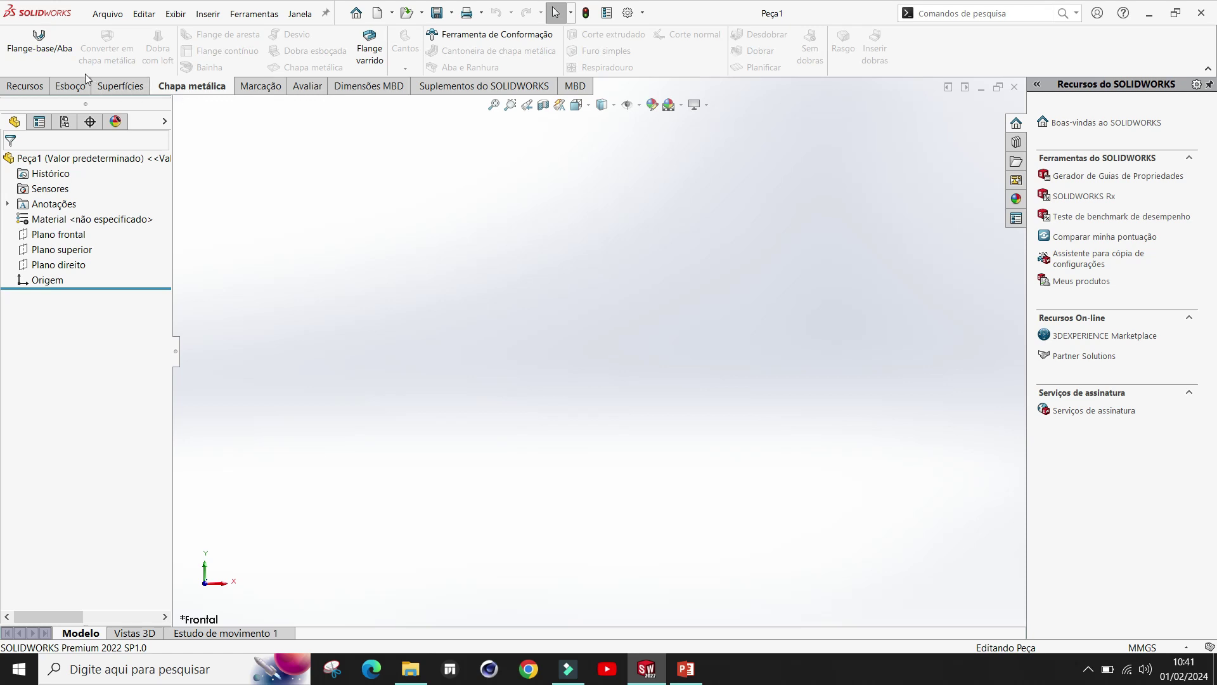
# Start a base flange on the front plane and sketch a corner rectangle about 80 x 68 mm with one corner at the origin
pyautogui.click(44, 60)
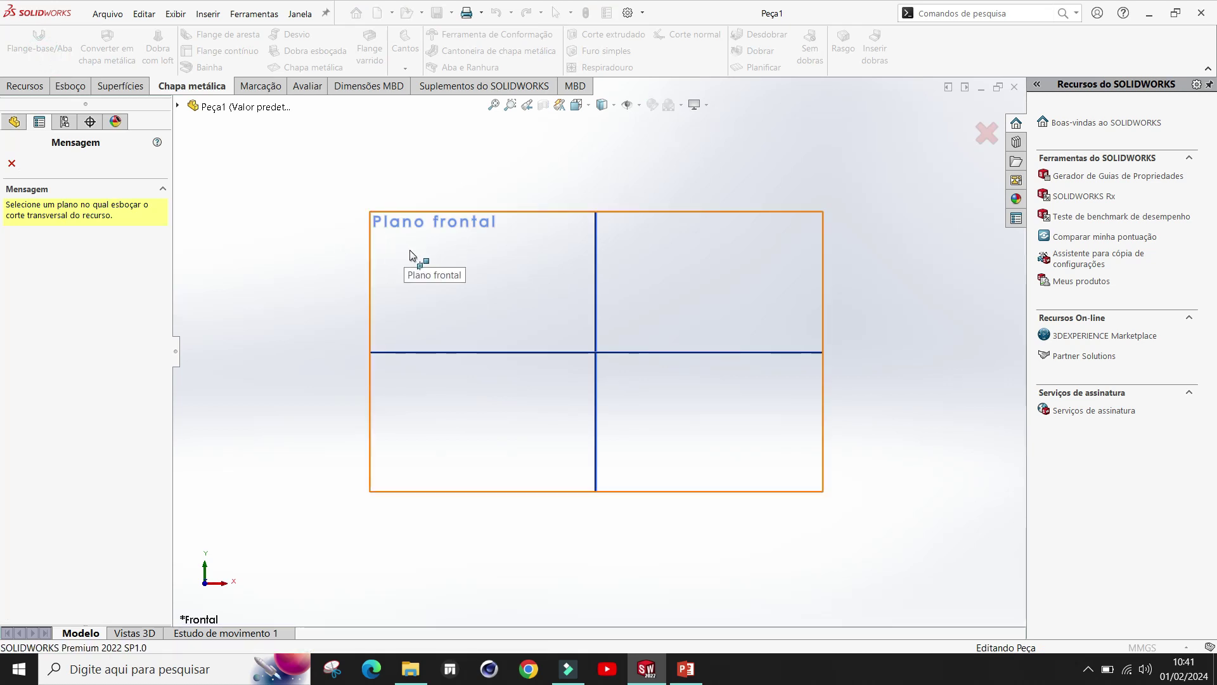
pyautogui.click(429, 252)
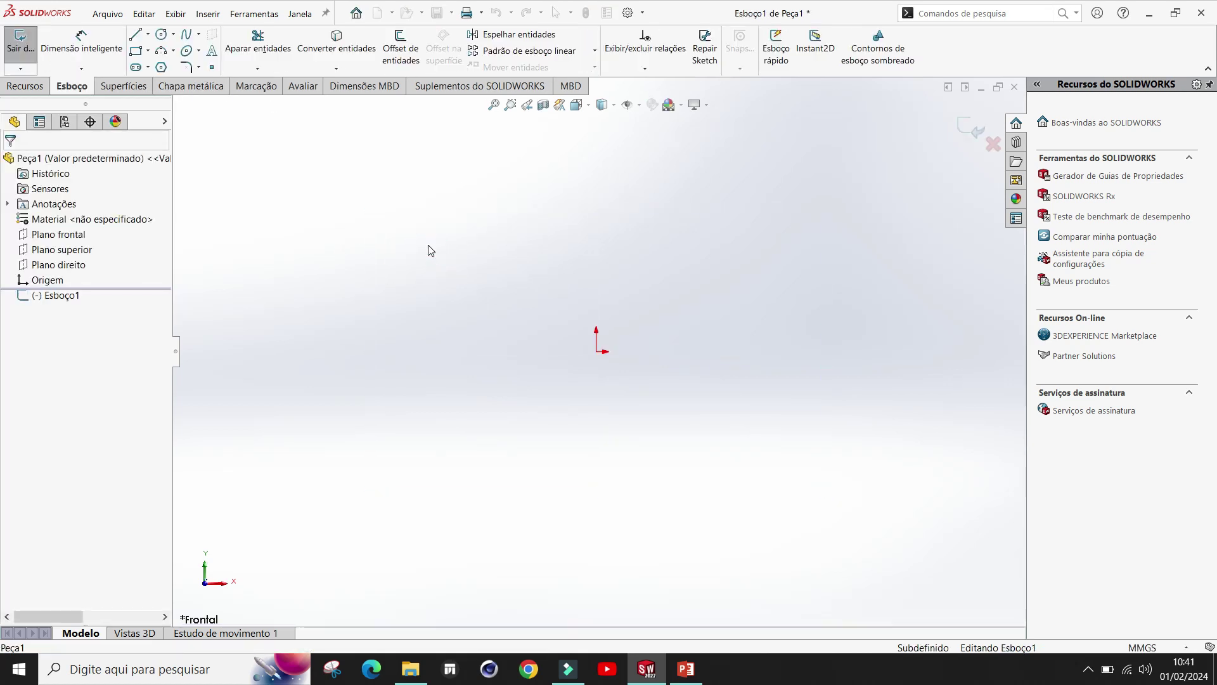
pyautogui.click(137, 52)
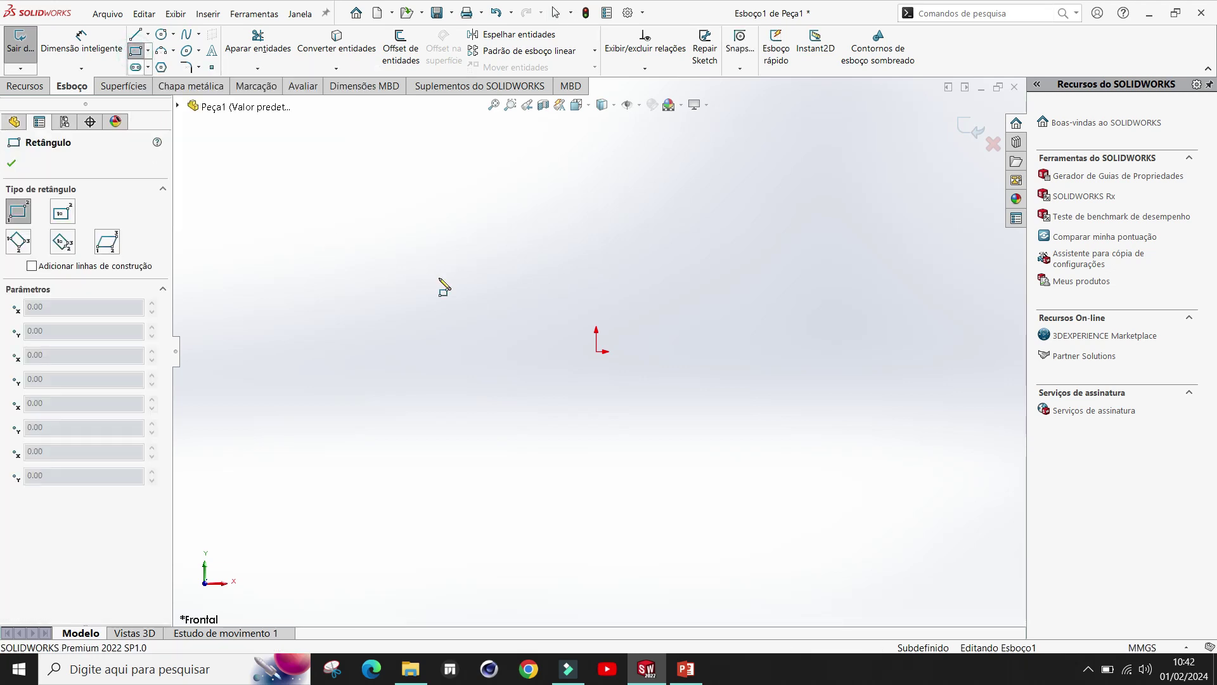
pyautogui.click(596, 350)
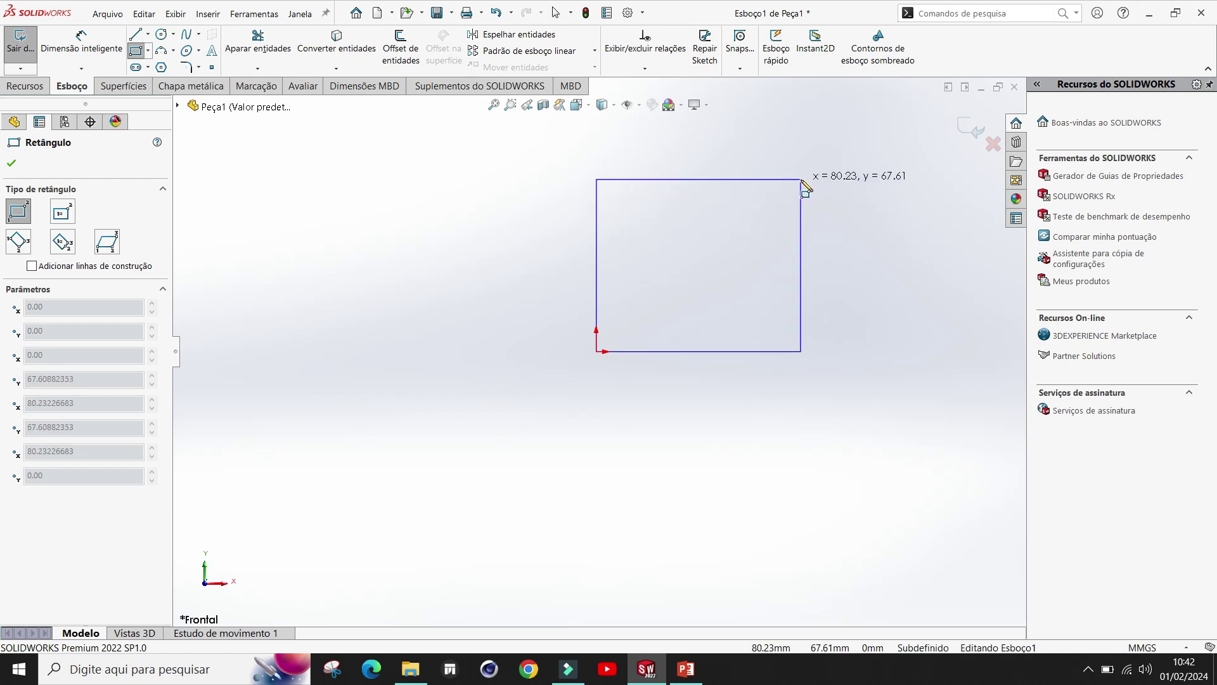
pyautogui.click(802, 180)
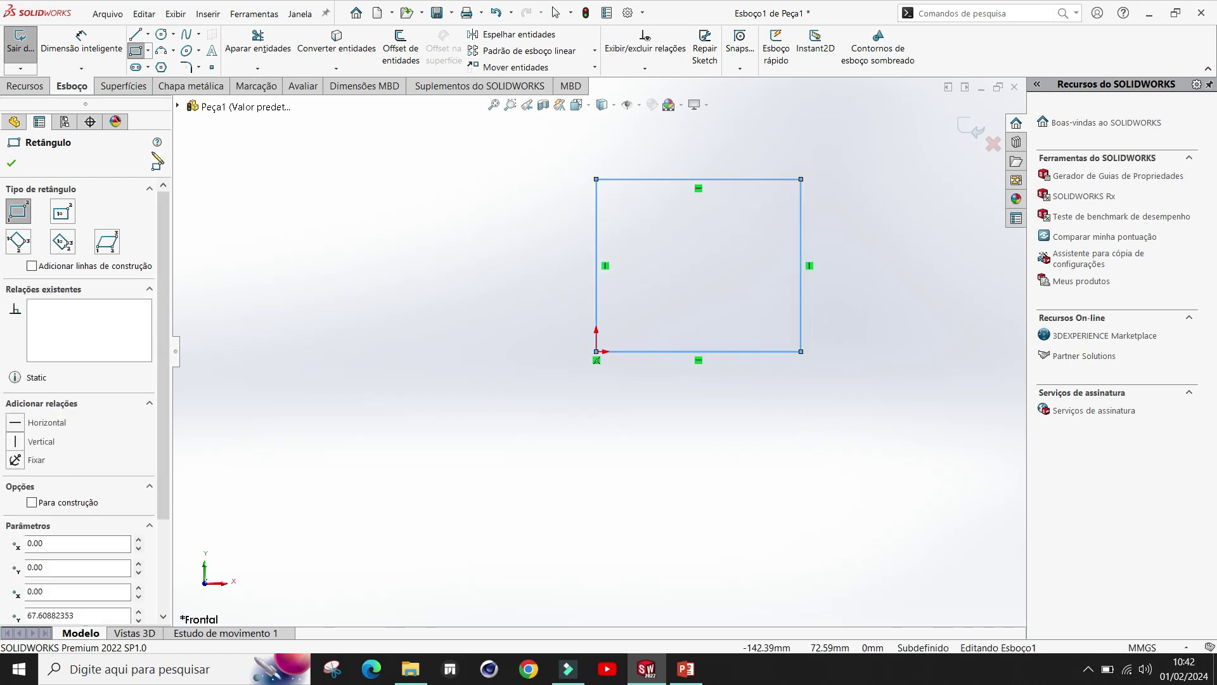
# Dimension the rectangle's left vertical side at 70 mm
pyautogui.click(83, 51)
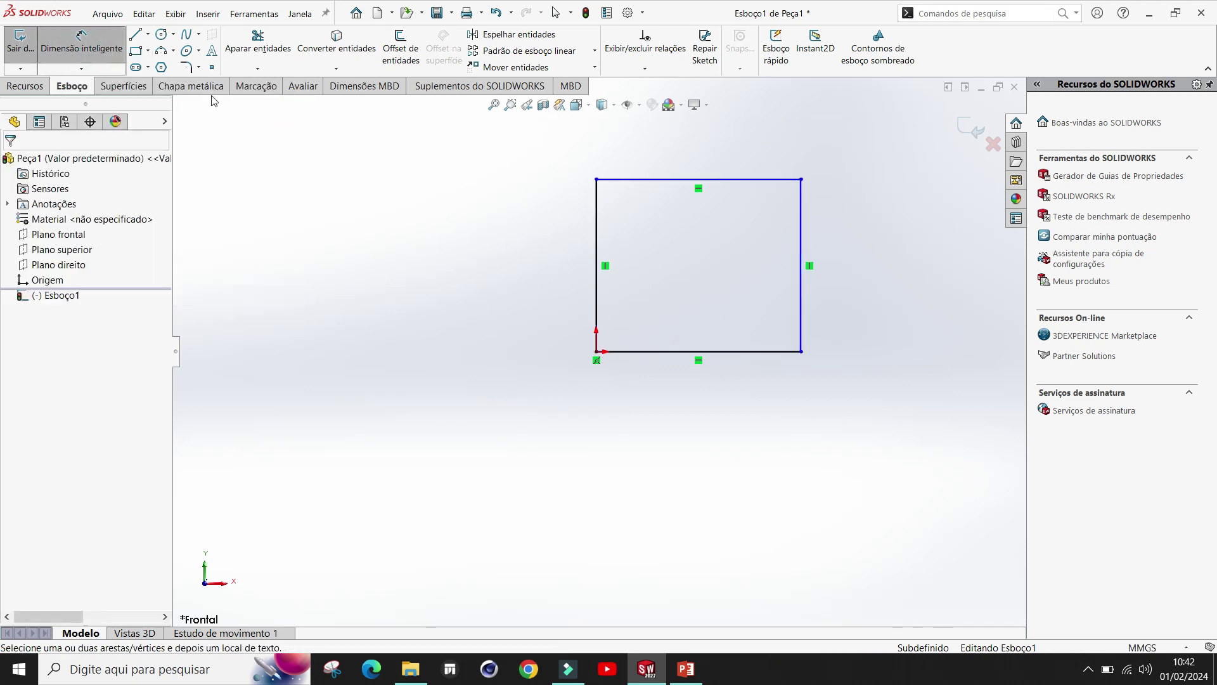
pyautogui.click(597, 243)
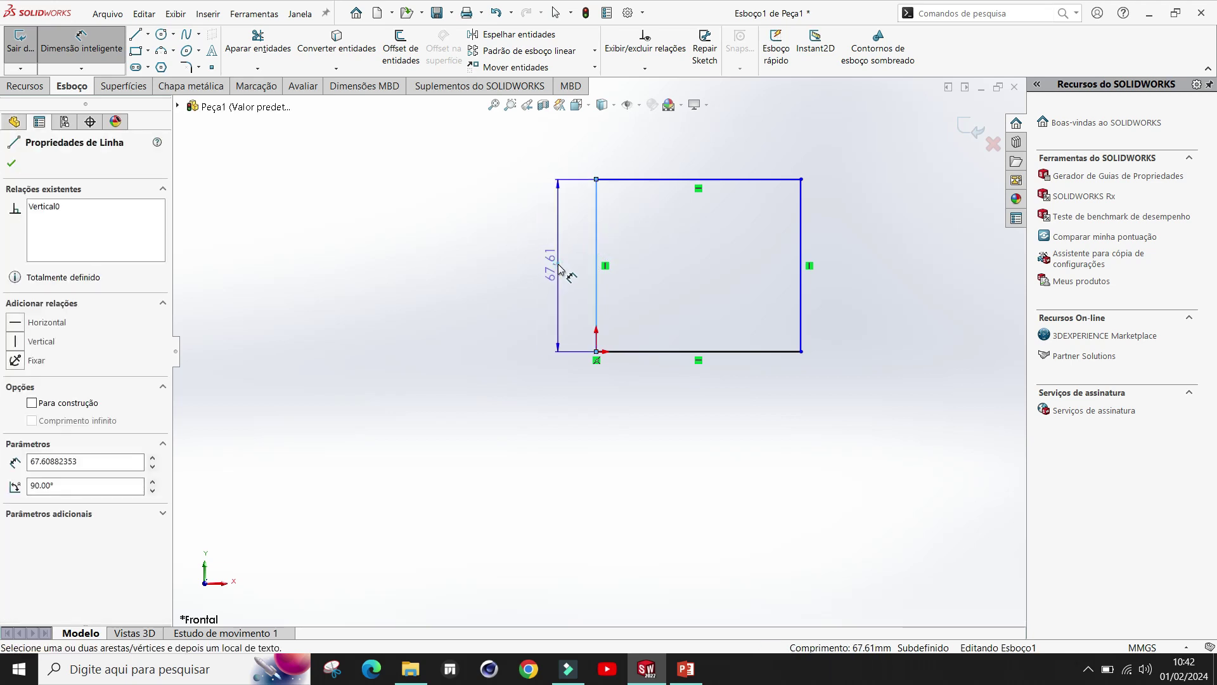
pyautogui.click(554, 274)
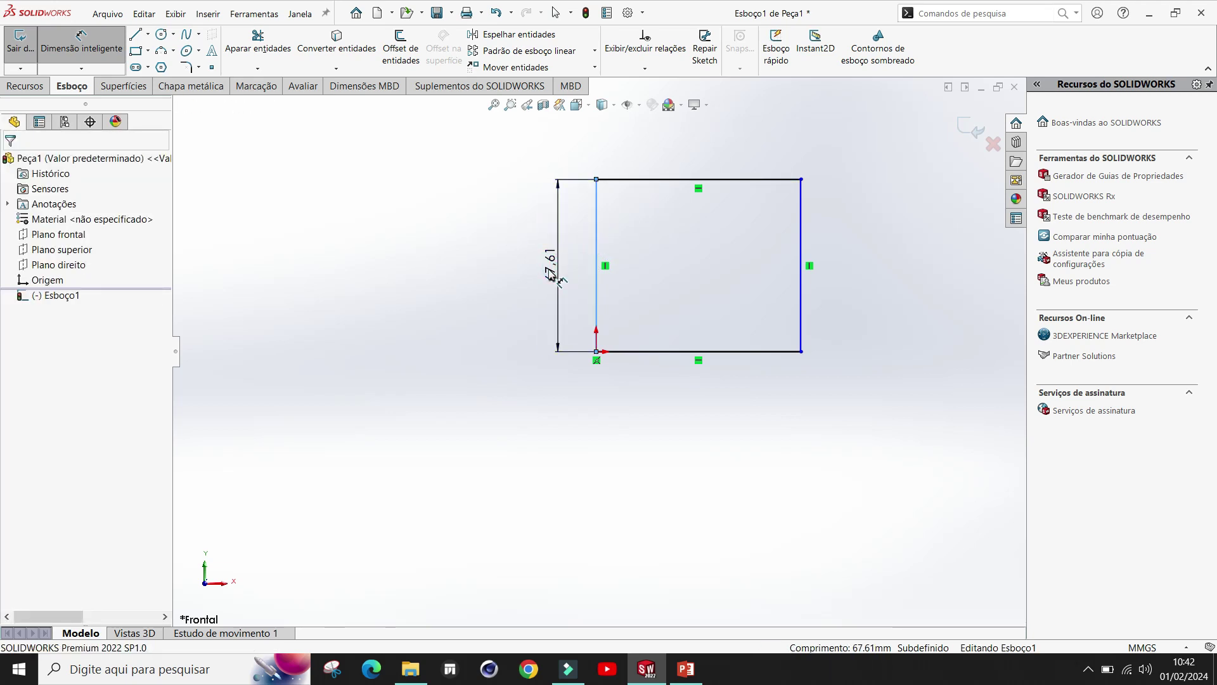
pyautogui.click(551, 274)
pyautogui.write('70')
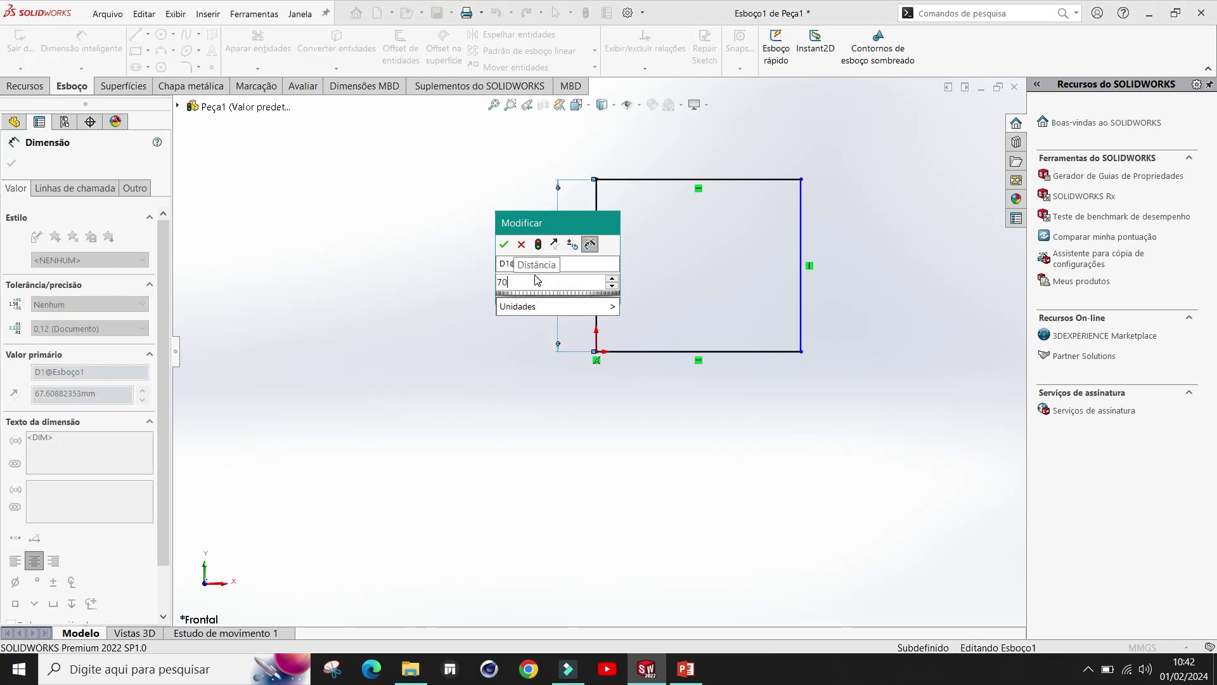
pyautogui.click(504, 245)
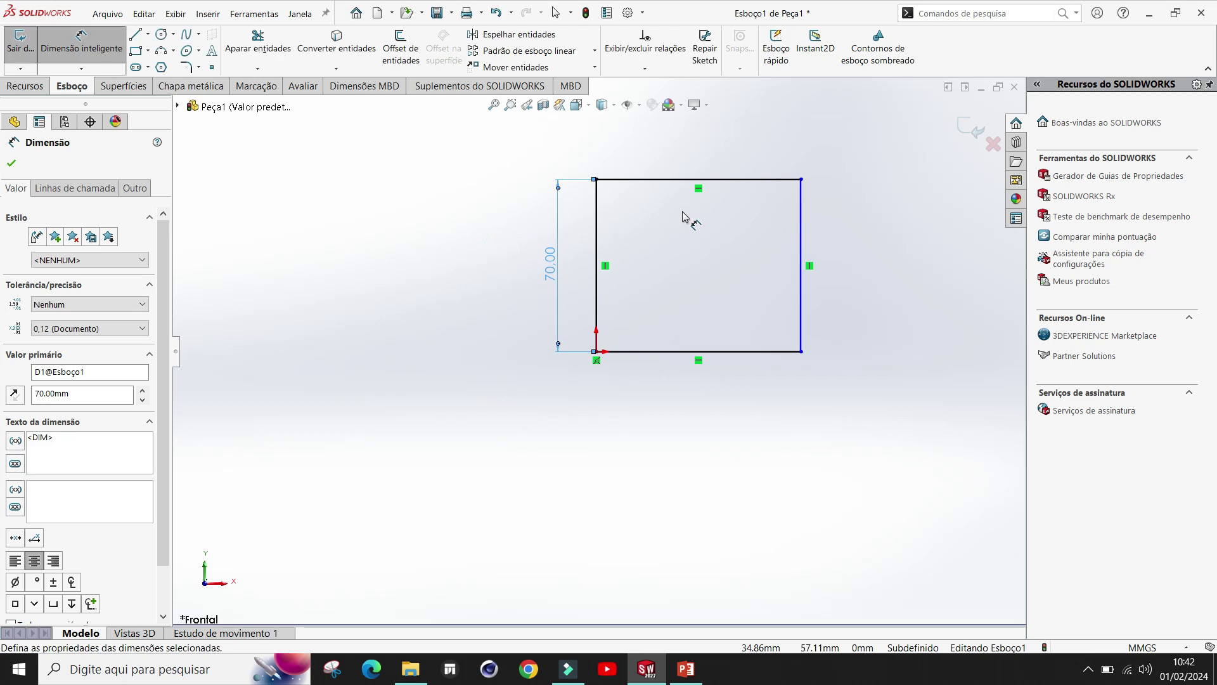
# Dimension the rectangle's top side at 70 mm and end the dimensioning
pyautogui.click(685, 180)
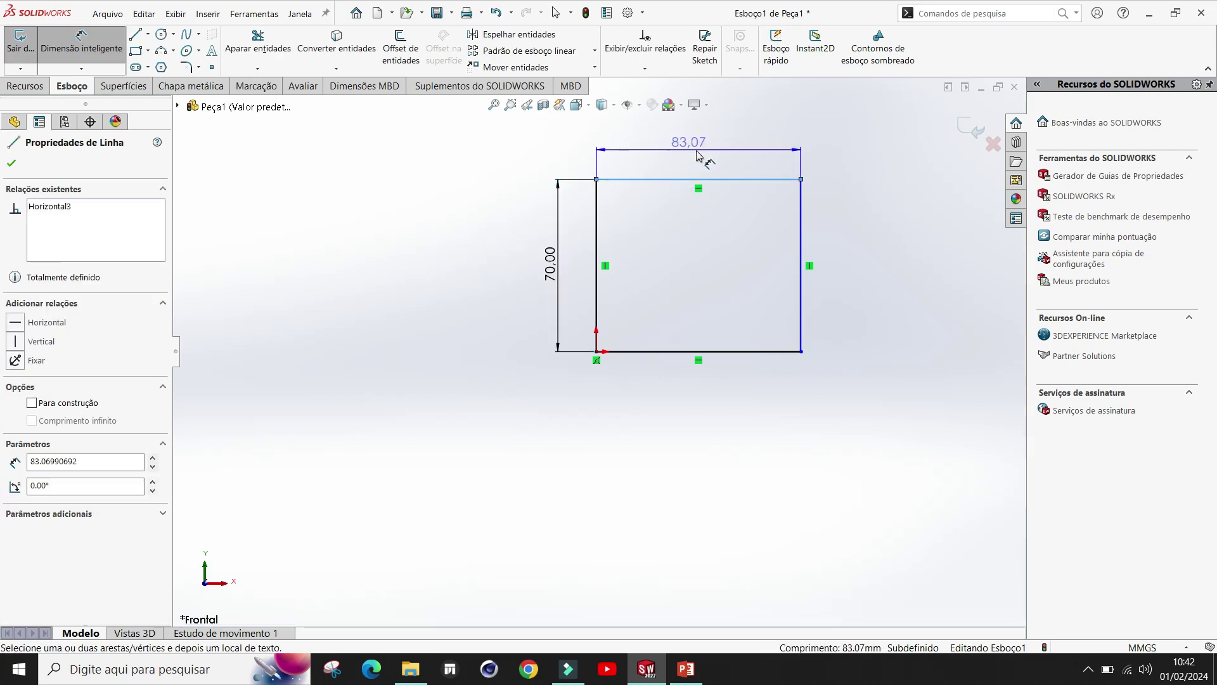
pyautogui.click(701, 154)
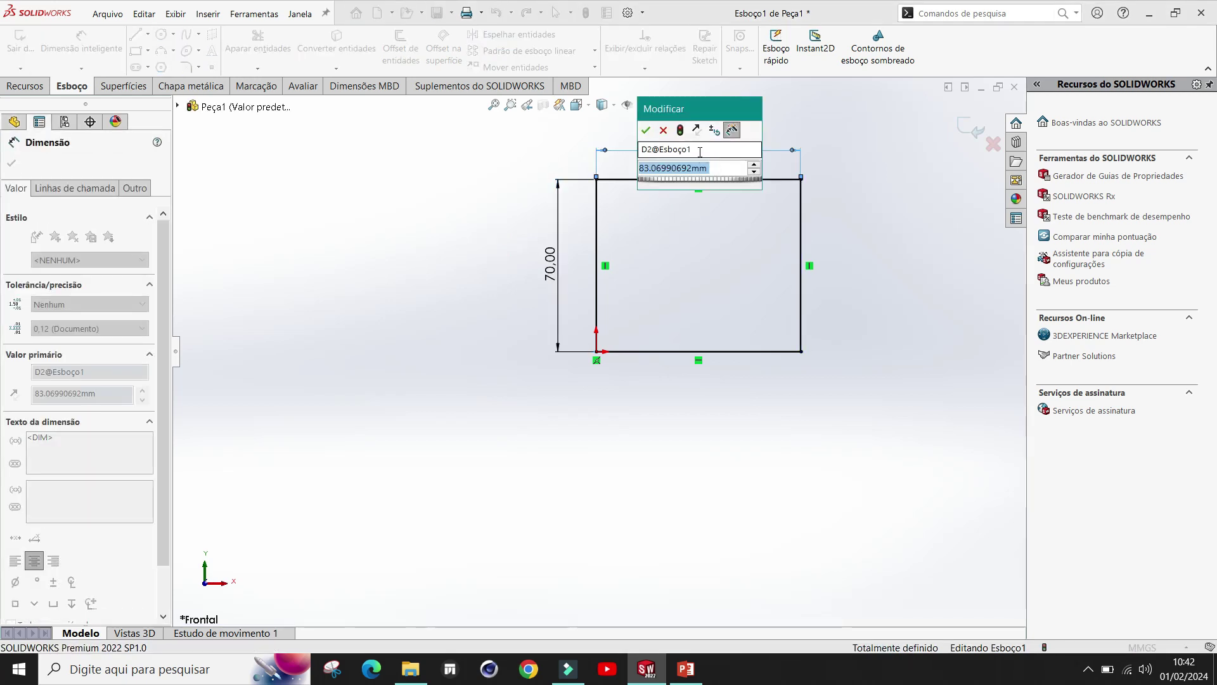
pyautogui.write('70')
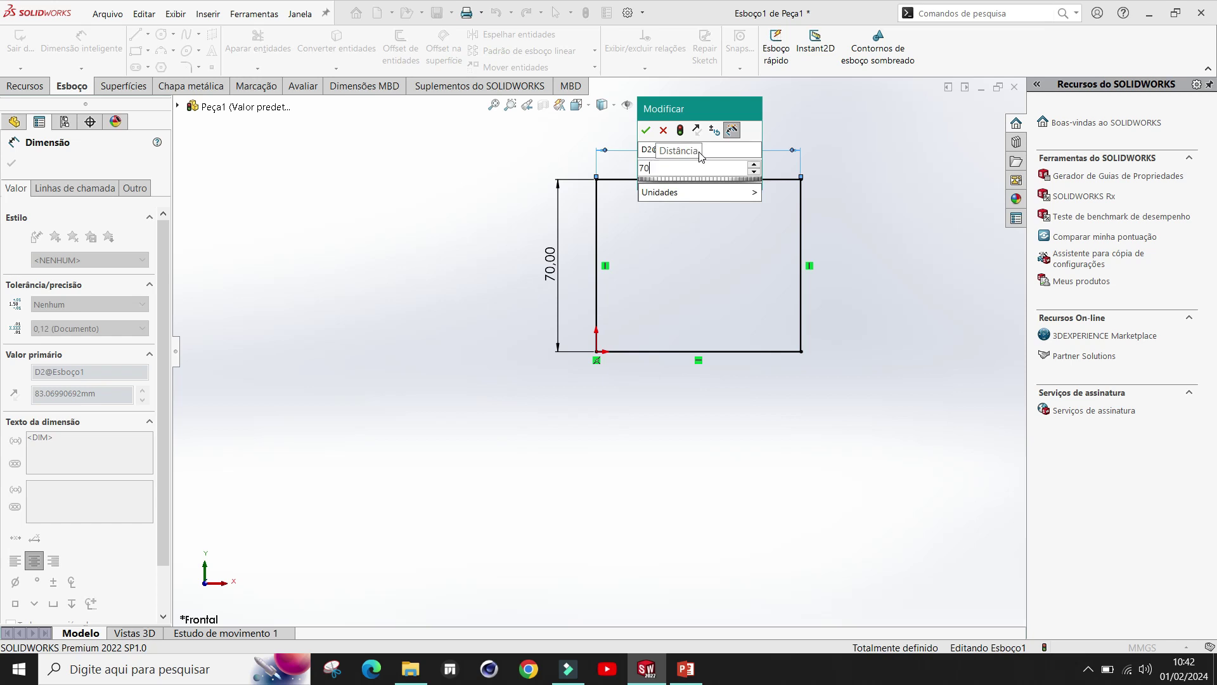
pyautogui.click(647, 130)
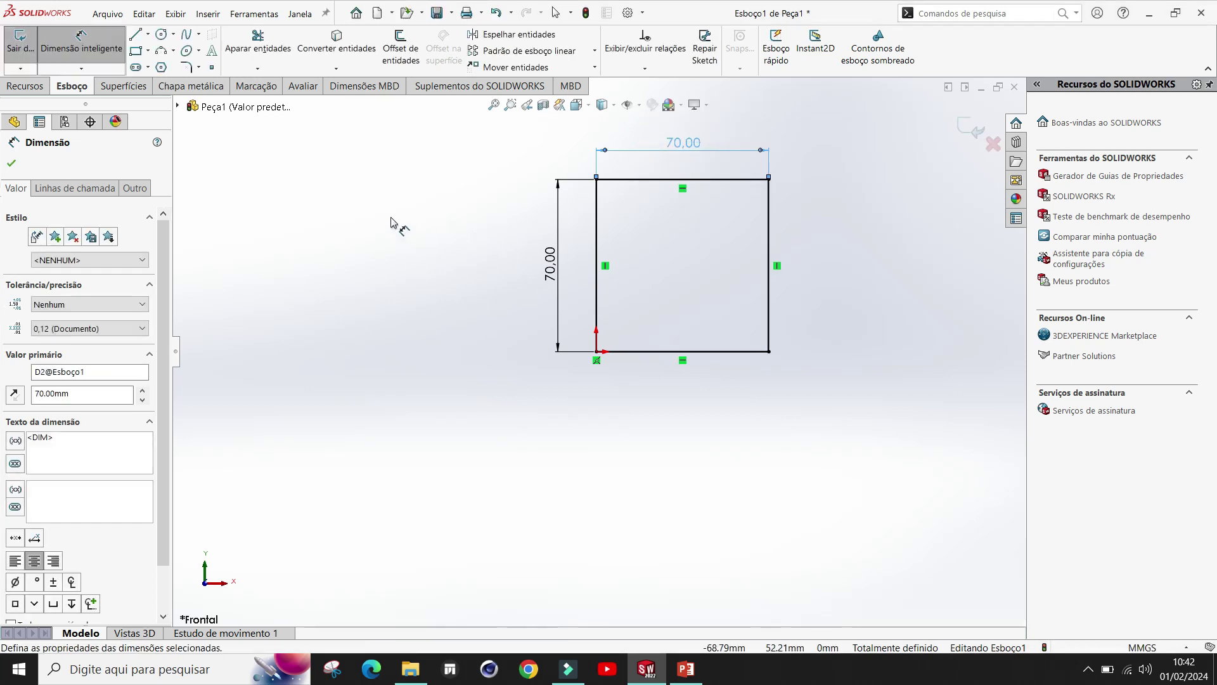
pyautogui.click(12, 163)
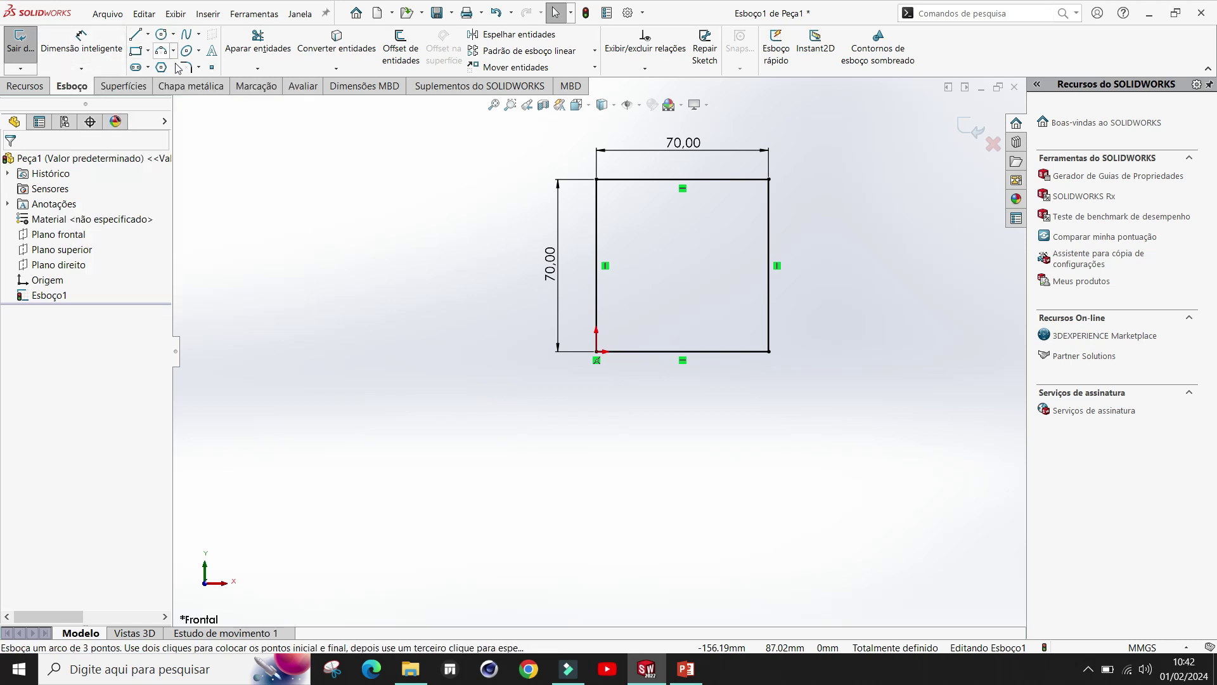
# Start a base flange from the square sketch, trying the reverse direction and switching it back off
pyautogui.click(185, 88)
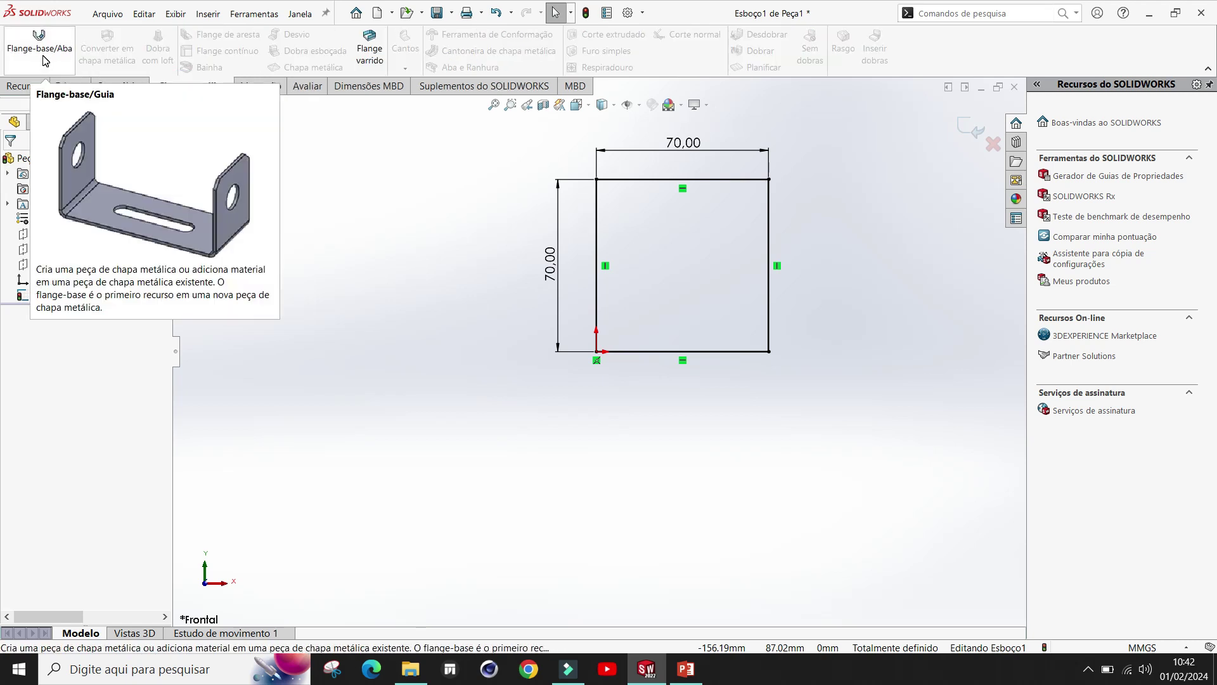
pyautogui.click(39, 49)
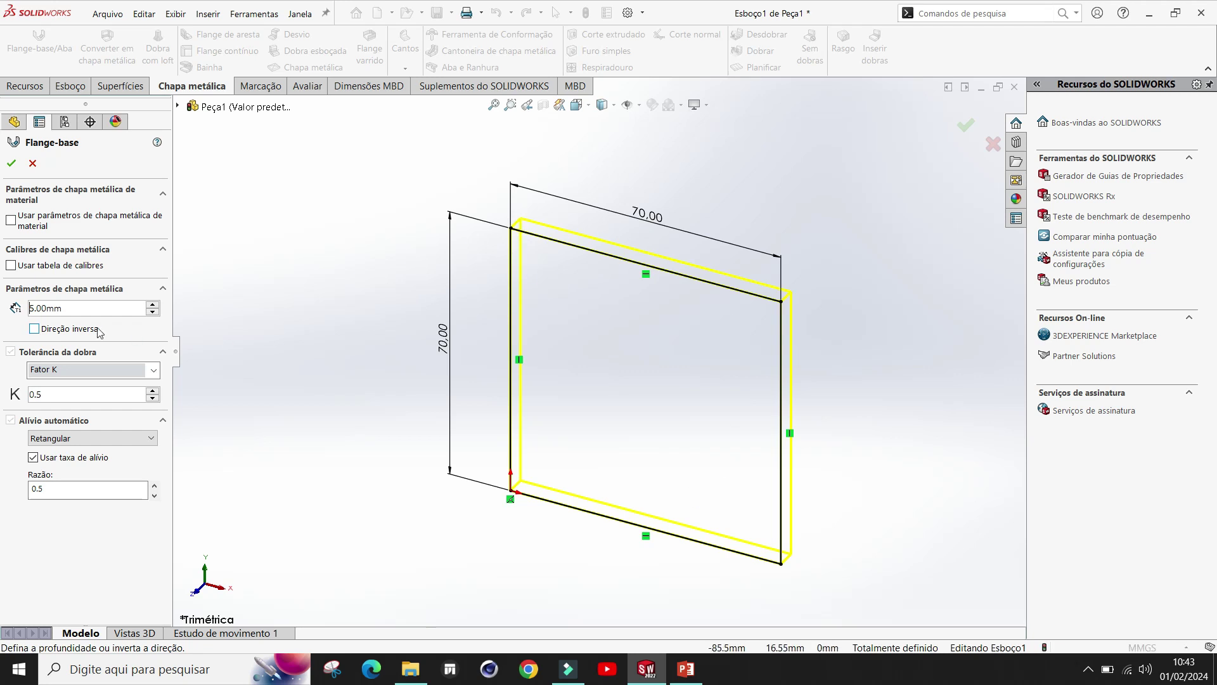
pyautogui.click(35, 331)
pyautogui.click(35, 332)
pyautogui.click(34, 329)
pyautogui.click(34, 329)
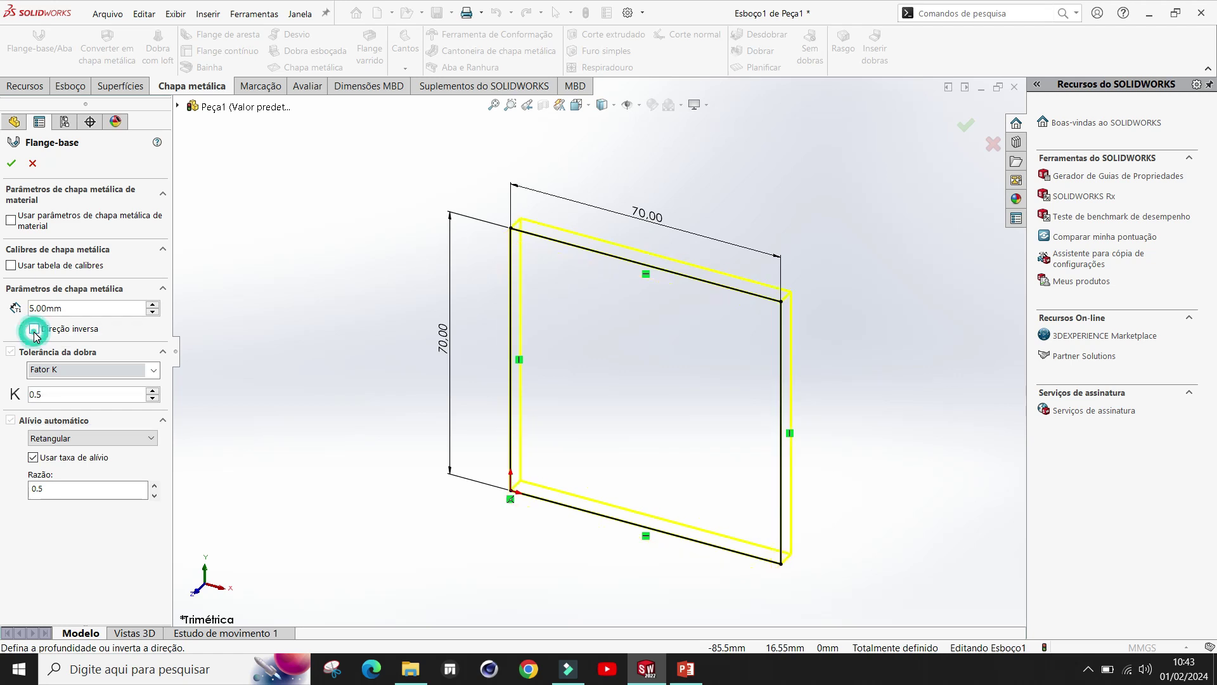
# Try different sheet thicknesses for the base flange and leave the thickness at 6 mm
pyautogui.click(152, 306)
pyautogui.click(152, 306)
pyautogui.click(152, 306)
pyautogui.click(152, 306)
pyautogui.click(152, 306)
pyautogui.click(152, 306)
pyautogui.click(152, 306)
pyautogui.click(153, 306)
pyautogui.click(153, 306)
pyautogui.click(153, 306)
pyautogui.click(153, 306)
pyautogui.click(152, 307)
pyautogui.click(152, 306)
pyautogui.click(152, 312)
pyautogui.click(153, 312)
pyautogui.click(152, 312)
pyautogui.click(152, 312)
pyautogui.click(152, 312)
pyautogui.click(152, 312)
pyautogui.click(152, 312)
pyautogui.click(152, 312)
pyautogui.click(152, 312)
pyautogui.click(153, 312)
pyautogui.click(153, 313)
pyautogui.click(152, 313)
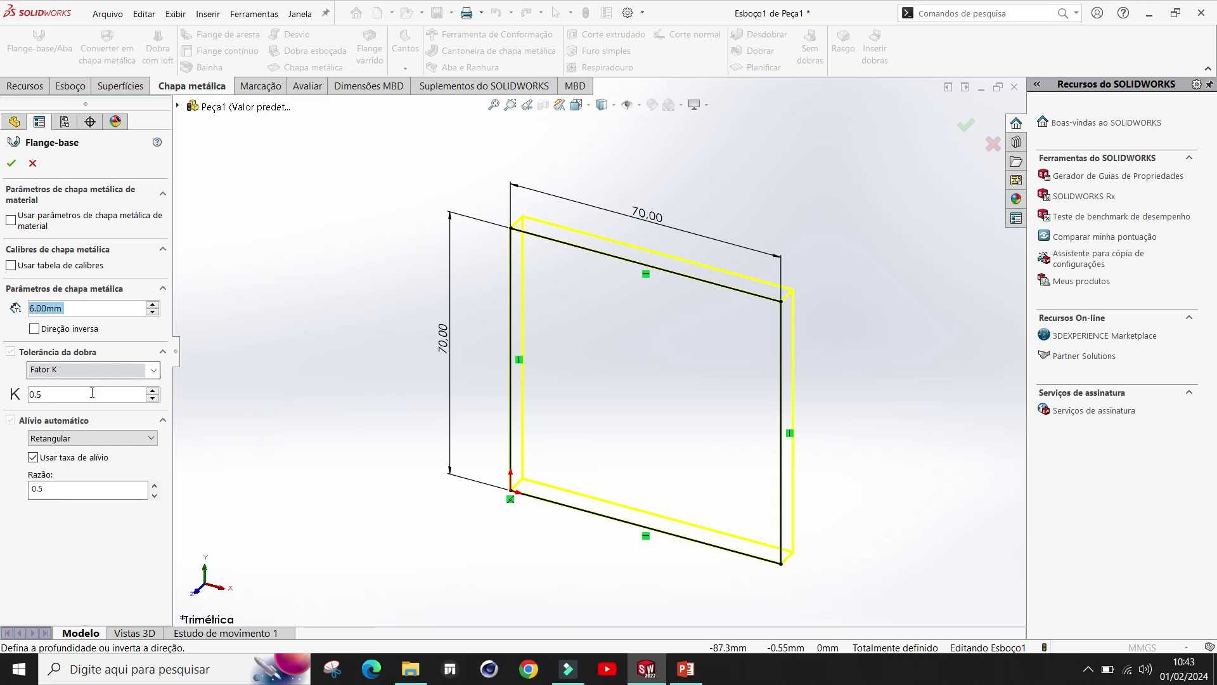
# Keep the automatic relief type as rectangular (Retangular) and create the base flange
pyautogui.click(152, 442)
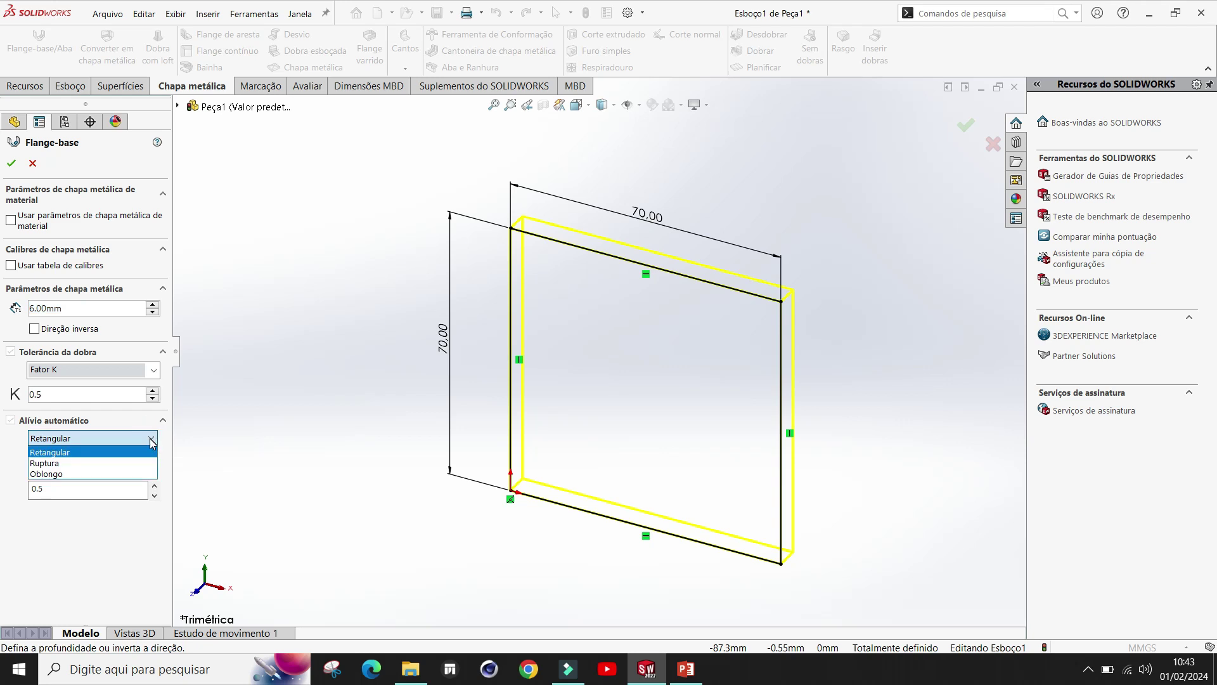
pyautogui.click(153, 442)
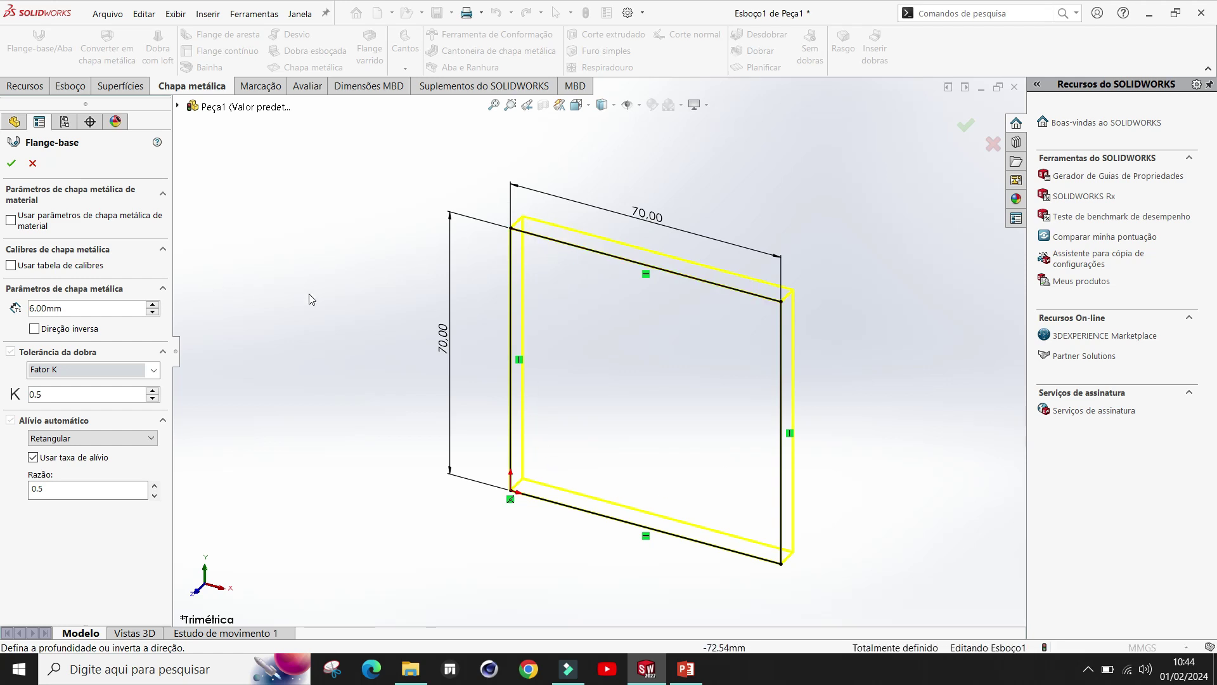
pyautogui.click(11, 163)
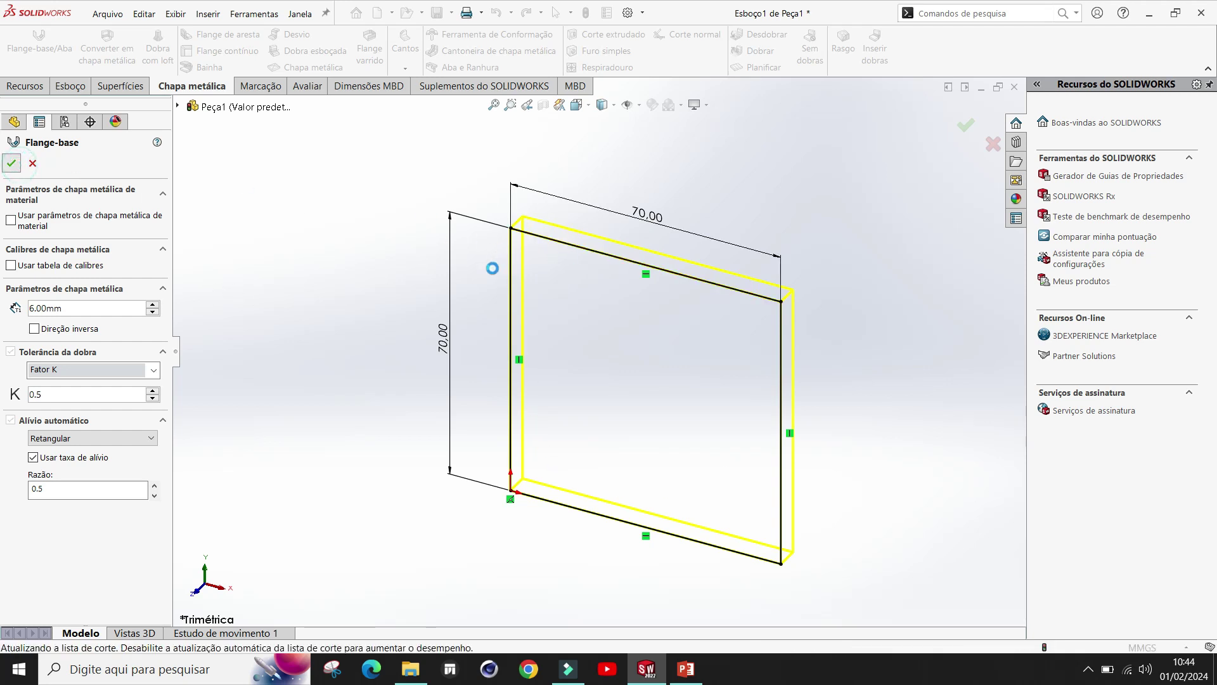
# Start an edge flange on the plate's upper left edge and place it upward with a blind length of 37 mm
pyautogui.scroll(2, 819, 280)
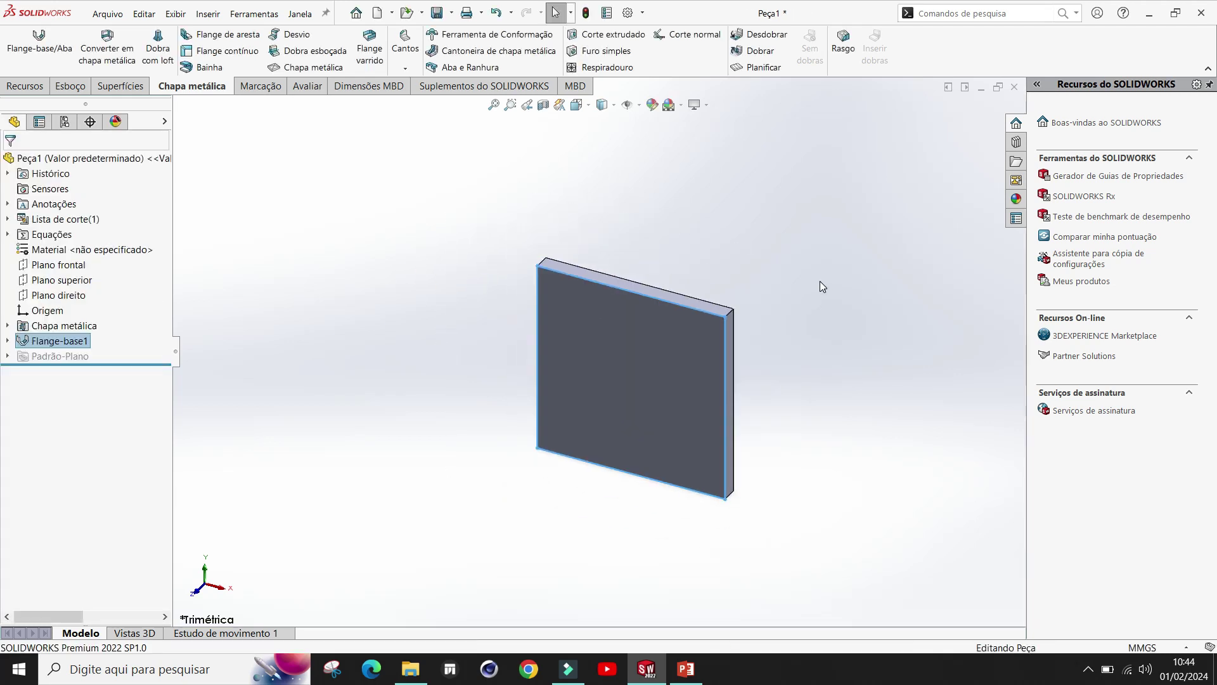
pyautogui.moveTo(801, 348); pyautogui.dragTo(431, 276, button='middle')
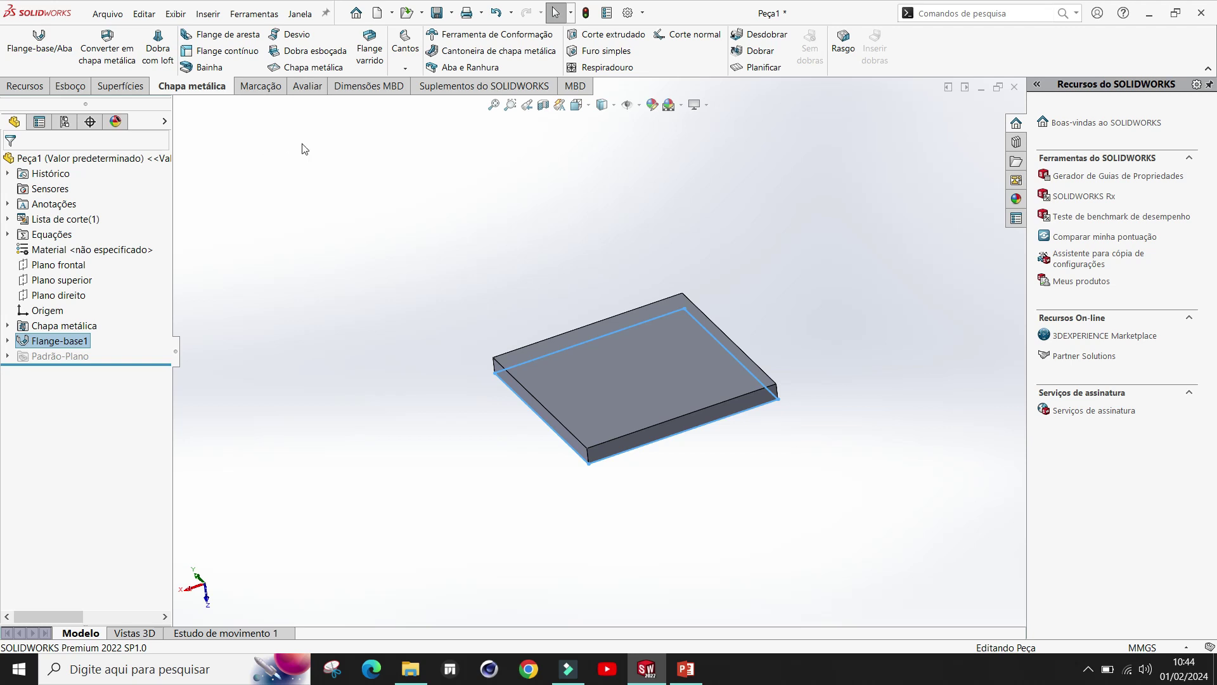
pyautogui.click(629, 247)
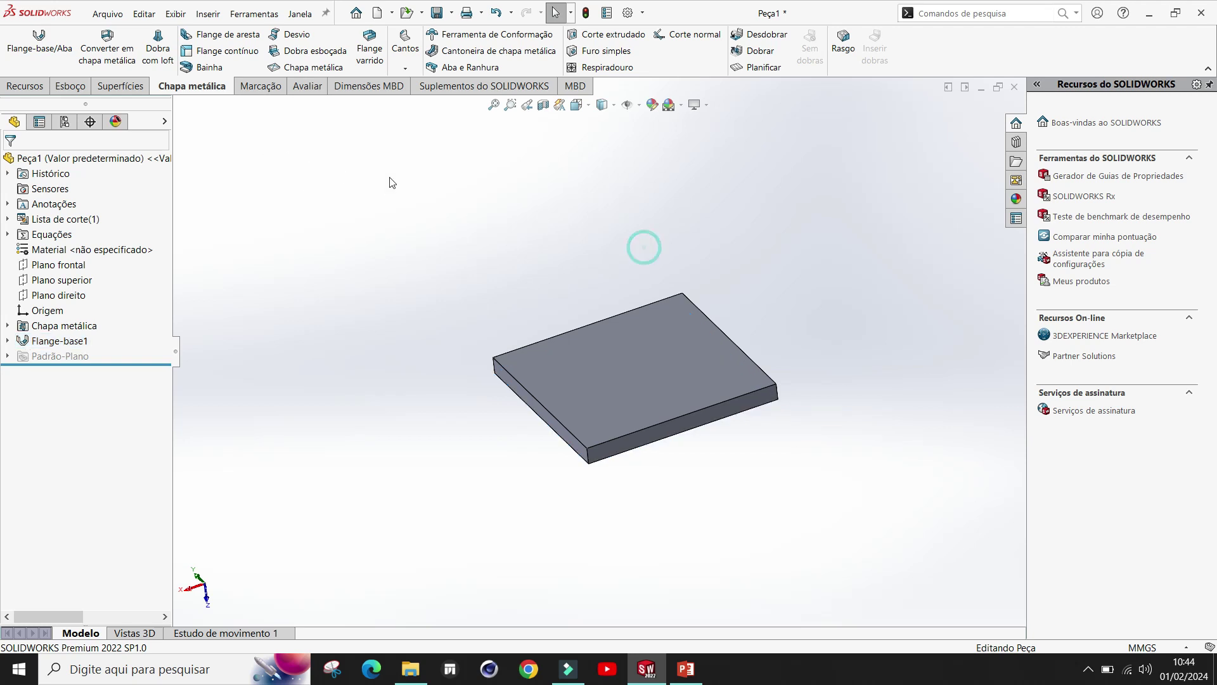
pyautogui.click(223, 36)
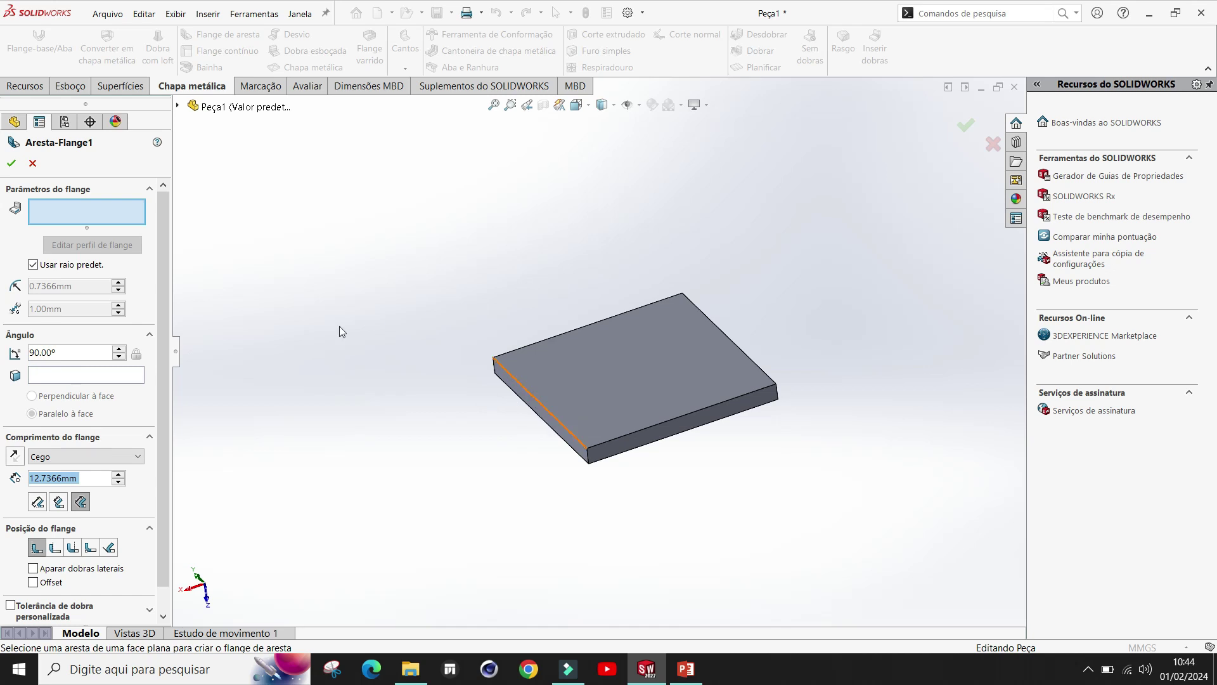
pyautogui.rightClick(78, 212)
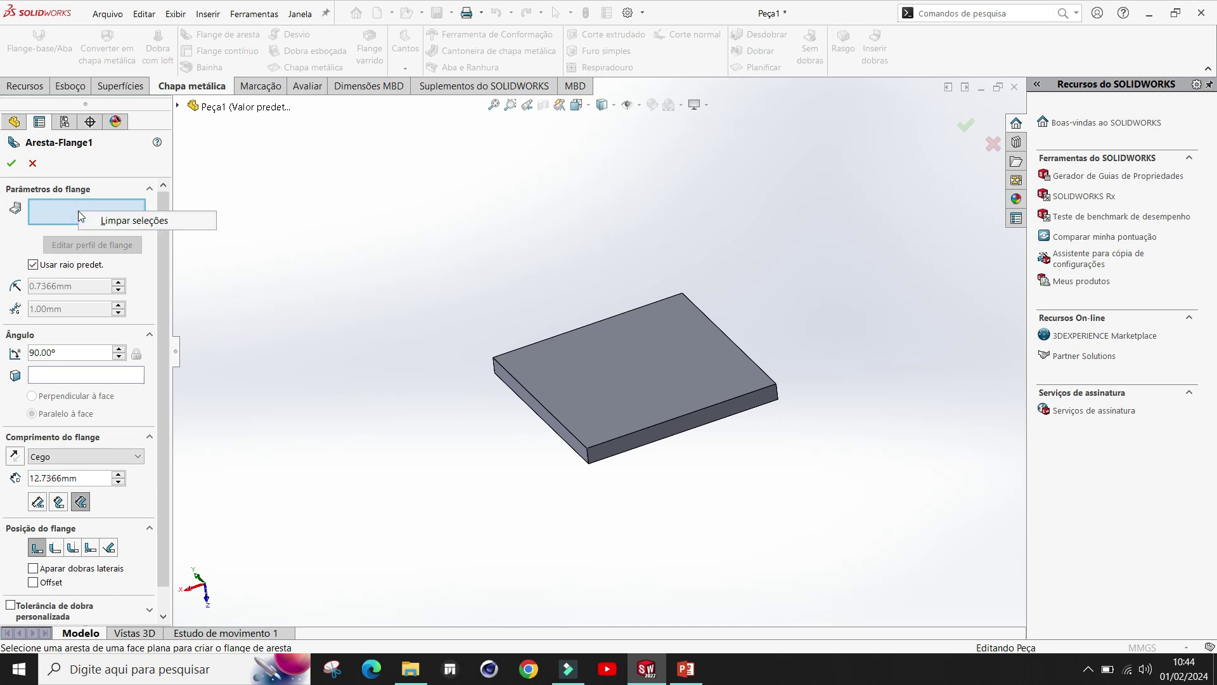
pyautogui.click(61, 212)
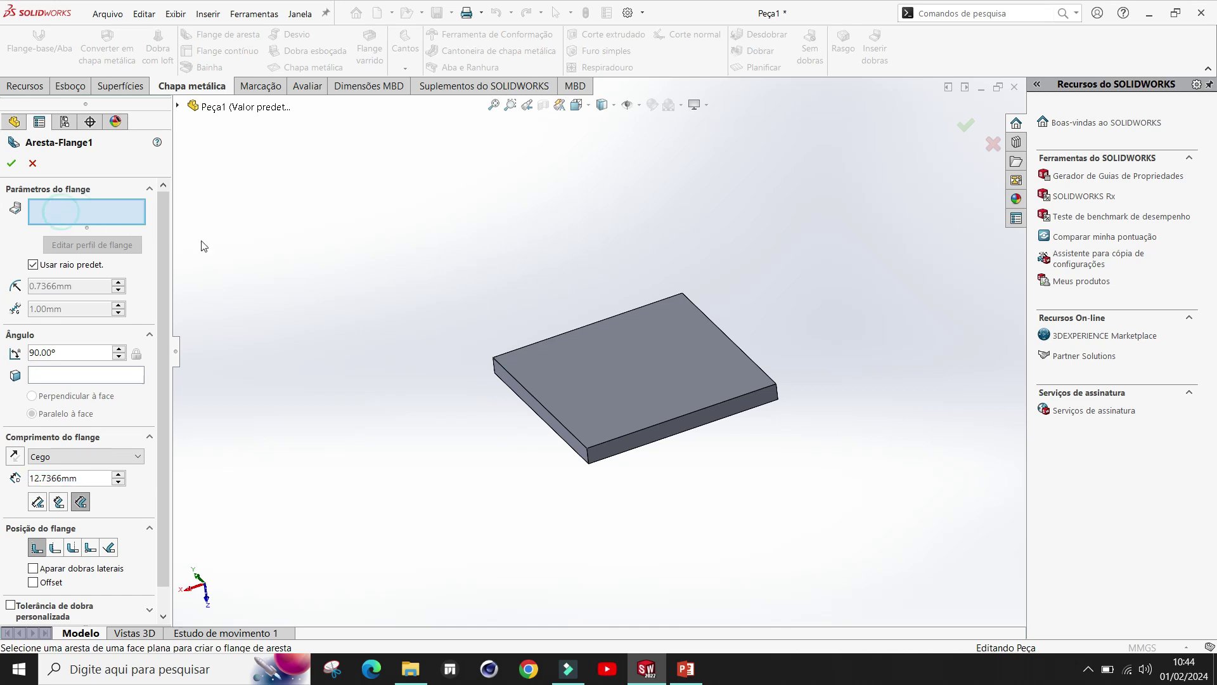
pyautogui.click(538, 405)
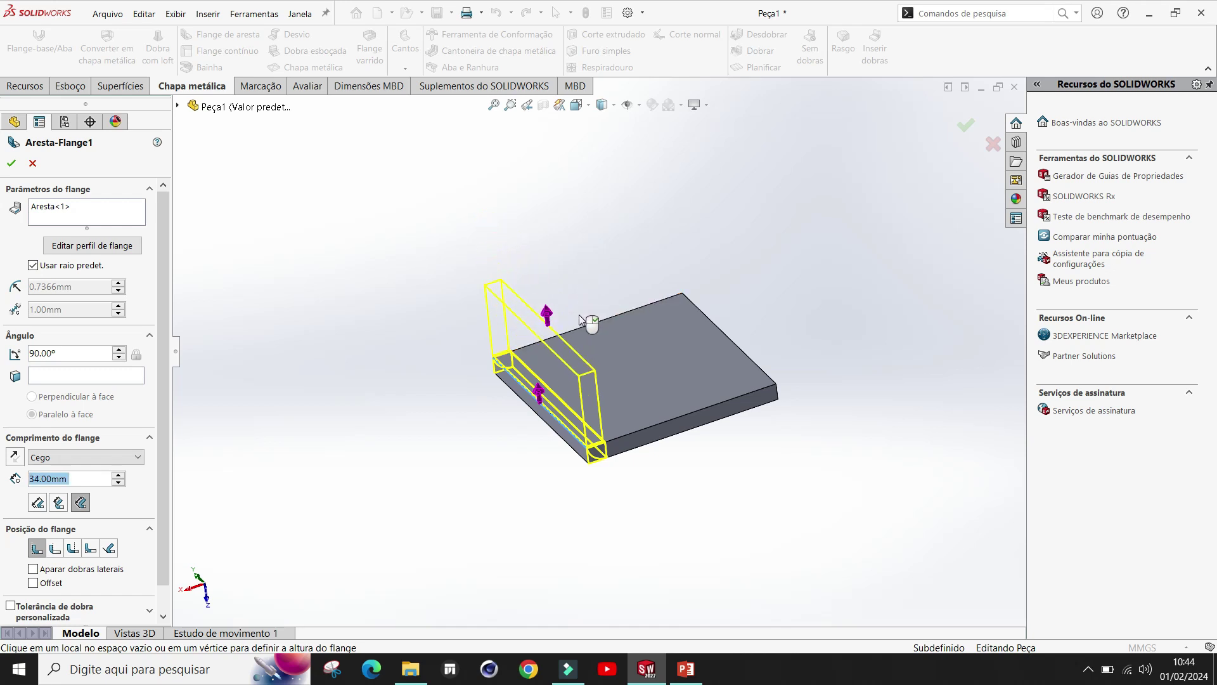
pyautogui.click(587, 303)
# Try other bend angles for the edge flange and return the angle to 90°
pyautogui.scroll(-2, 653, 451)
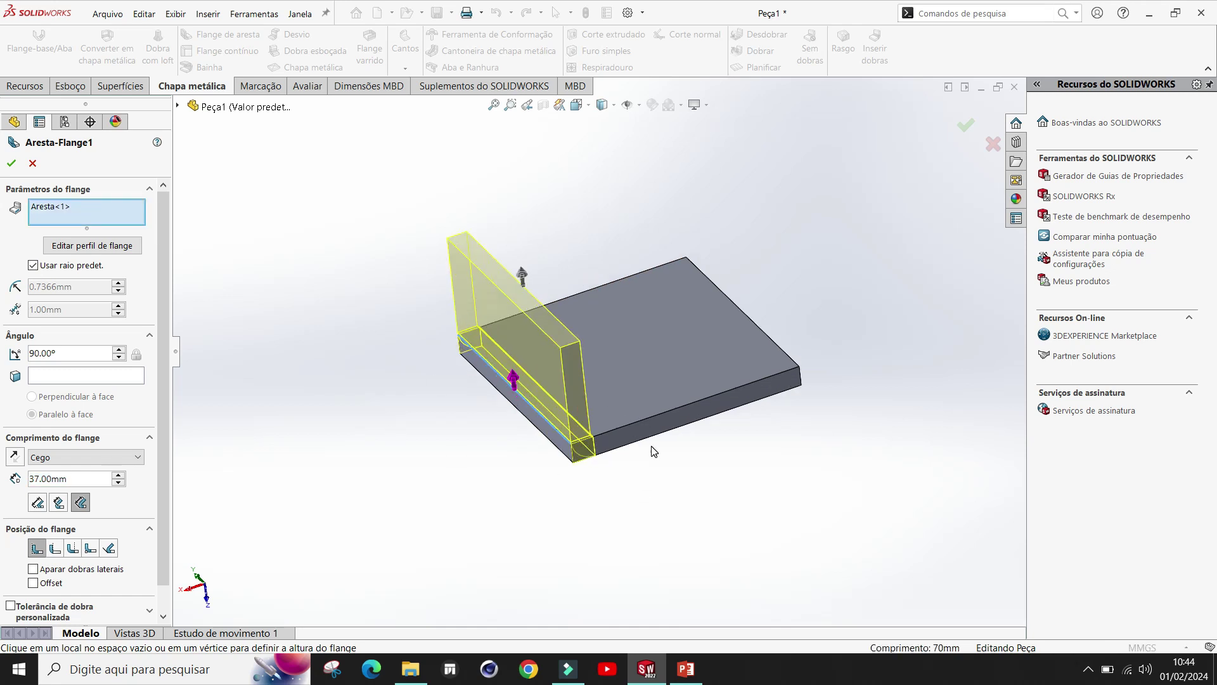
pyautogui.moveTo(695, 465); pyautogui.dragTo(687, 440, button='middle')
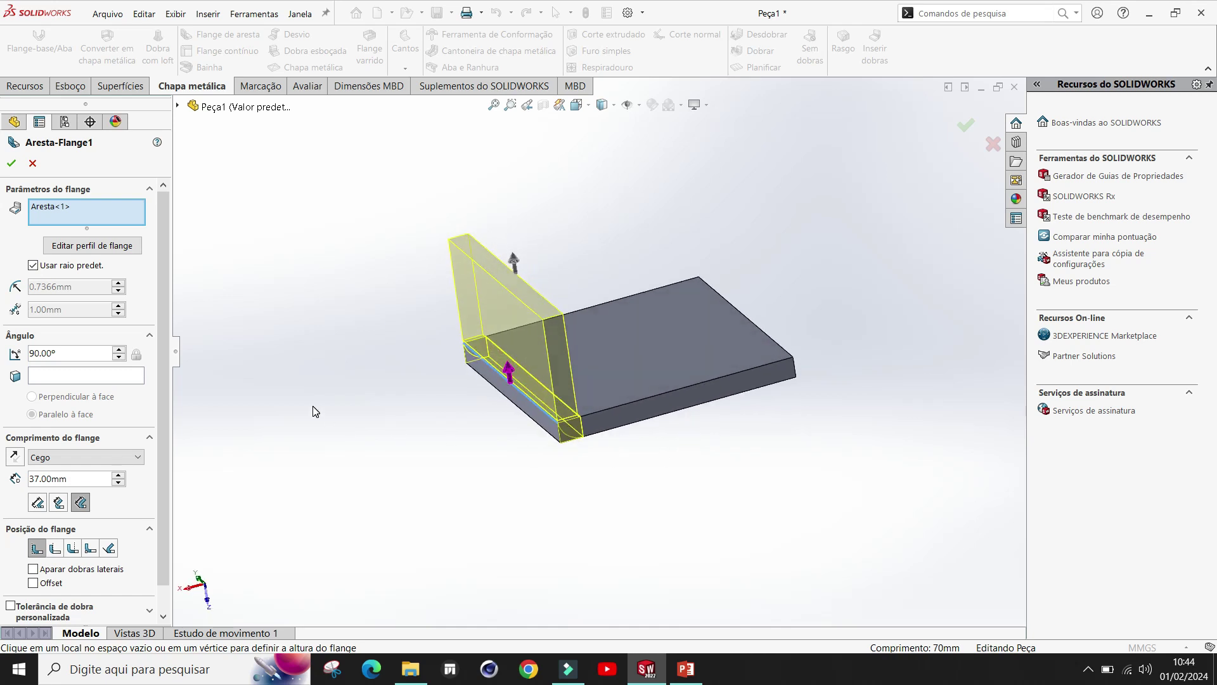
pyautogui.click(118, 350)
pyautogui.click(119, 351)
pyautogui.click(119, 351)
pyautogui.click(119, 351)
pyautogui.click(119, 351)
pyautogui.click(118, 351)
pyautogui.click(118, 350)
pyautogui.click(118, 351)
pyautogui.click(119, 351)
pyautogui.click(119, 351)
pyautogui.click(118, 351)
pyautogui.click(119, 350)
pyautogui.click(118, 350)
pyautogui.click(118, 351)
pyautogui.click(118, 350)
pyautogui.click(119, 351)
pyautogui.click(118, 351)
pyautogui.click(118, 351)
pyautogui.click(119, 351)
pyautogui.click(119, 350)
pyautogui.click(118, 351)
pyautogui.click(119, 359)
pyautogui.click(119, 359)
pyautogui.click(119, 359)
pyautogui.click(120, 359)
pyautogui.click(119, 358)
pyautogui.click(119, 359)
pyautogui.click(119, 359)
pyautogui.click(120, 359)
pyautogui.click(119, 359)
pyautogui.click(119, 359)
pyautogui.click(120, 359)
pyautogui.click(119, 359)
pyautogui.click(120, 359)
pyautogui.click(119, 359)
pyautogui.click(119, 359)
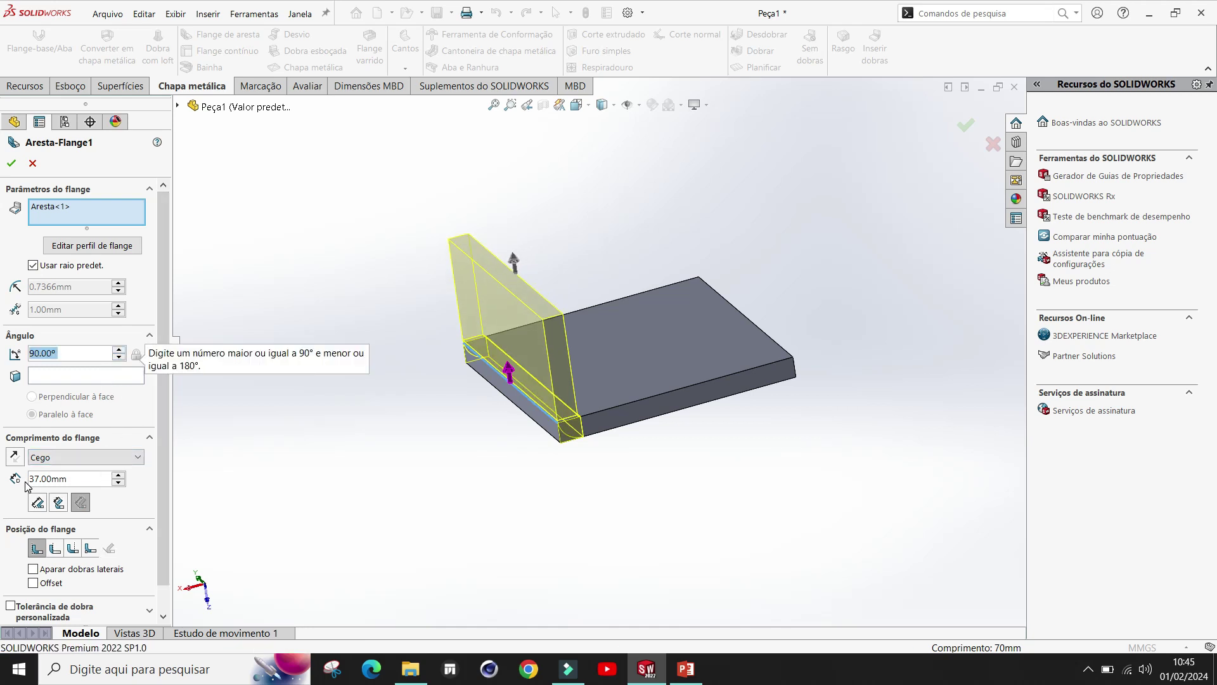
# Keep the edge flange's length type as blind (Cego) and set the flange length to 47 mm
pyautogui.click(139, 463)
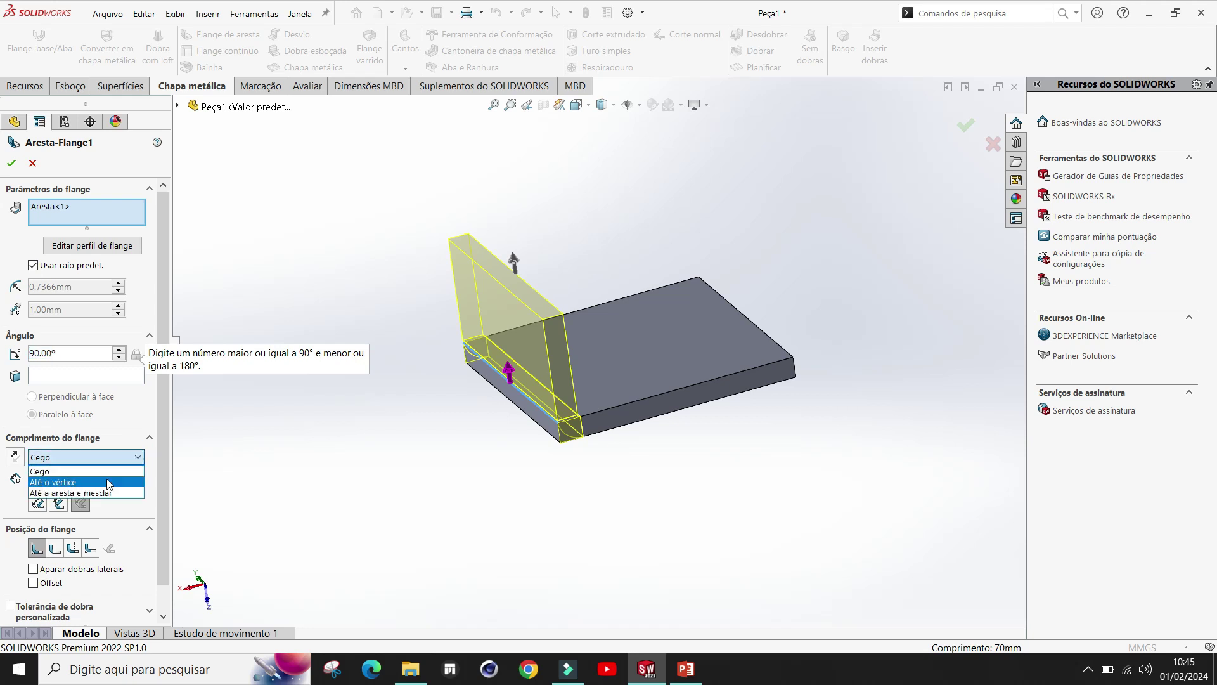
pyautogui.click(137, 458)
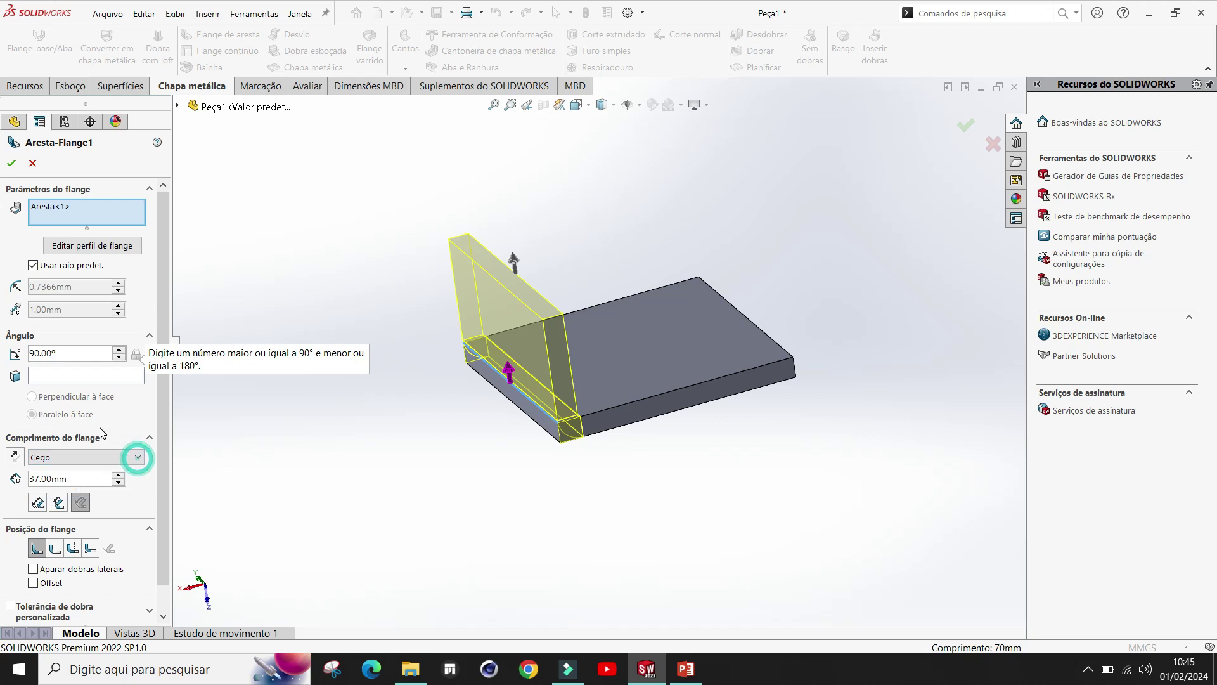
pyautogui.click(118, 475)
pyautogui.click(119, 475)
pyautogui.click(119, 475)
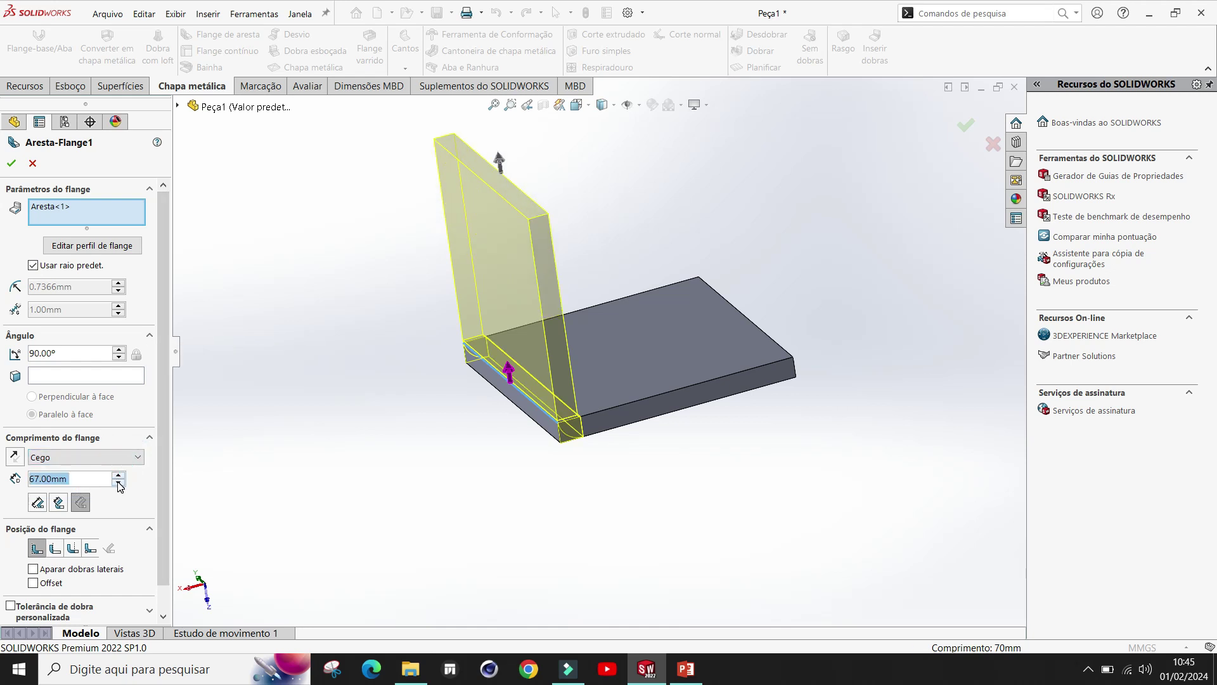
pyautogui.click(118, 484)
pyautogui.click(119, 484)
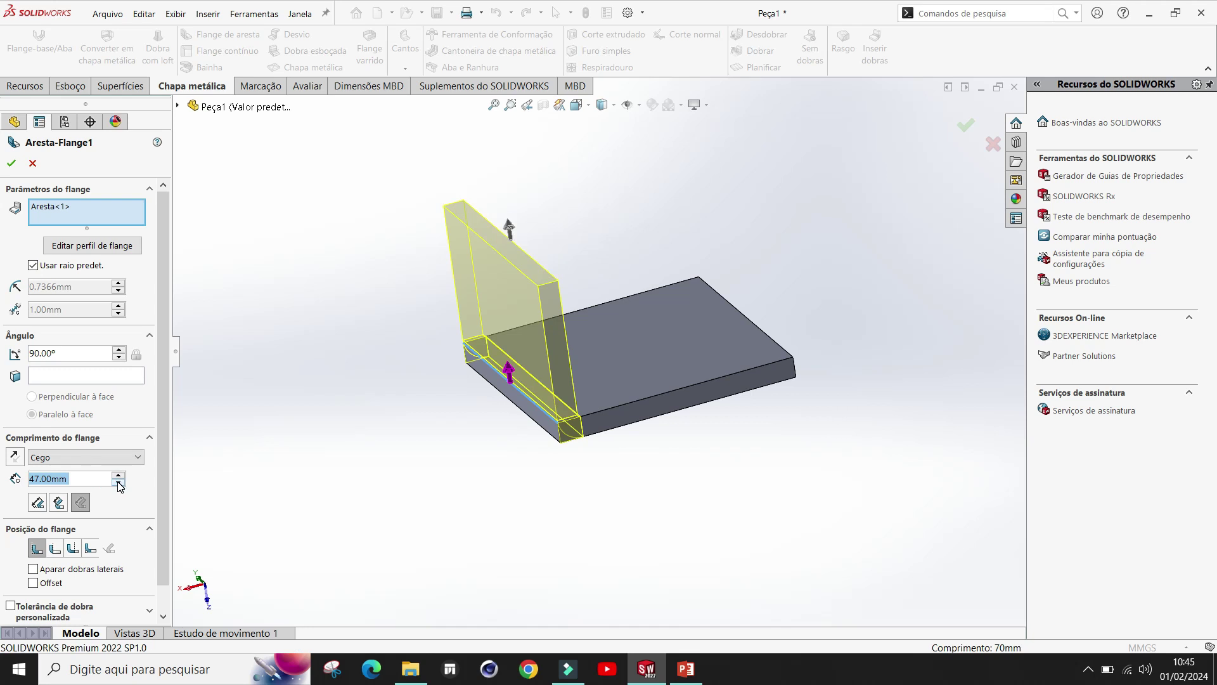
# Try the outer and inner virtual sharp references for the flange length and return to the tangent bend reference
pyautogui.click(58, 502)
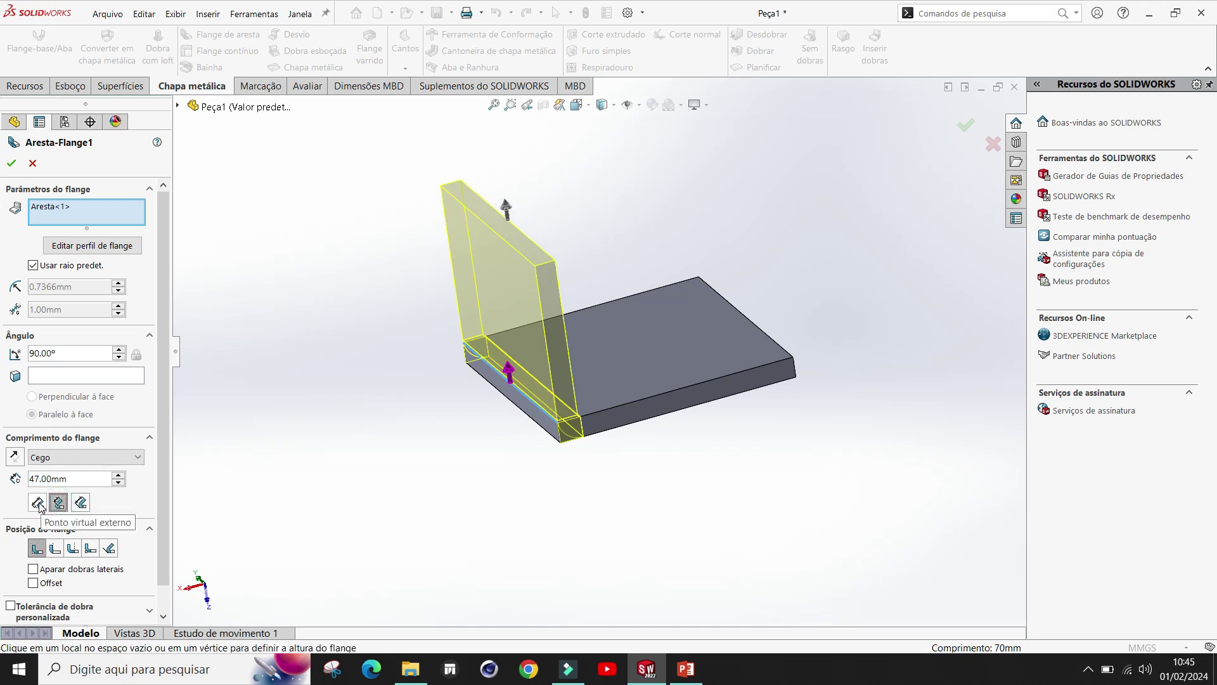
pyautogui.click(37, 503)
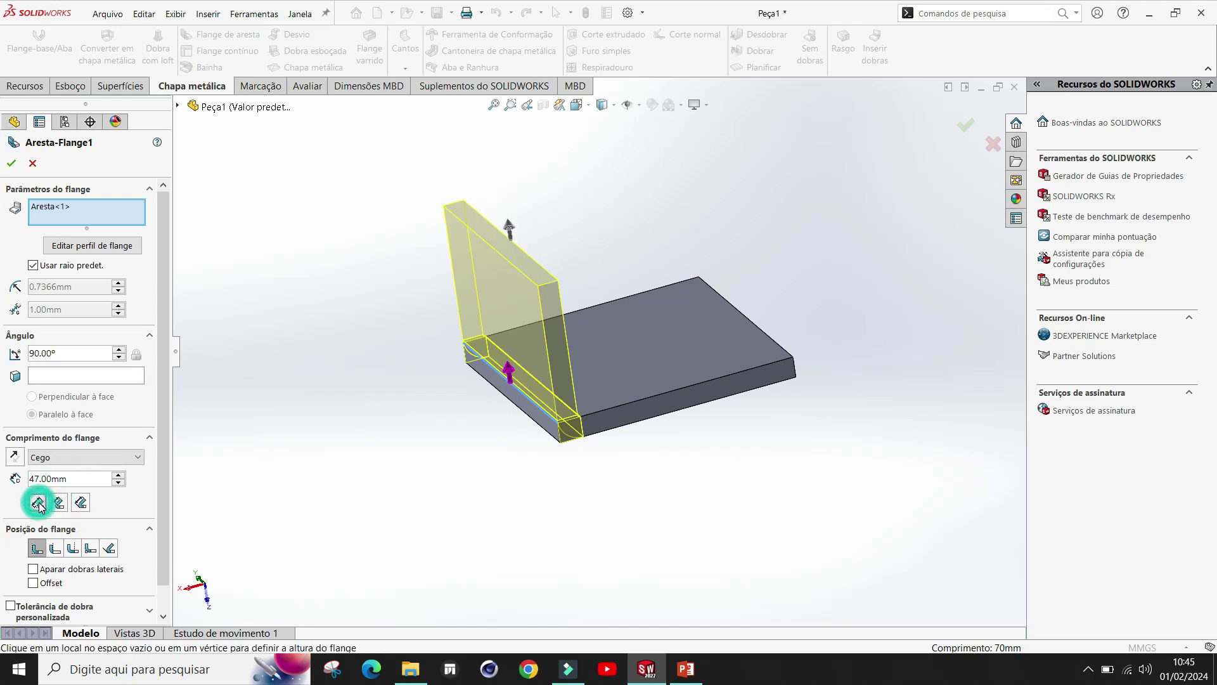
pyautogui.click(81, 504)
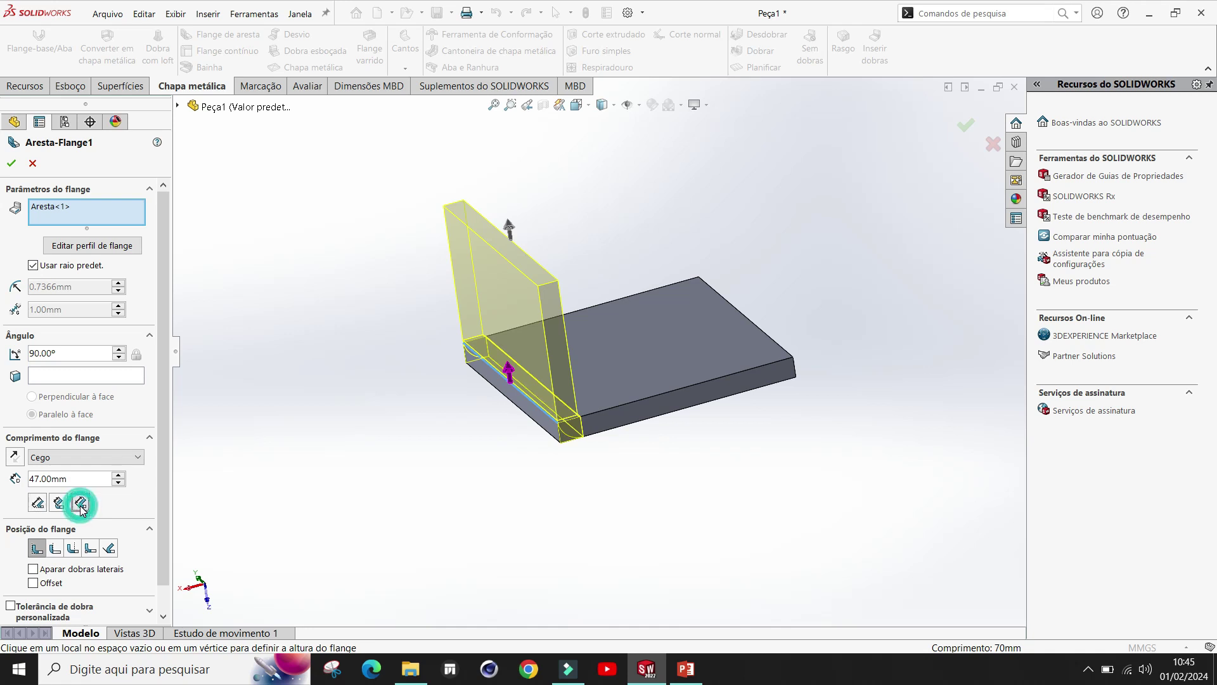
pyautogui.click(59, 504)
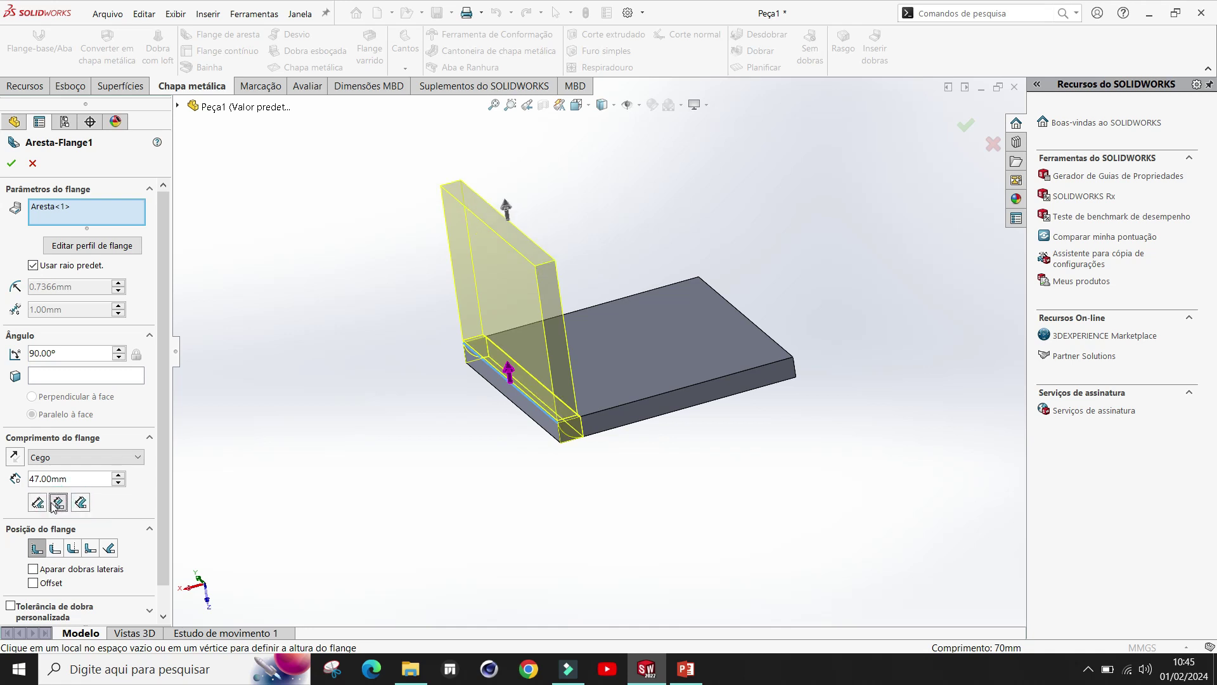
pyautogui.click(38, 503)
pyautogui.click(82, 503)
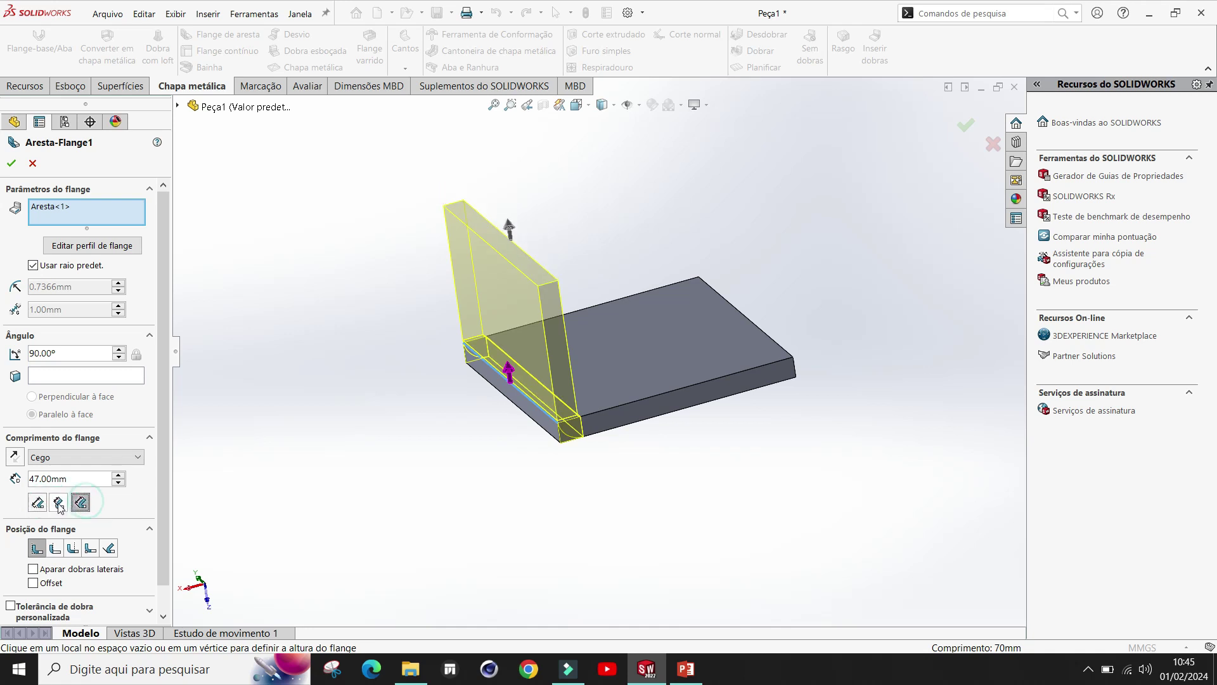
# Try the other flange positions for the edge flange and return to the material inside position
pyautogui.scroll(-1, 111, 512)
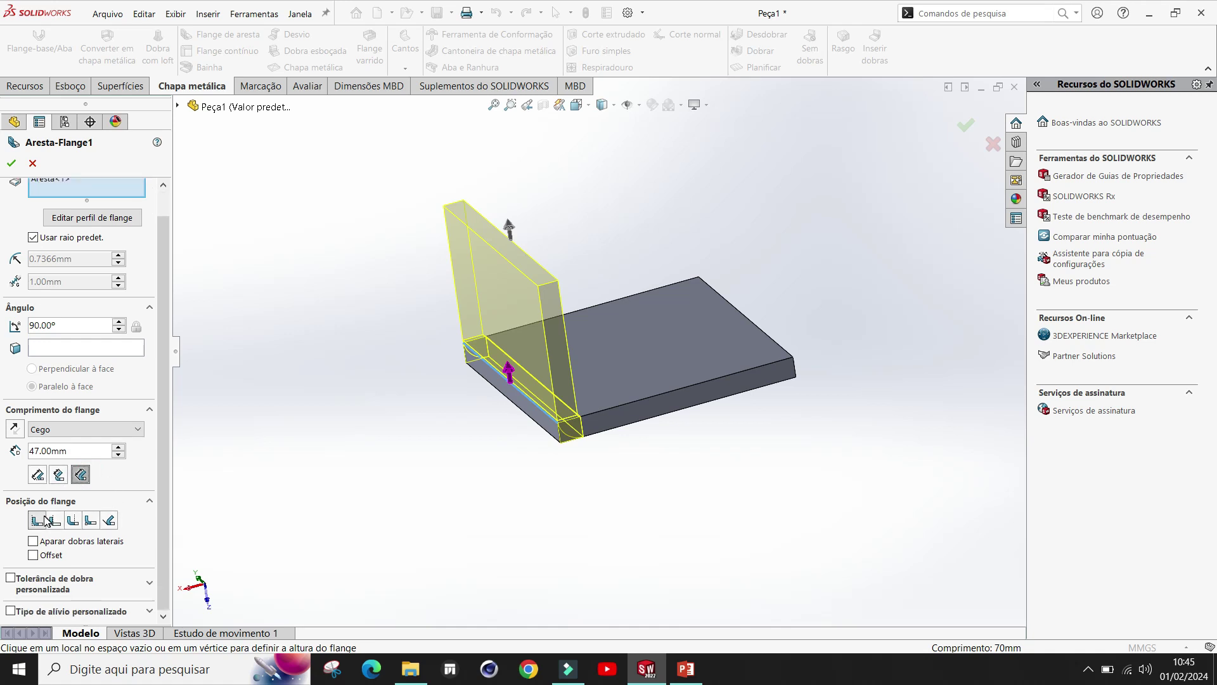
pyautogui.click(57, 522)
pyautogui.click(72, 521)
pyautogui.click(84, 521)
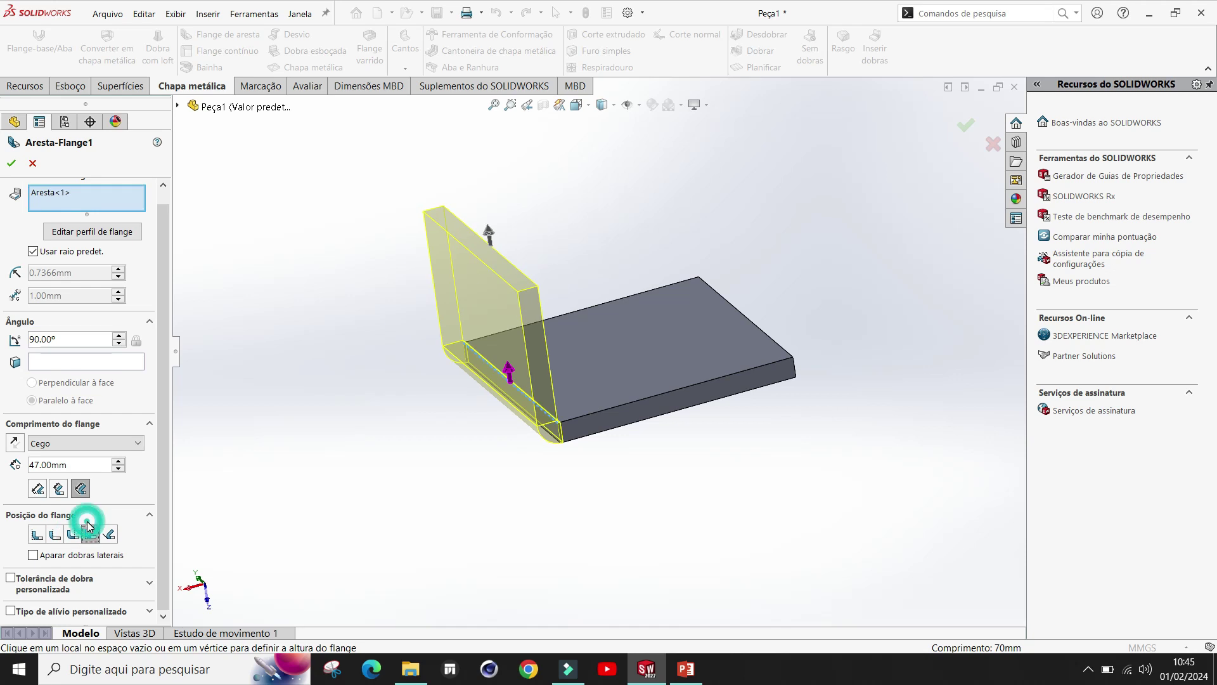
pyautogui.click(110, 535)
pyautogui.click(37, 533)
# Enable the custom bend allowance, choose Tolerância da dobra as its type, and set it to 2 mm
pyautogui.scroll(-1, 111, 499)
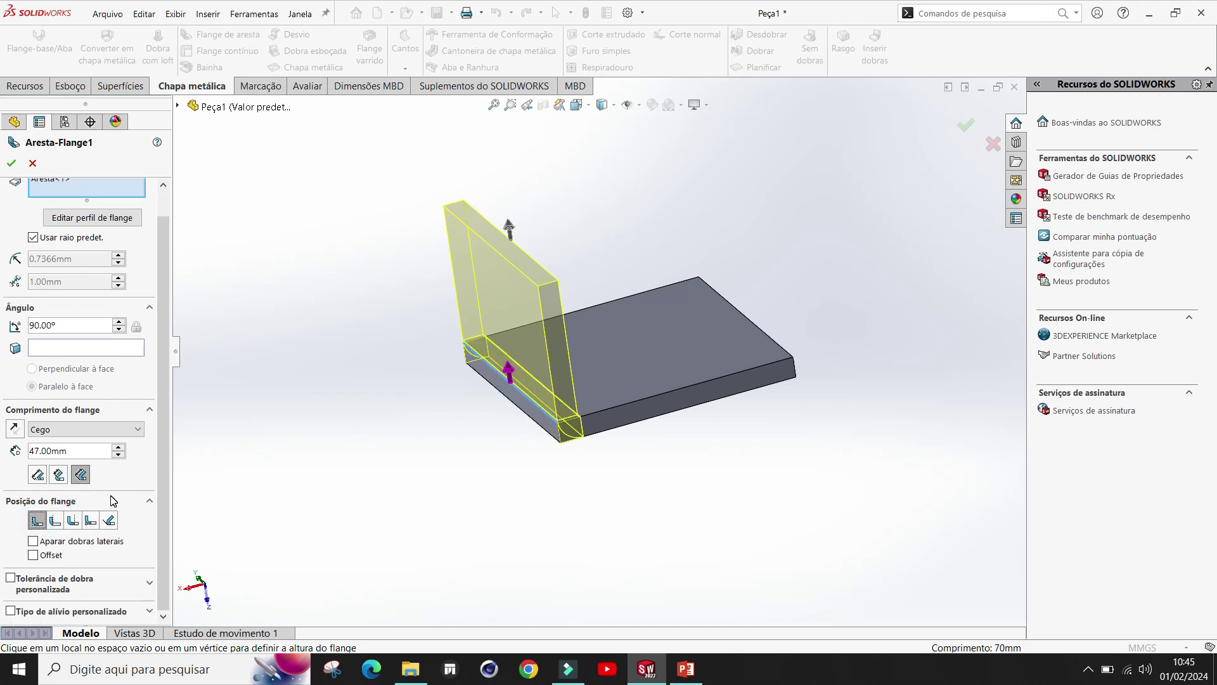
pyautogui.click(10, 578)
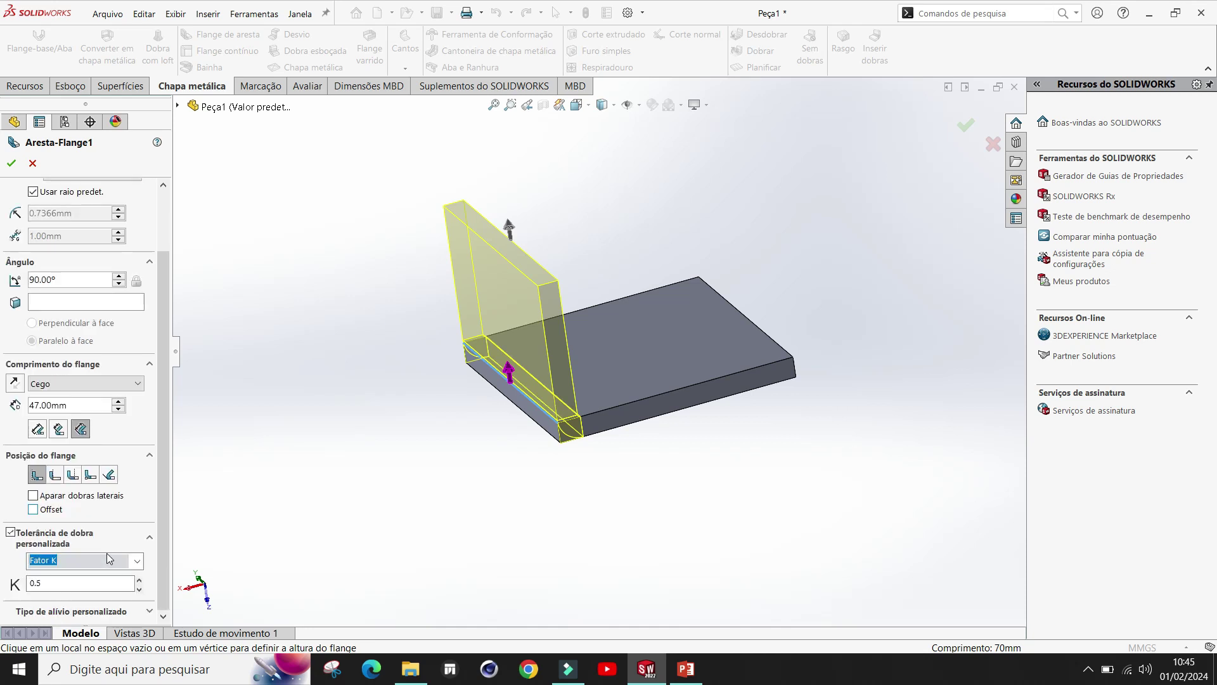
pyautogui.click(166, 535)
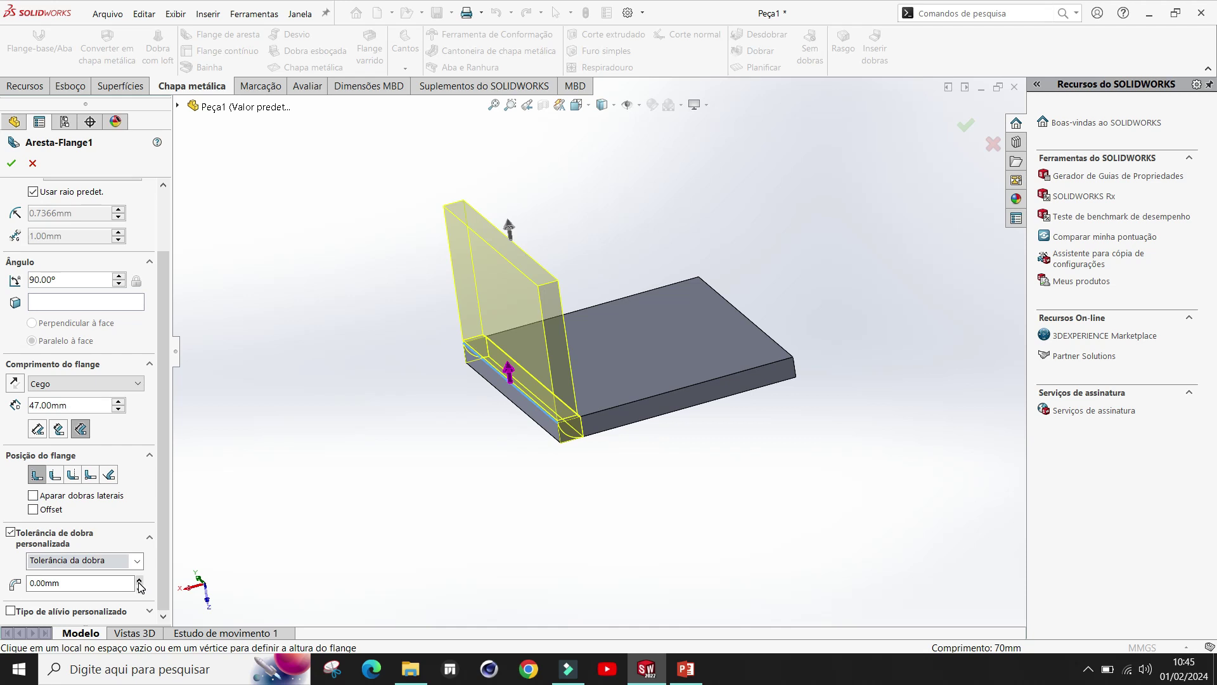
pyautogui.click(139, 581)
pyautogui.click(139, 580)
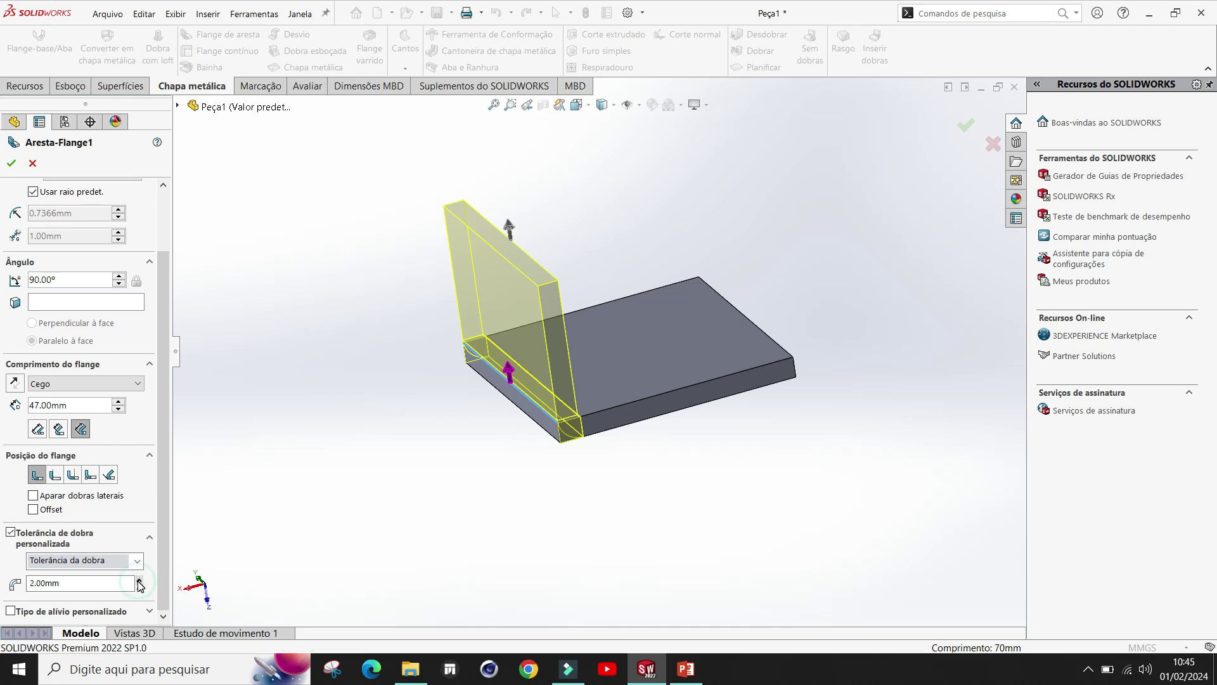
# Turn off the default radius for the edge flange and set the bend radius to 3.7366 mm
pyautogui.scroll(2, 127, 412)
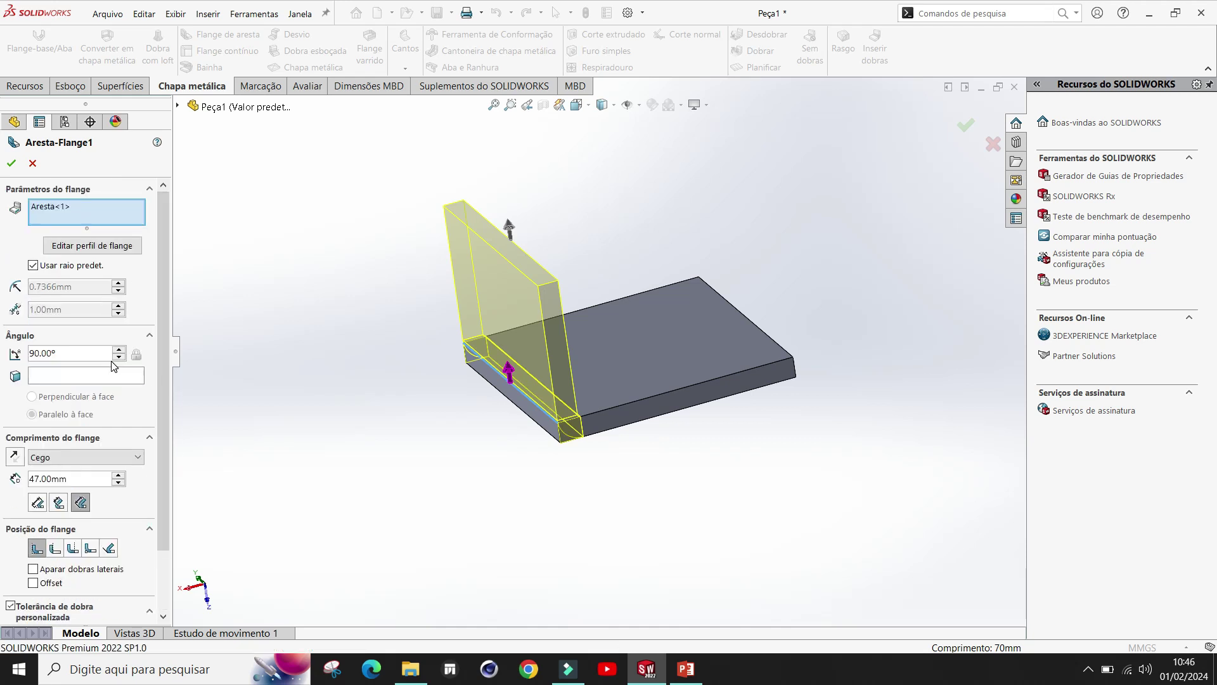
pyautogui.click(33, 267)
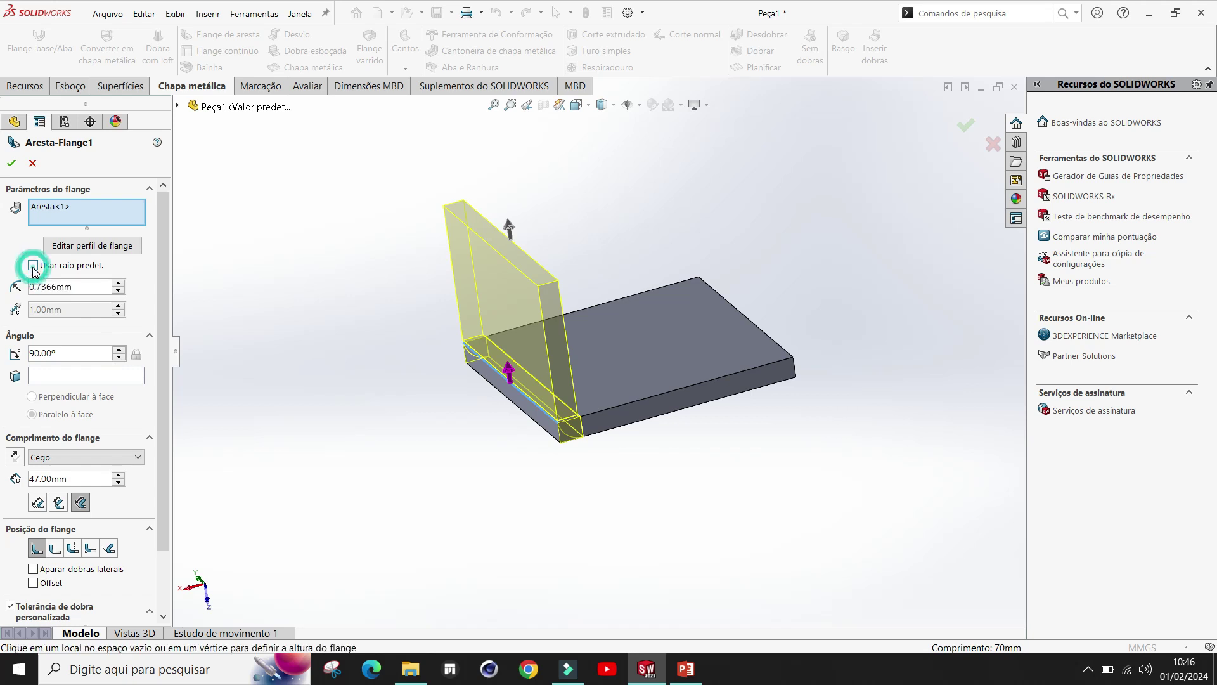
pyautogui.click(118, 284)
pyautogui.click(118, 284)
pyautogui.click(119, 283)
pyautogui.click(119, 283)
pyautogui.click(119, 283)
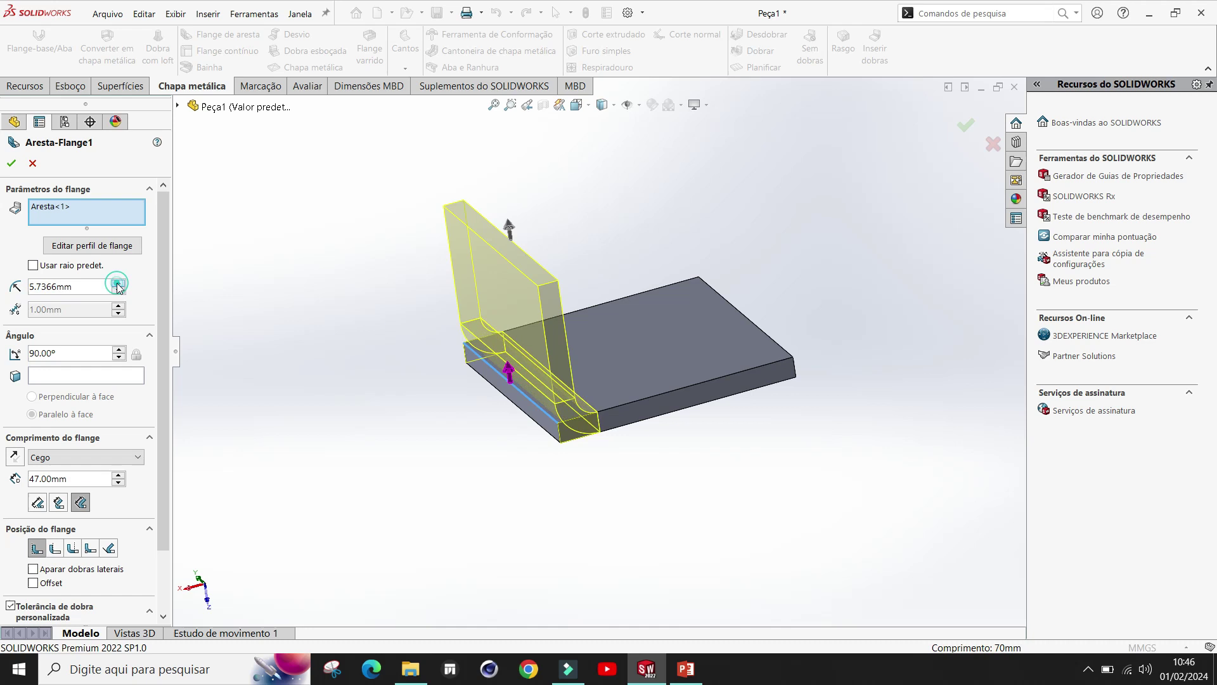
pyautogui.click(118, 284)
pyautogui.click(119, 291)
pyautogui.click(119, 291)
pyautogui.click(118, 291)
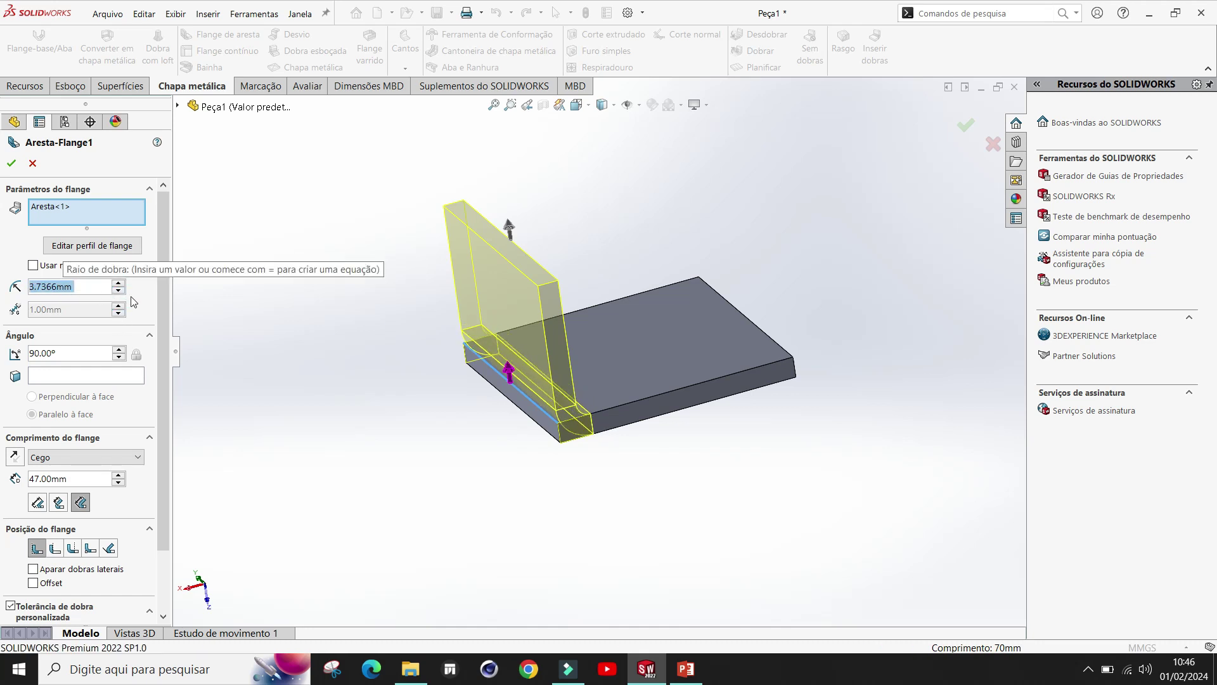
# Inspect the edge flange preview and discard the edge flange
pyautogui.scroll(2, 612, 285)
pyautogui.scroll(-1, 631, 289)
pyautogui.scroll(-1, 637, 285)
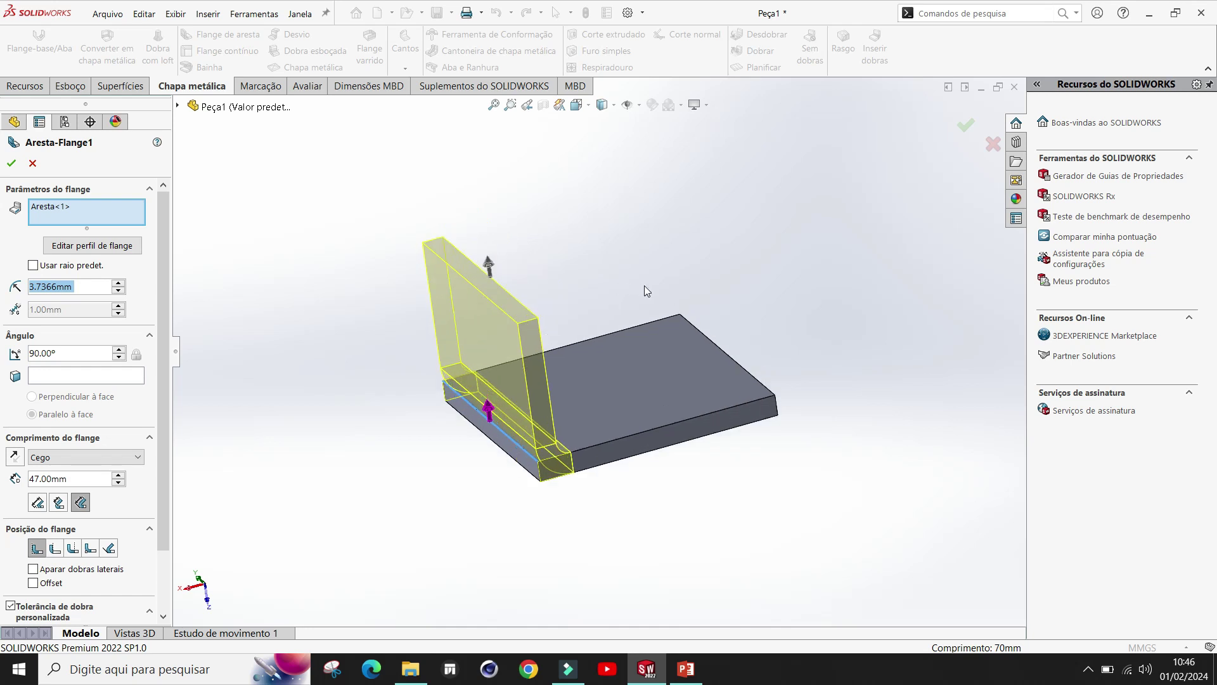
pyautogui.moveTo(858, 444); pyautogui.dragTo(754, 482, button='middle')
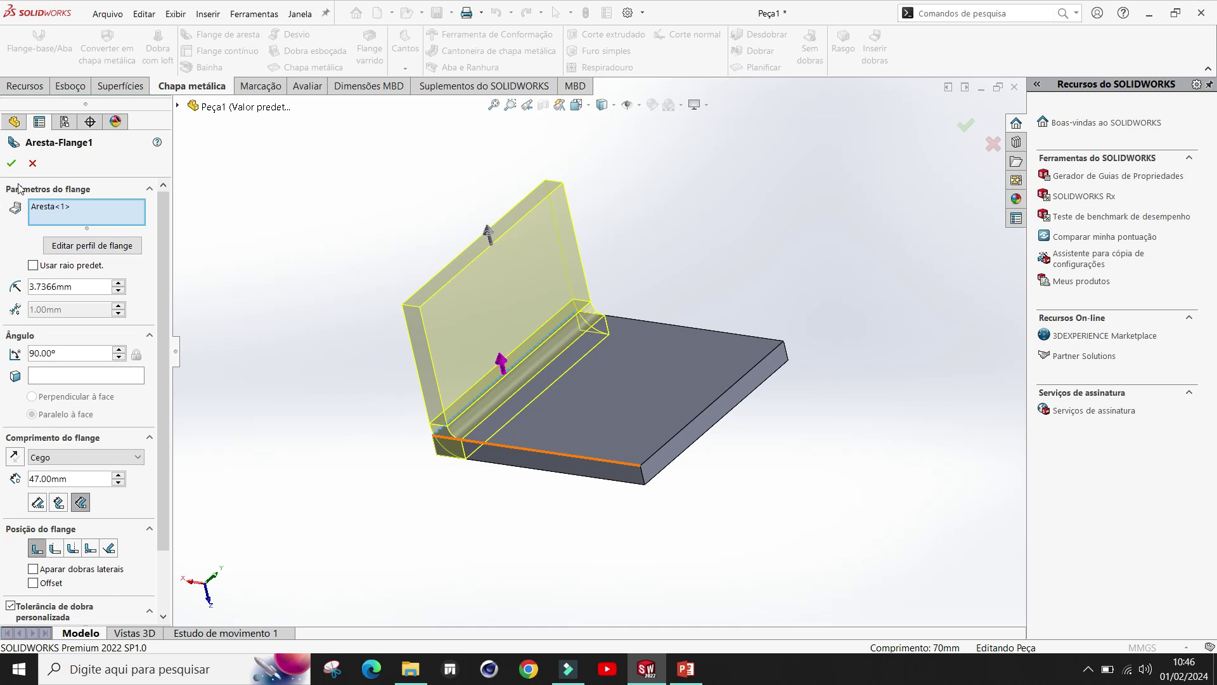
pyautogui.click(33, 163)
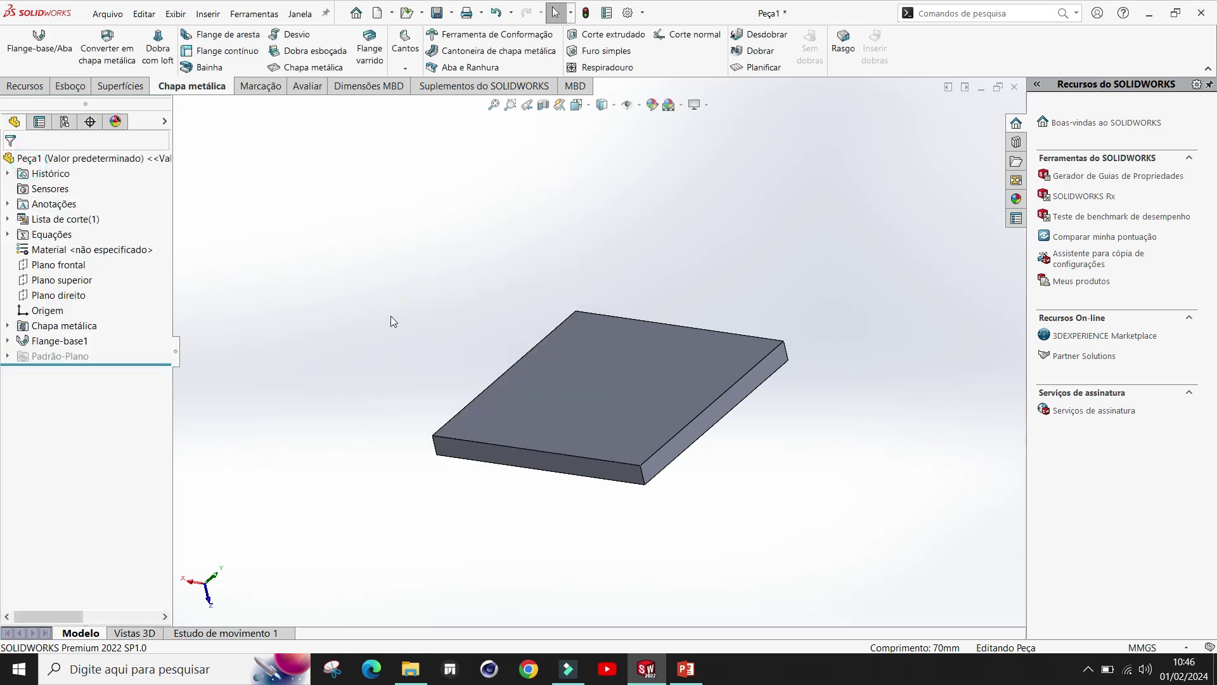
# Start a miter flange (Flange contínuo) and open its profile sketch on the plate's narrow front face
pyautogui.click(221, 53)
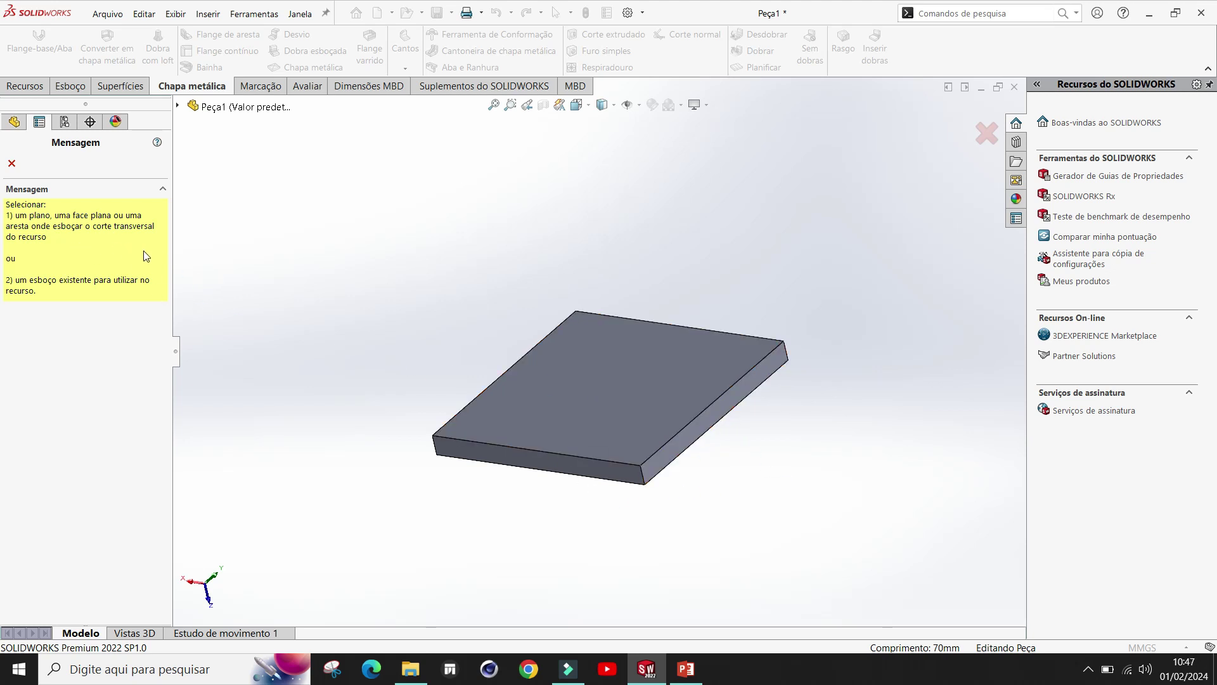
pyautogui.scroll(-2, 694, 488)
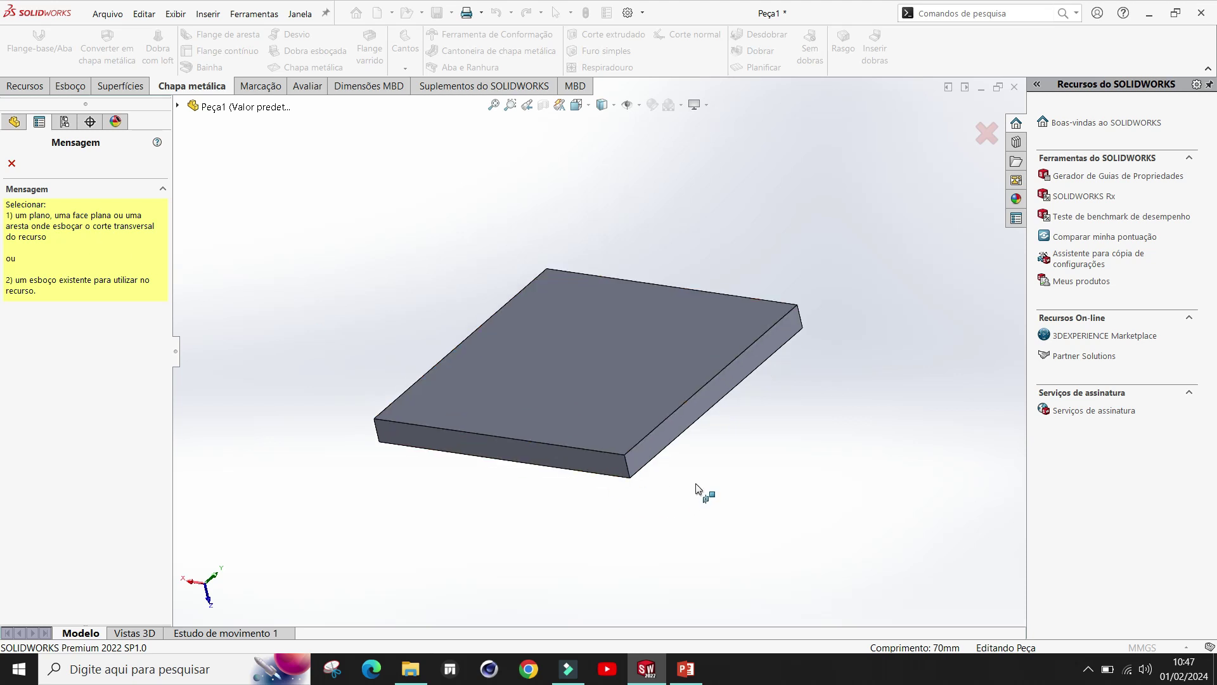
pyautogui.click(571, 459)
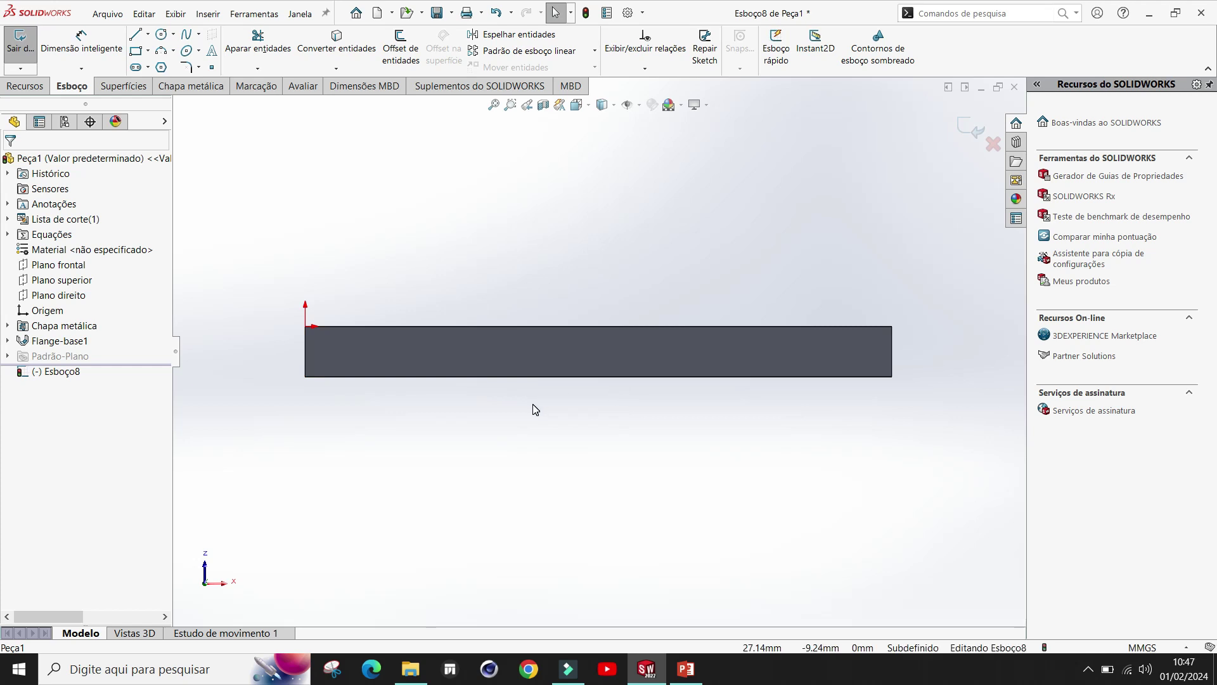
# Sketch two connected slanted lines from the face's lower left corner, bulging outward, the first ending about 10 mm outward and 22 mm below
pyautogui.scroll(1, 550, 289)
pyautogui.scroll(2, 550, 293)
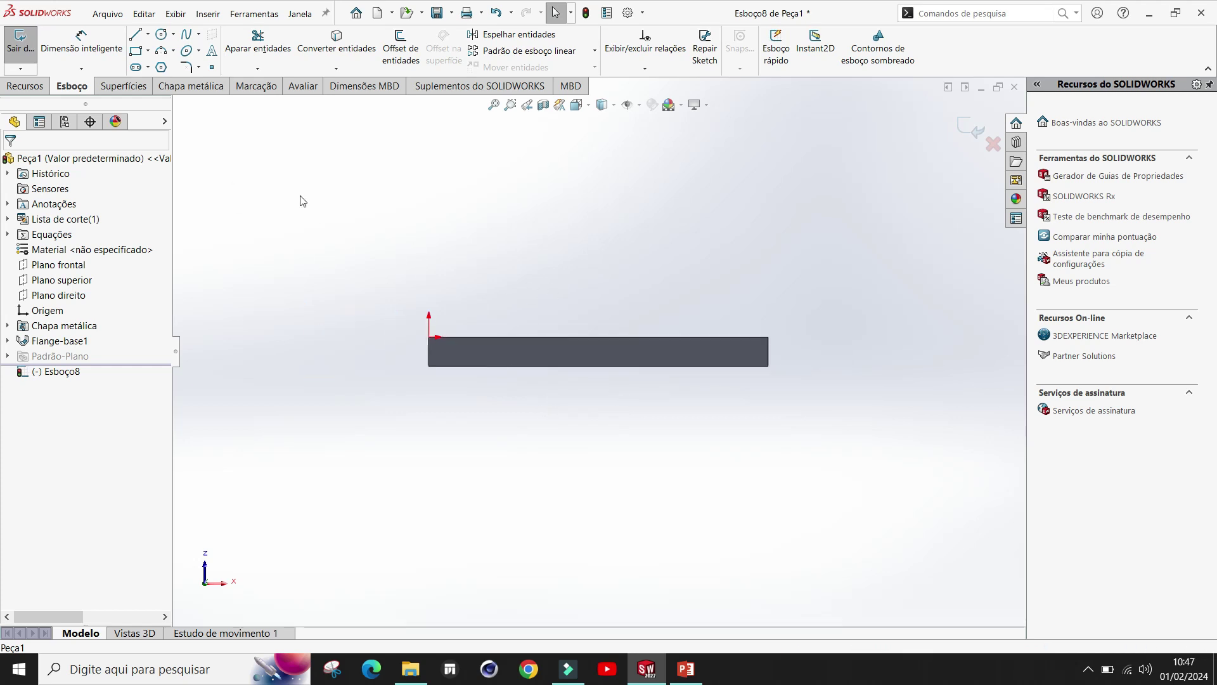
pyautogui.click(137, 36)
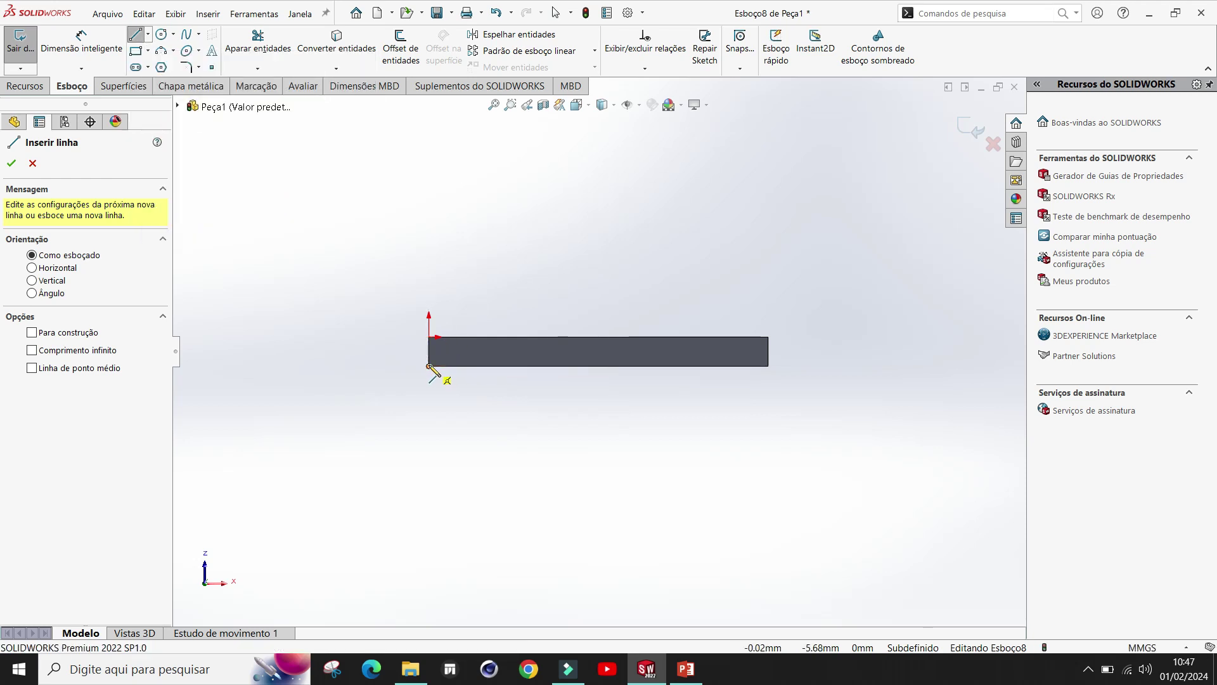
pyautogui.click(429, 366)
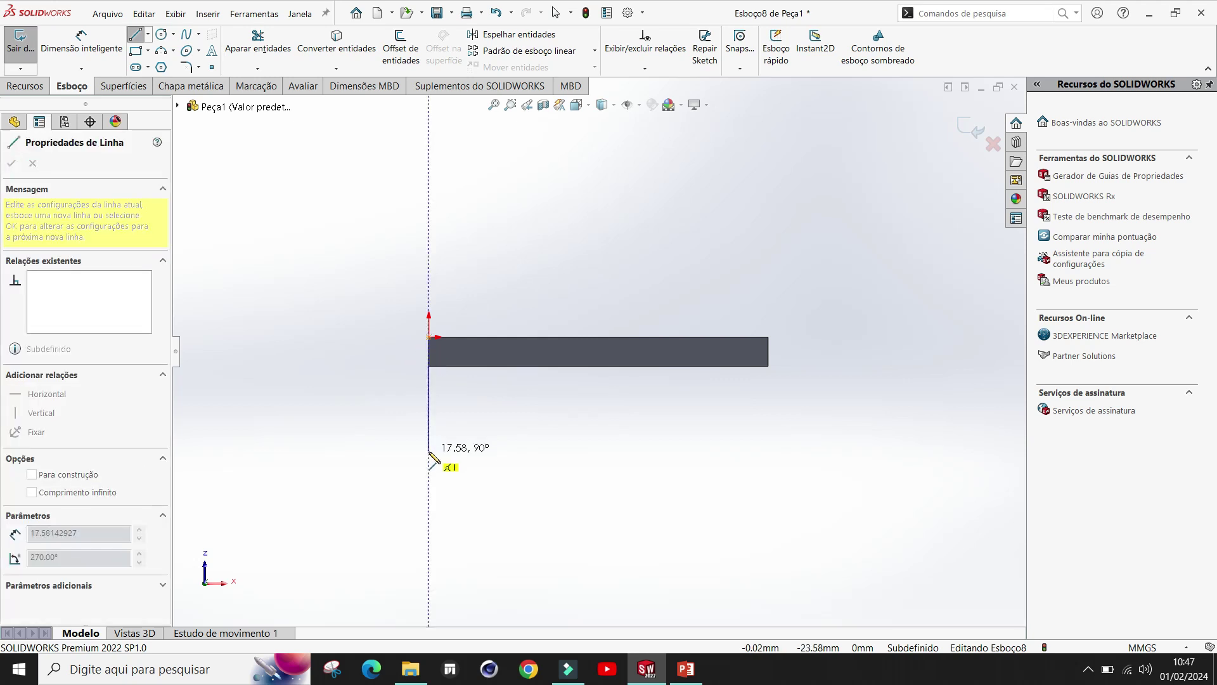
pyautogui.press('z')
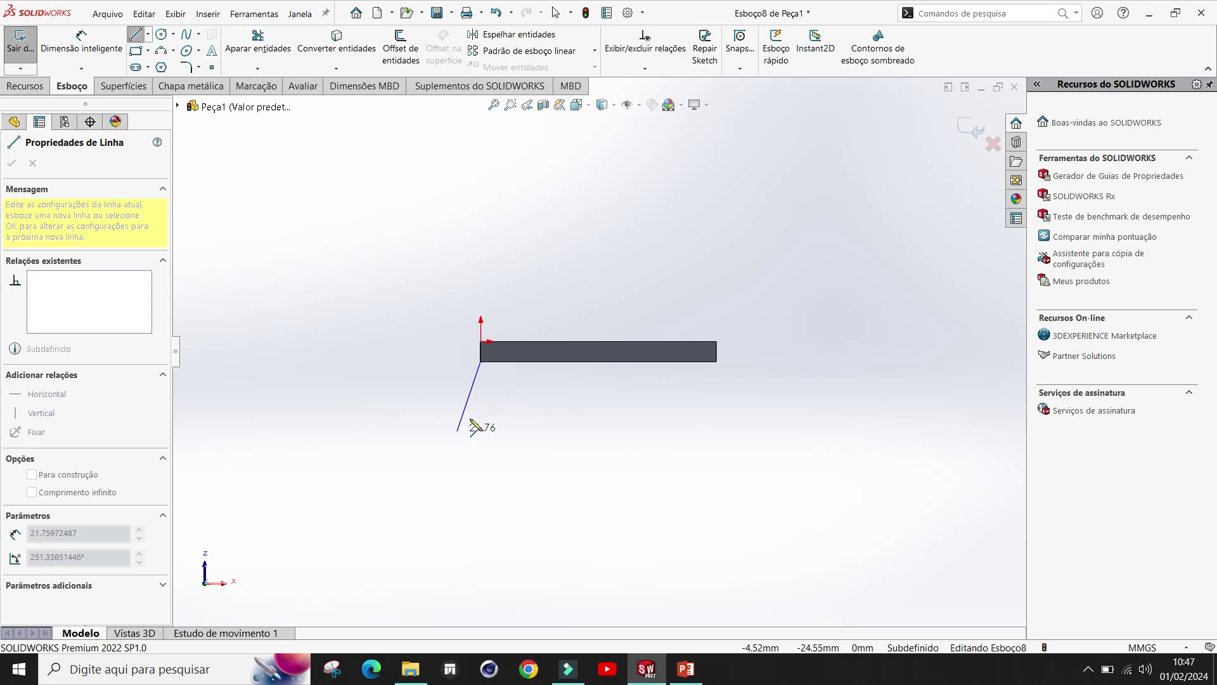
pyautogui.click(447, 436)
pyautogui.click(481, 518)
pyautogui.press('Escape')
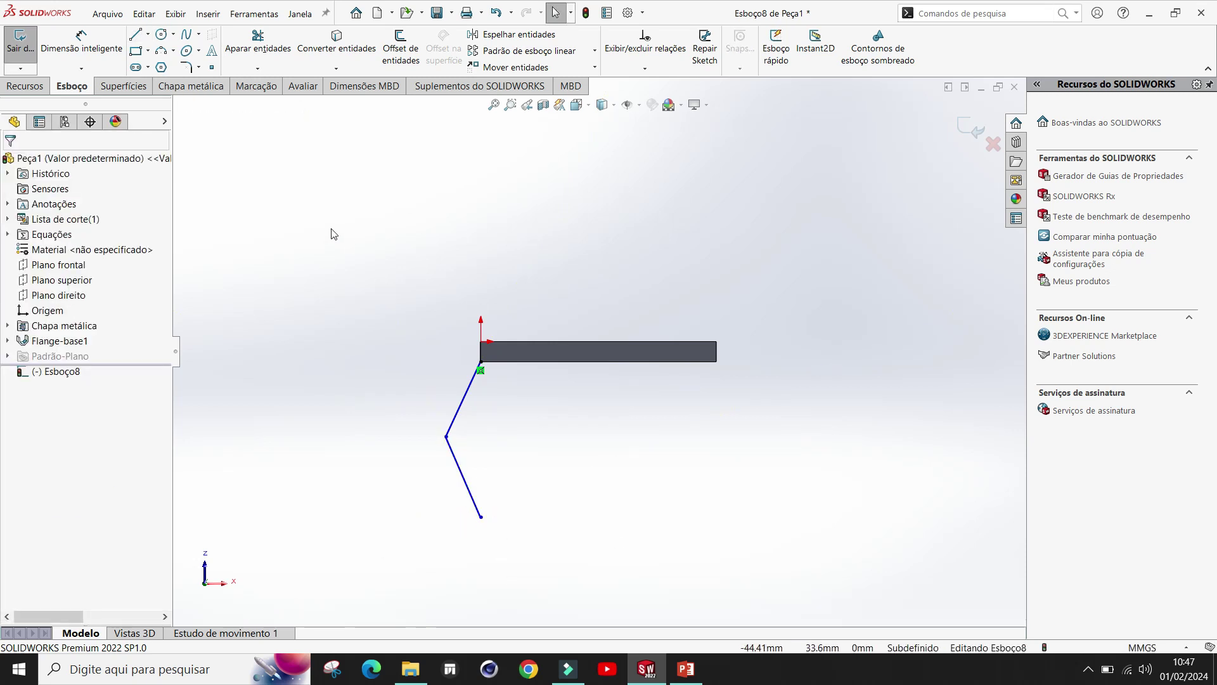
# Dimension the vertical distance from the face's lower left corner to the point joining the two lines as 25 mm
pyautogui.click(81, 45)
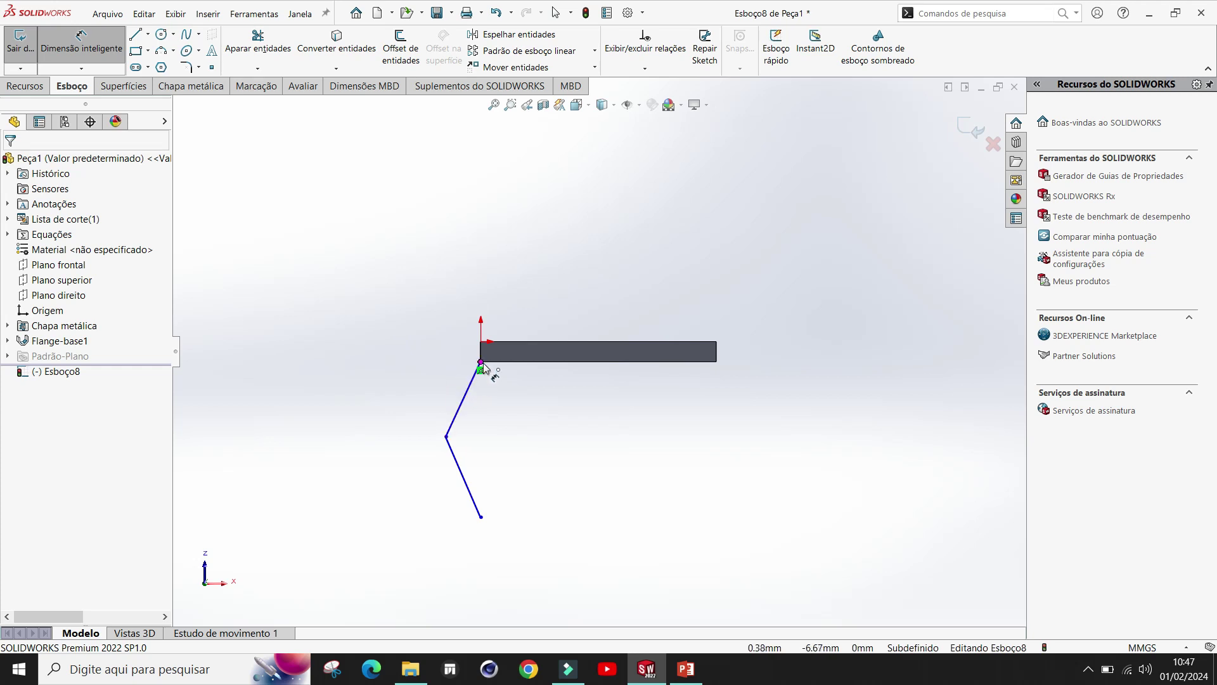
pyautogui.click(481, 361)
pyautogui.click(447, 437)
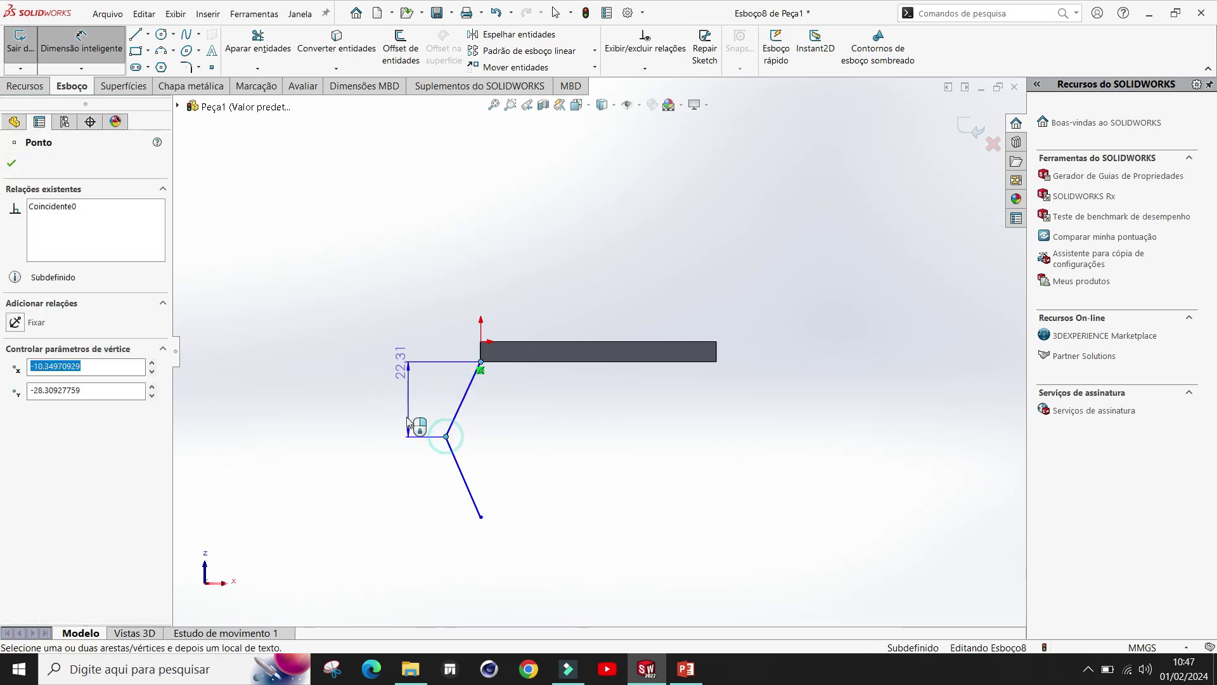
pyautogui.click(400, 410)
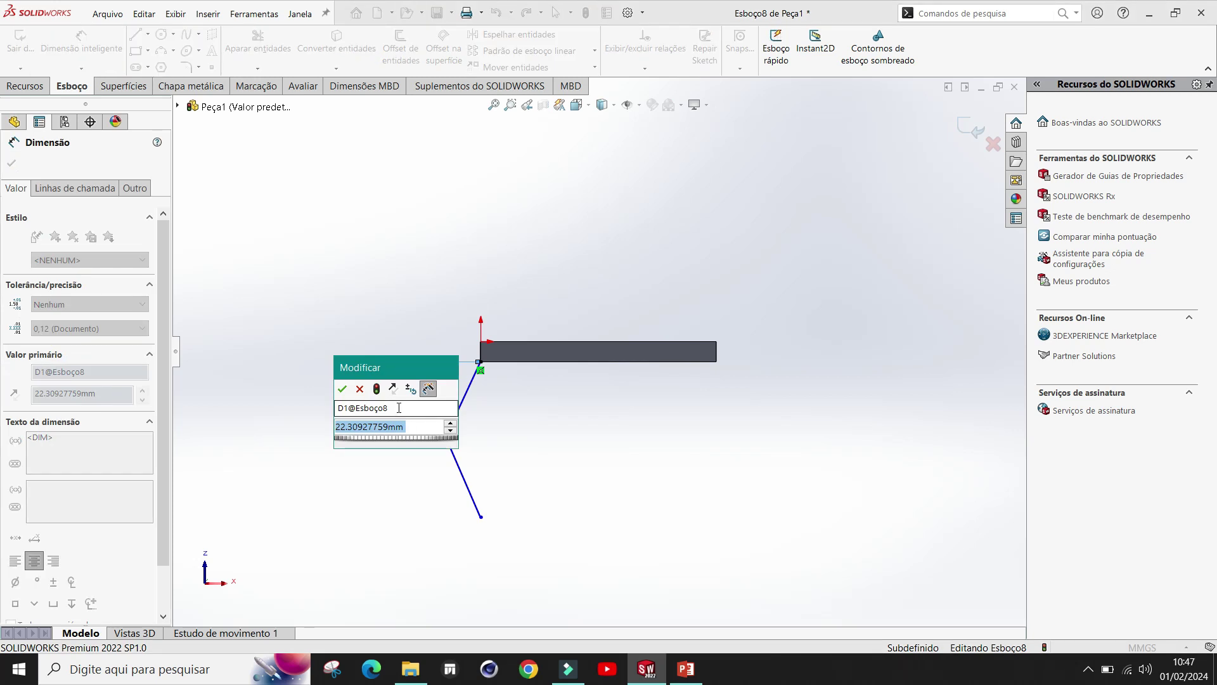
pyautogui.write('25')
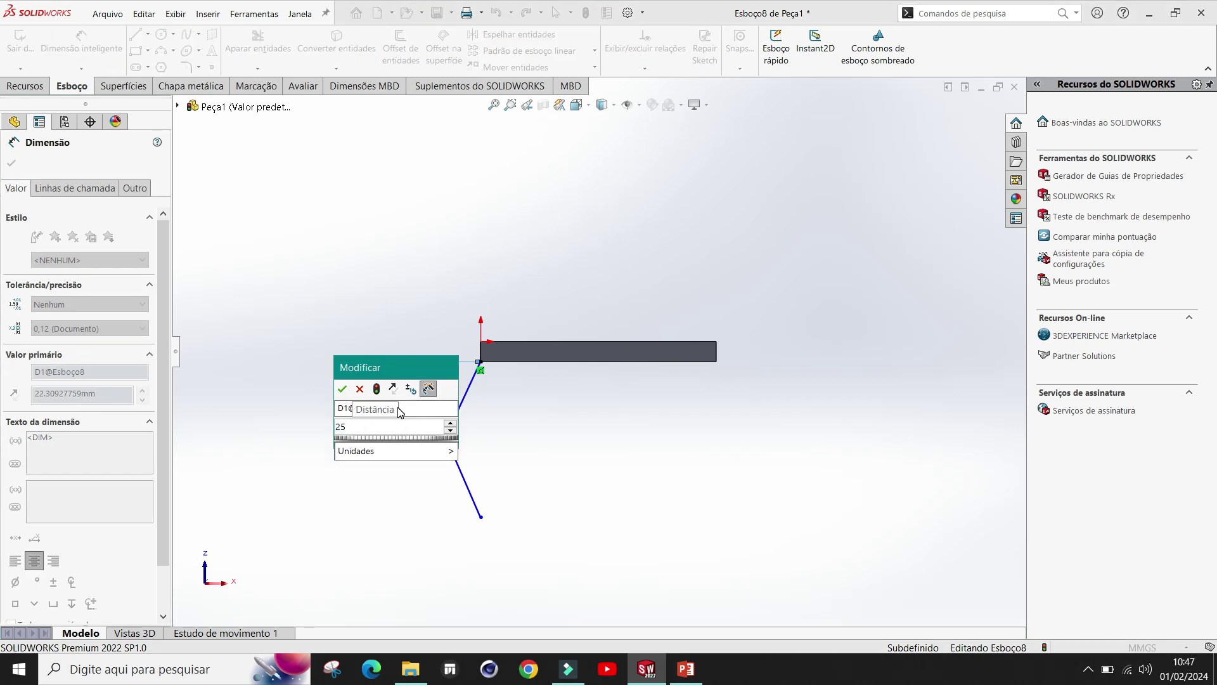
pyautogui.press('Return')
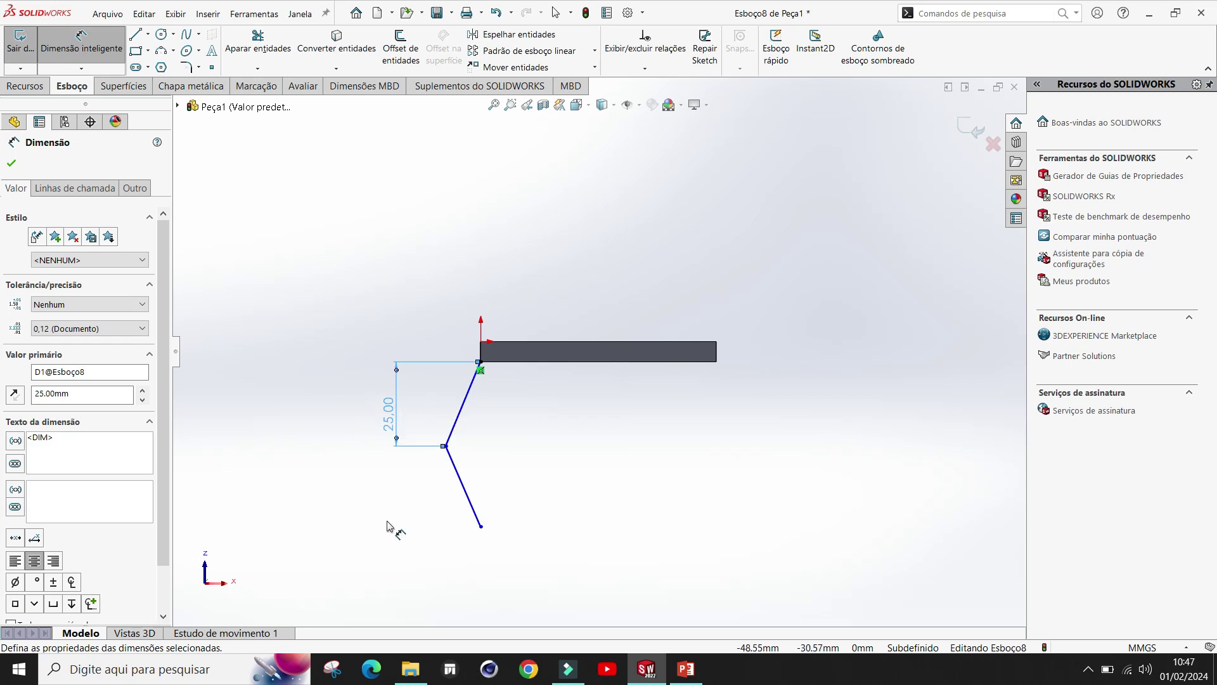
# Dimension the vertical distance between the lines' joining point and the lower line's free end as 22 mm
pyautogui.click(447, 446)
pyautogui.click(480, 527)
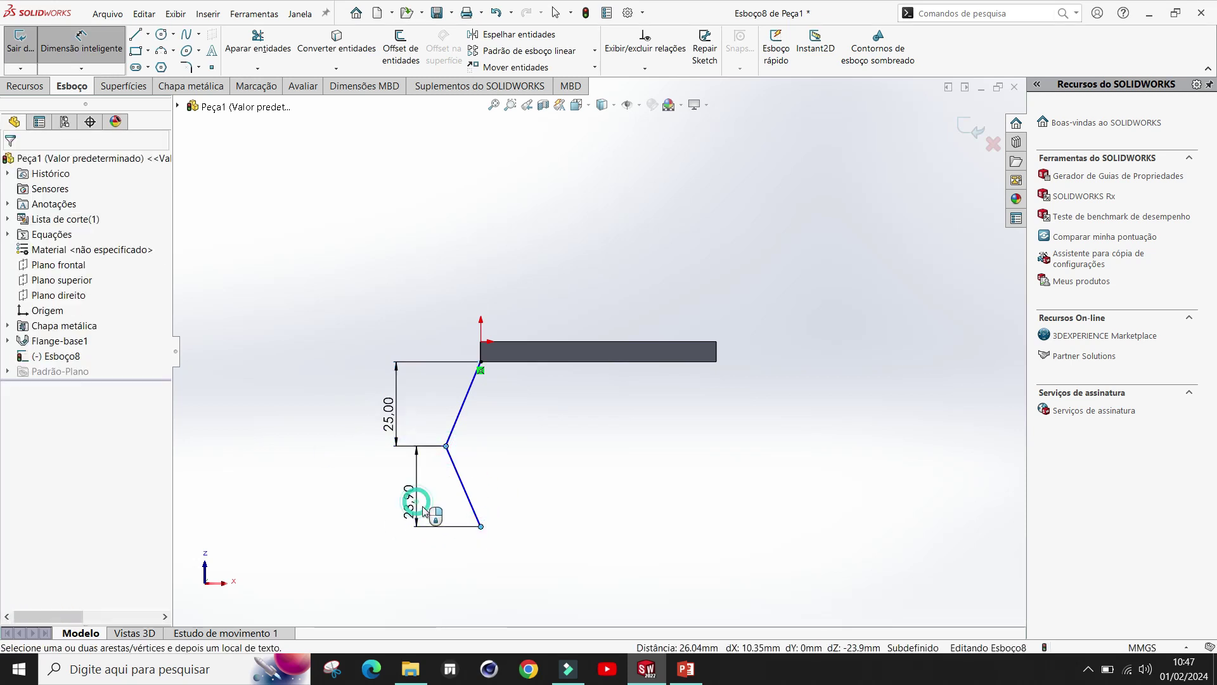
pyautogui.click(424, 510)
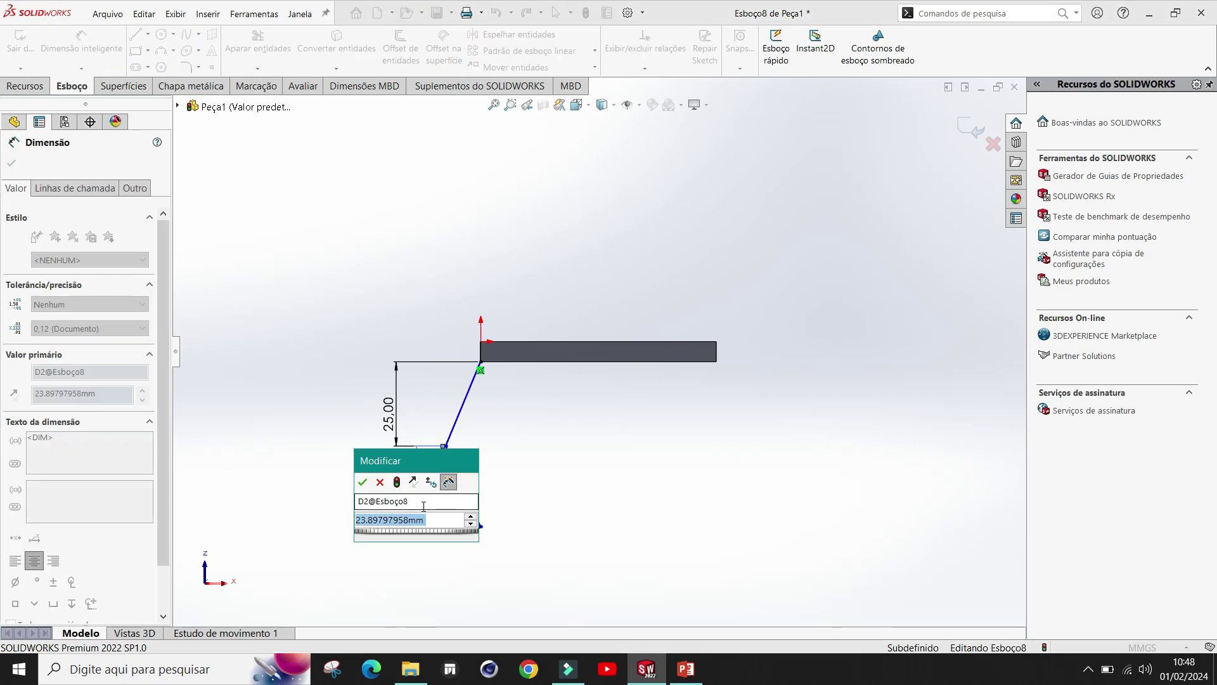
pyautogui.write('22')
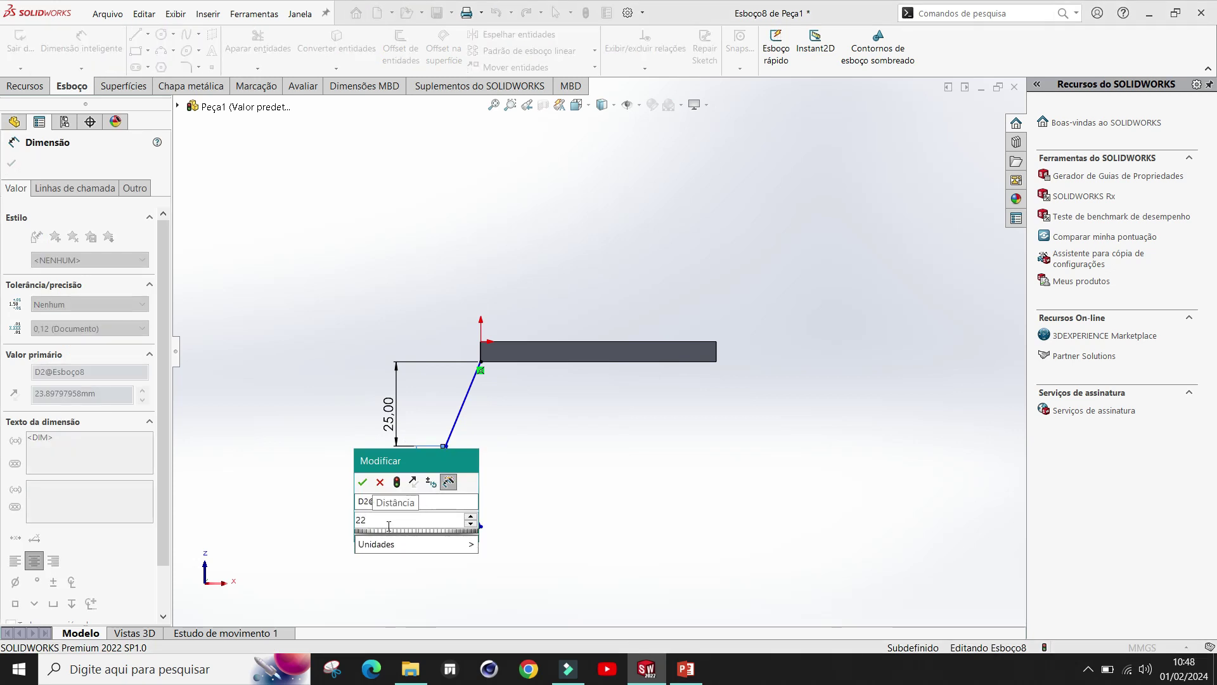
pyautogui.click(363, 483)
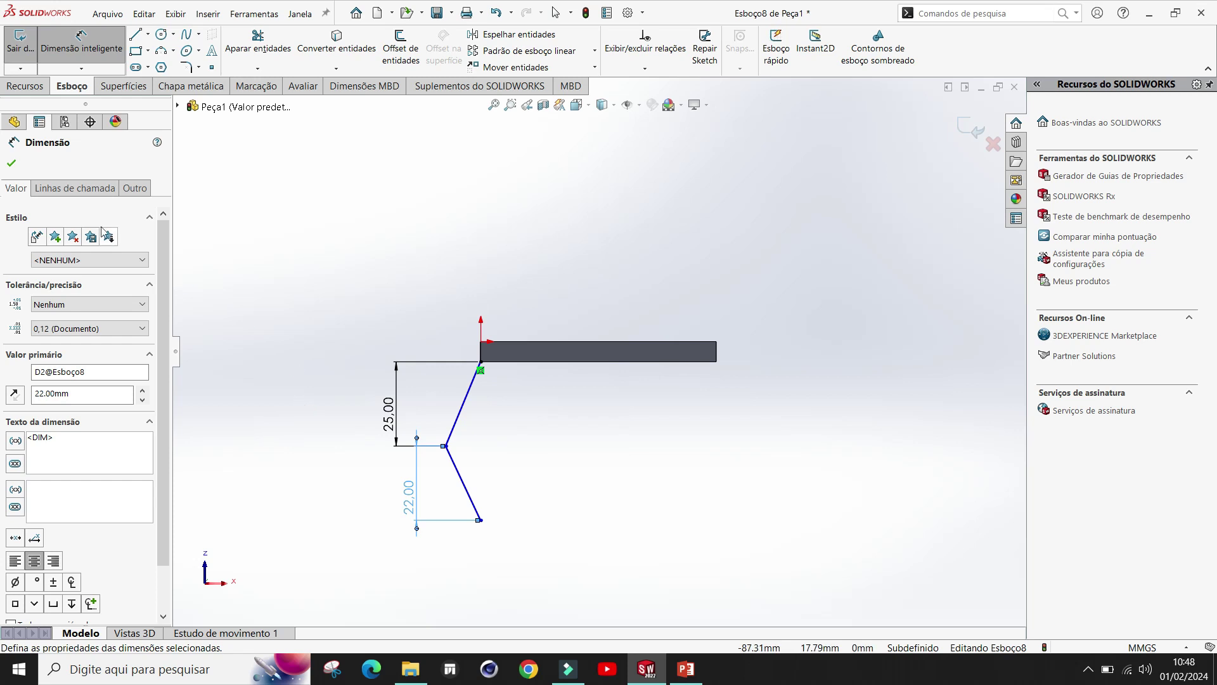
pyautogui.click(12, 164)
# Generate the miter flange (Flange contínuo) preview from the dimensioned two-line profile along the plate's edge
pyautogui.scroll(1, 610, 350)
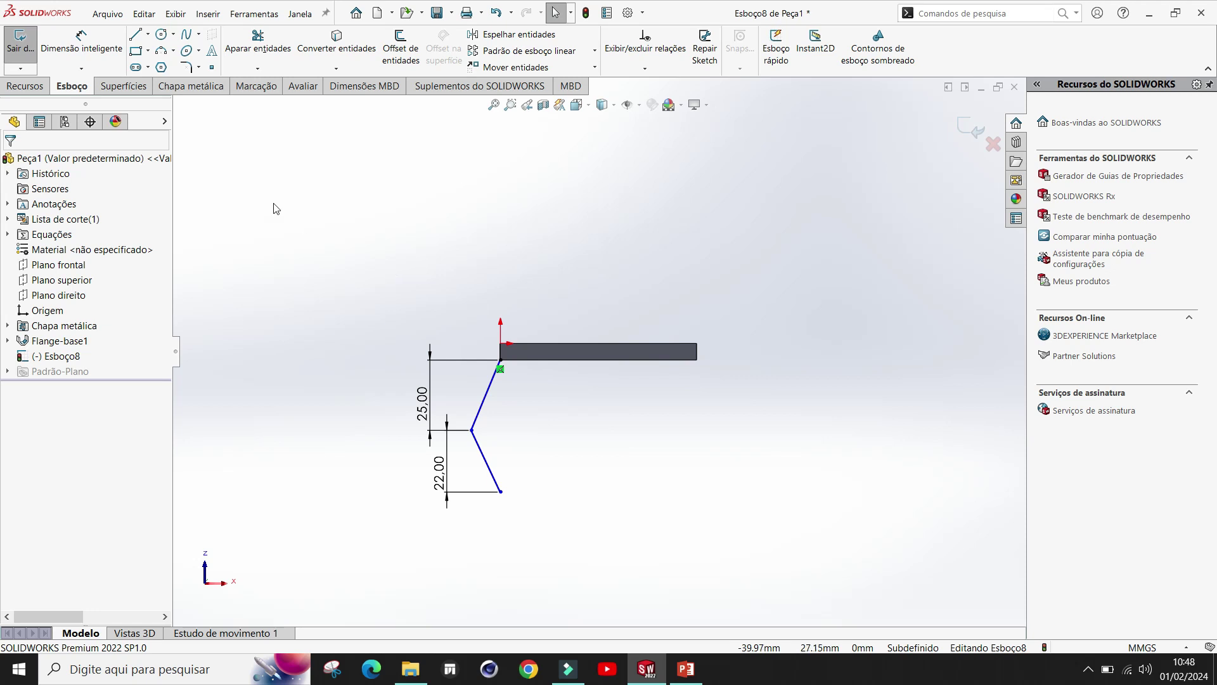
pyautogui.click(208, 92)
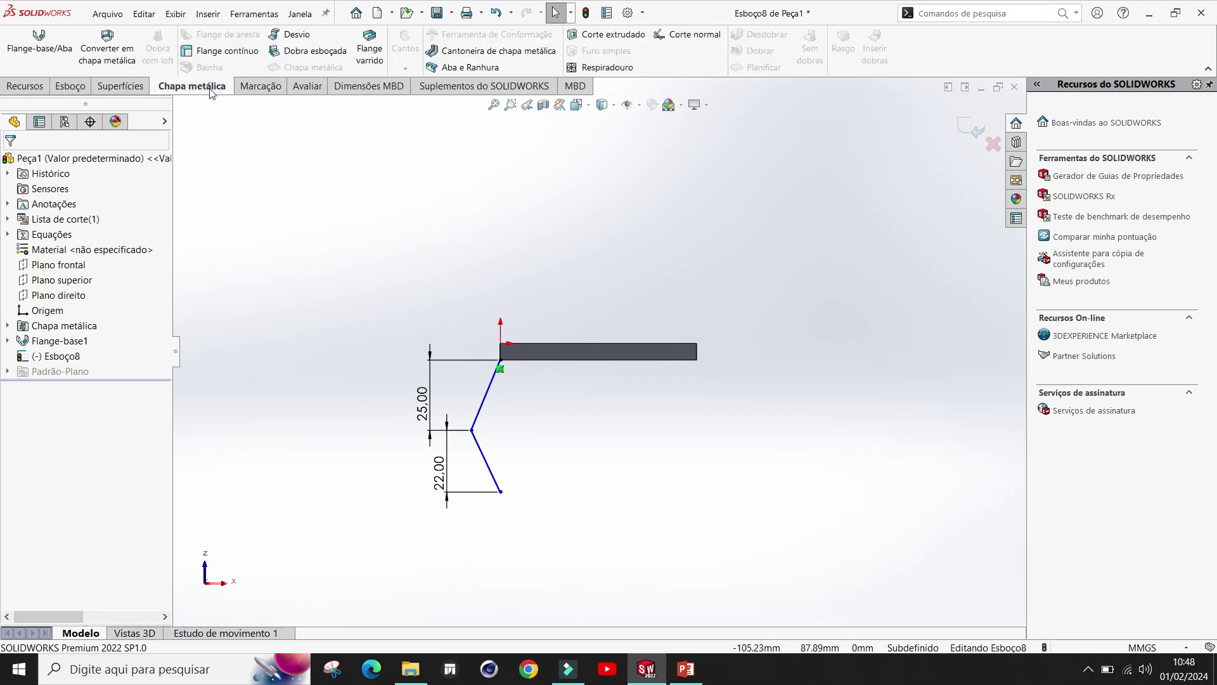
pyautogui.click(220, 56)
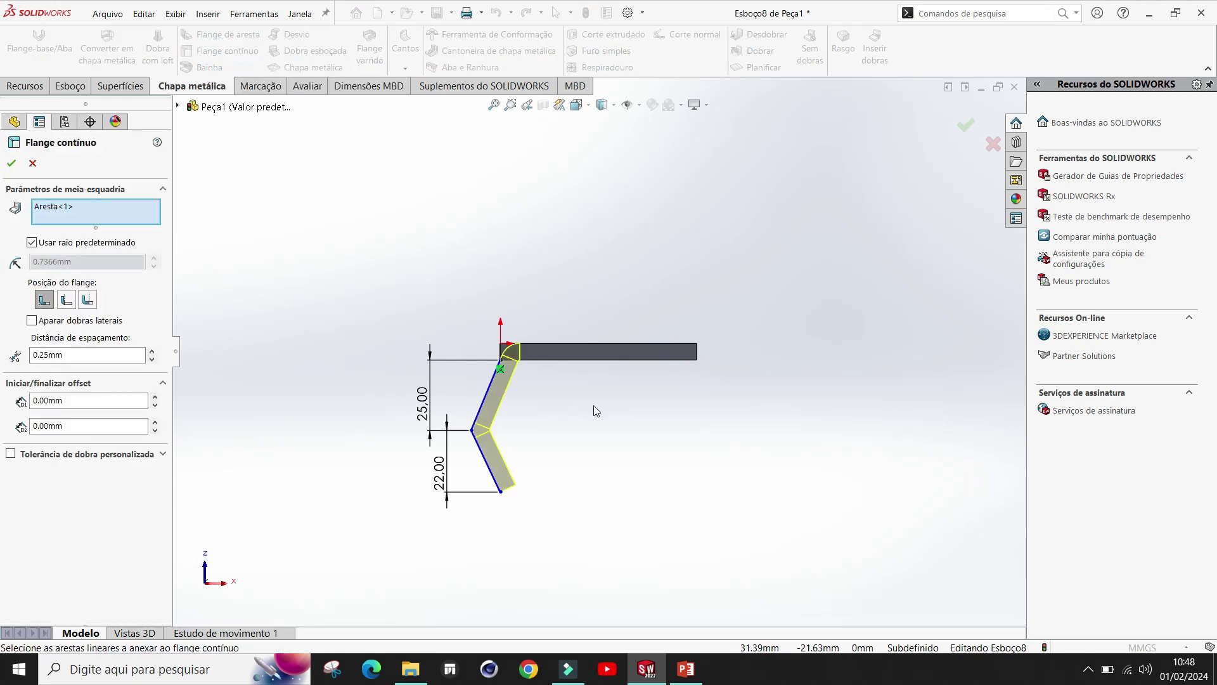
pyautogui.scroll(3, 595, 405)
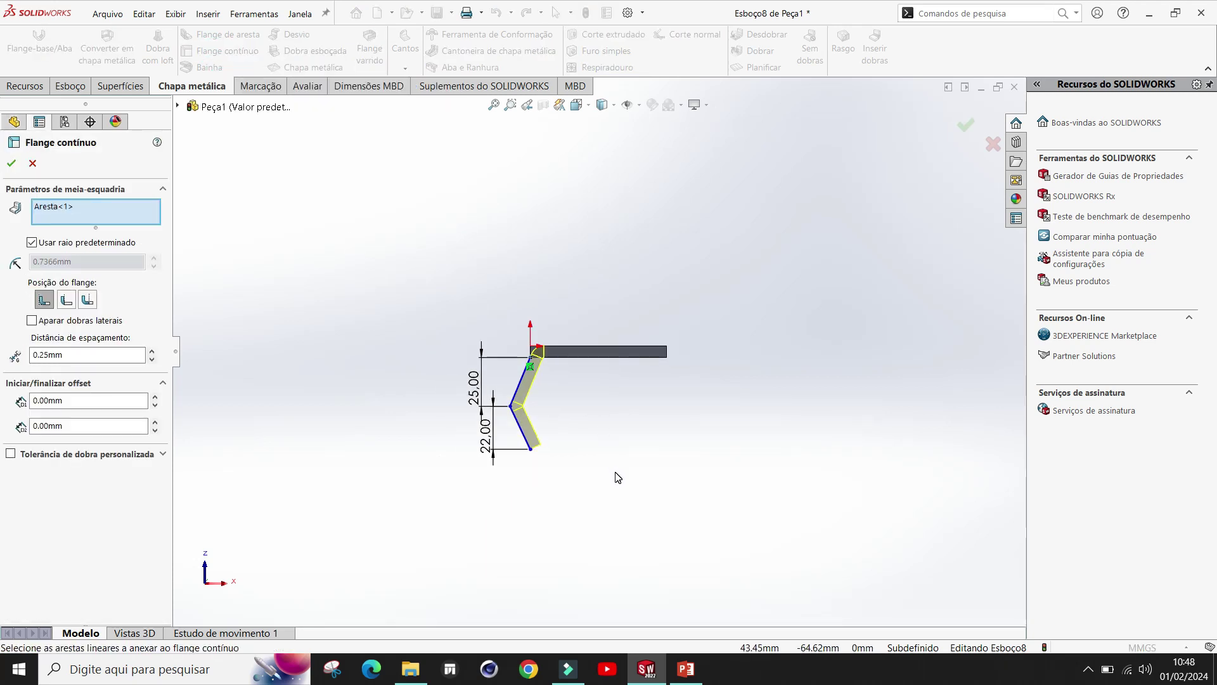
pyautogui.moveTo(618, 477); pyautogui.dragTo(608, 552, button='middle')
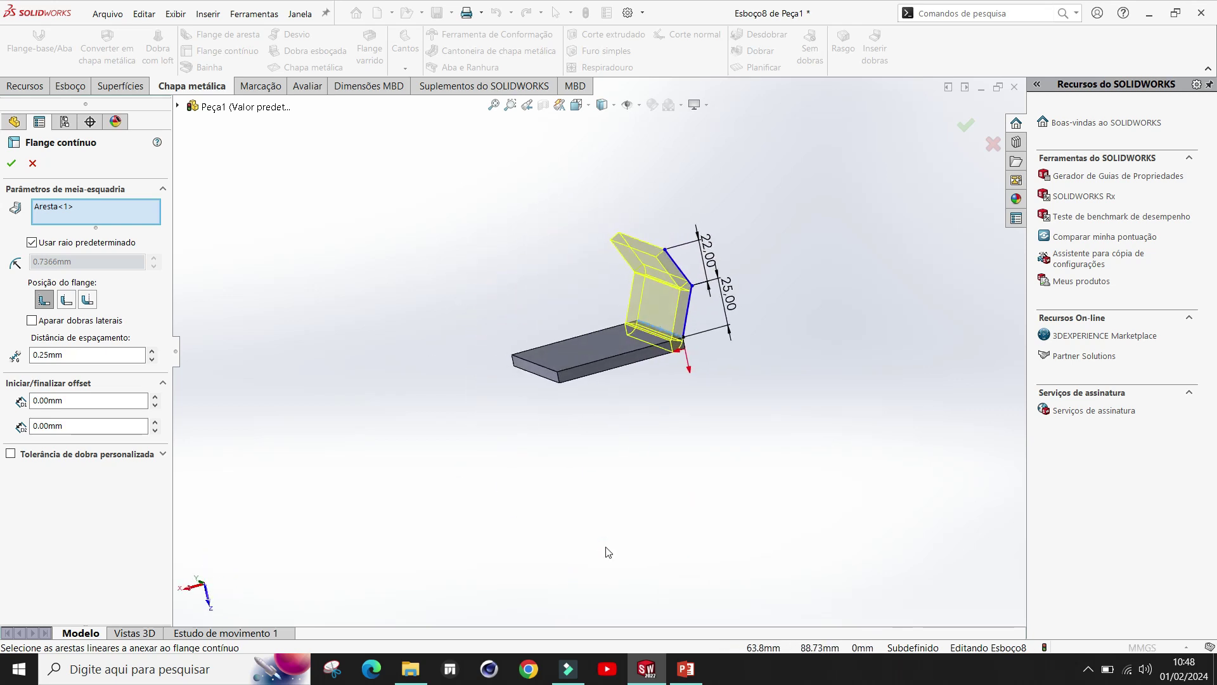
pyautogui.scroll(-4, 690, 234)
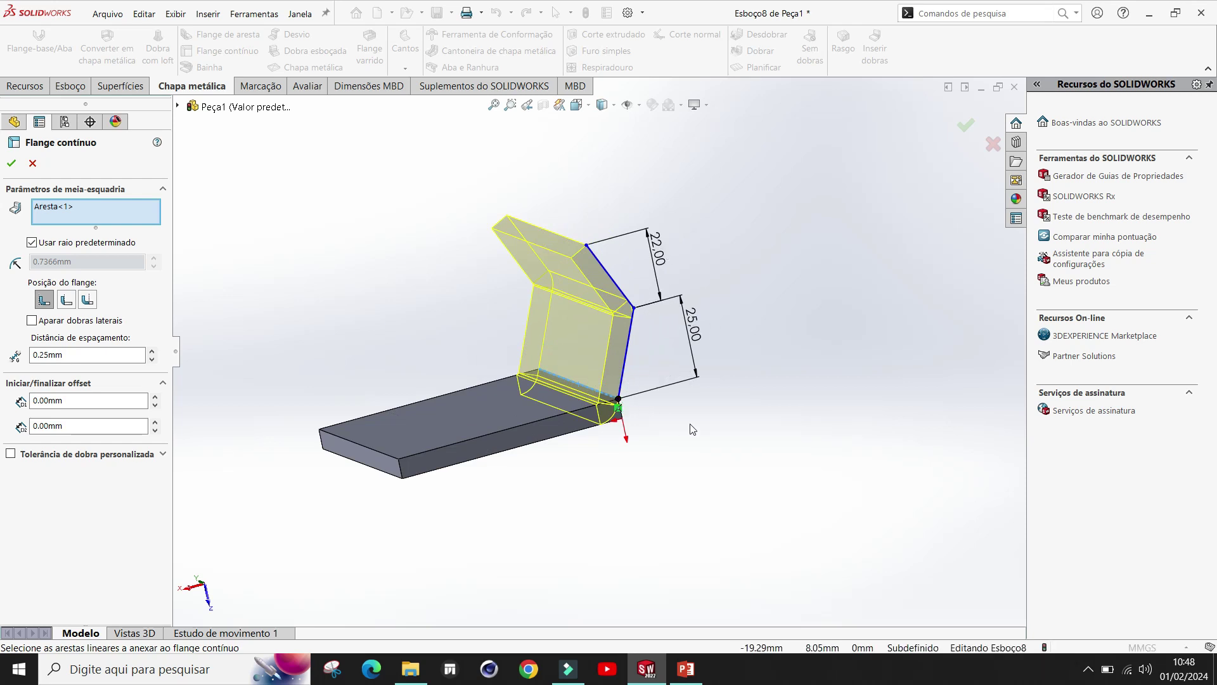
pyautogui.moveTo(650, 435); pyautogui.dragTo(621, 391, button='middle')
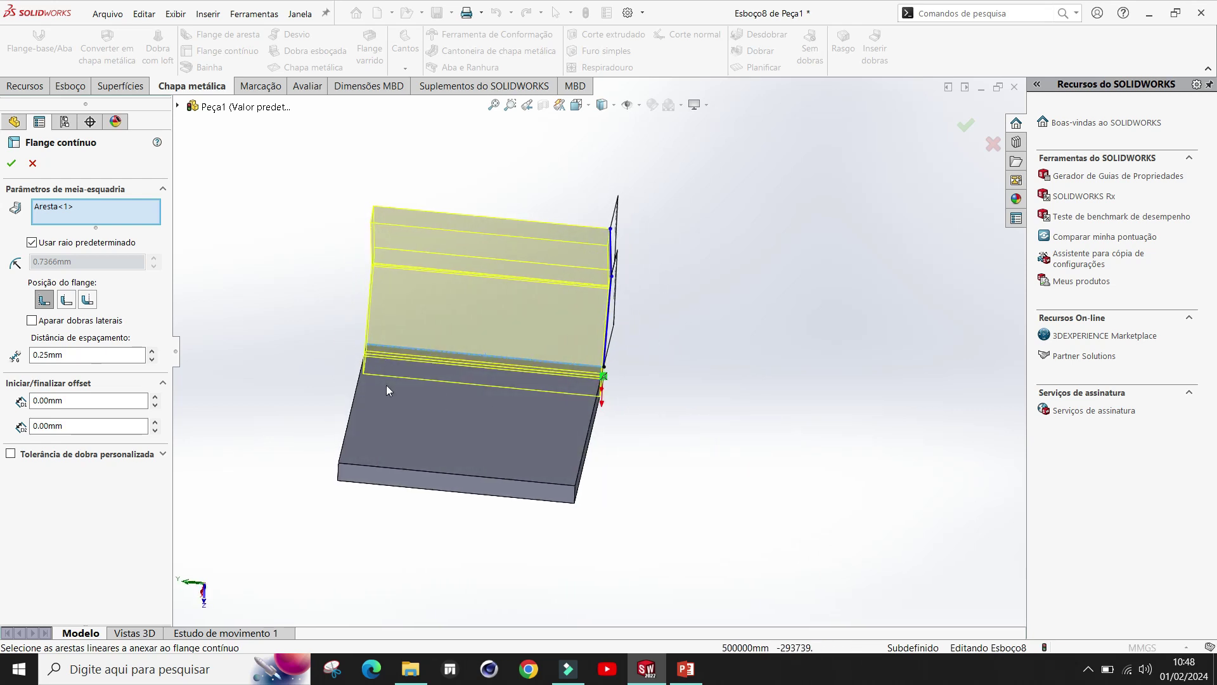
pyautogui.moveTo(663, 402); pyautogui.dragTo(569, 326, button='middle')
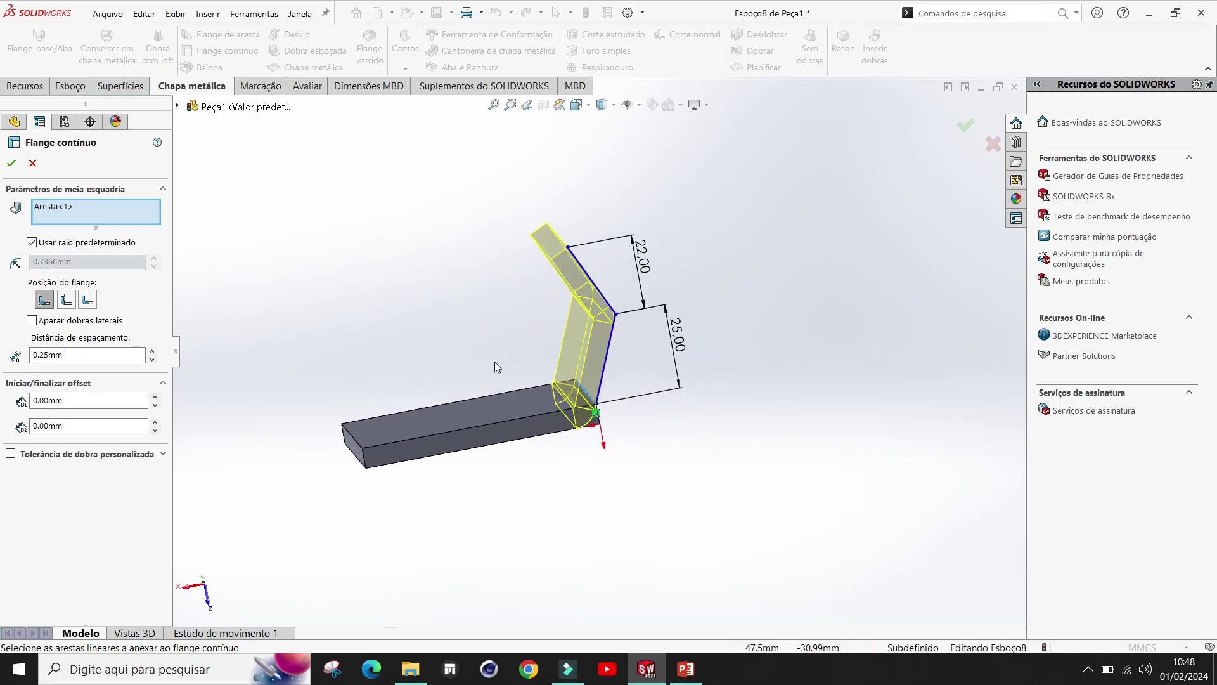
pyautogui.moveTo(721, 341); pyautogui.dragTo(656, 418, button='middle')
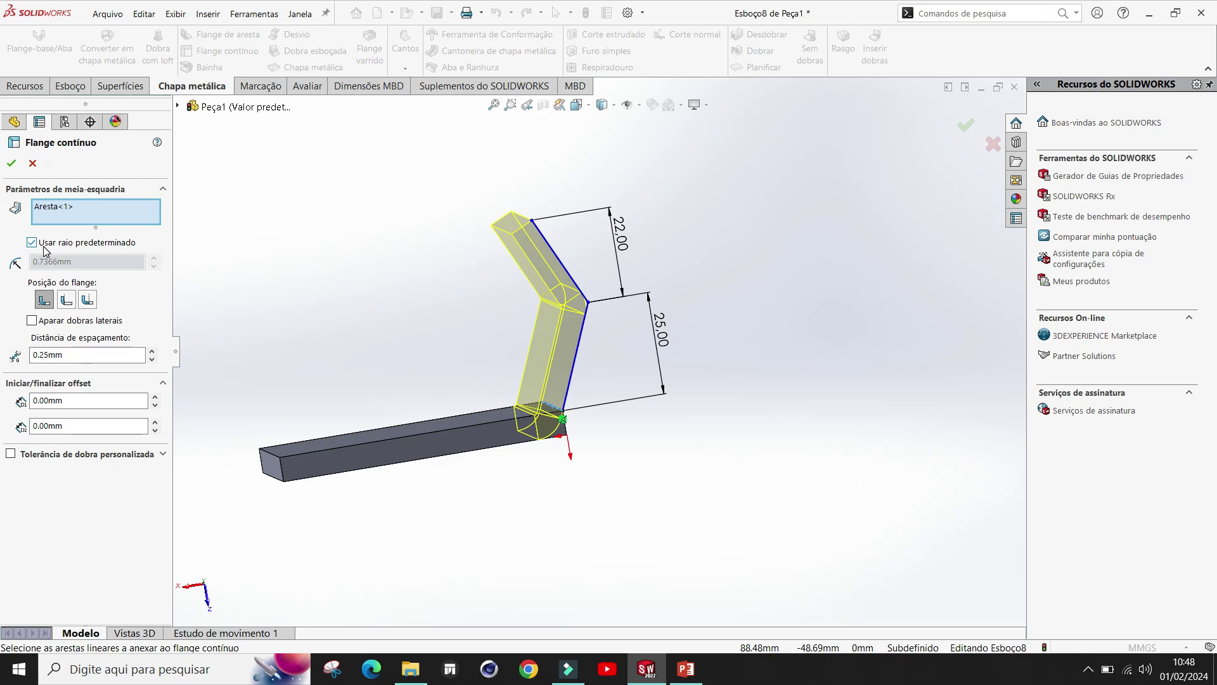
# Try custom bend radii of 6.7366 mm and 12.7366 mm on the miter flange and restore the default radius
pyautogui.click(32, 243)
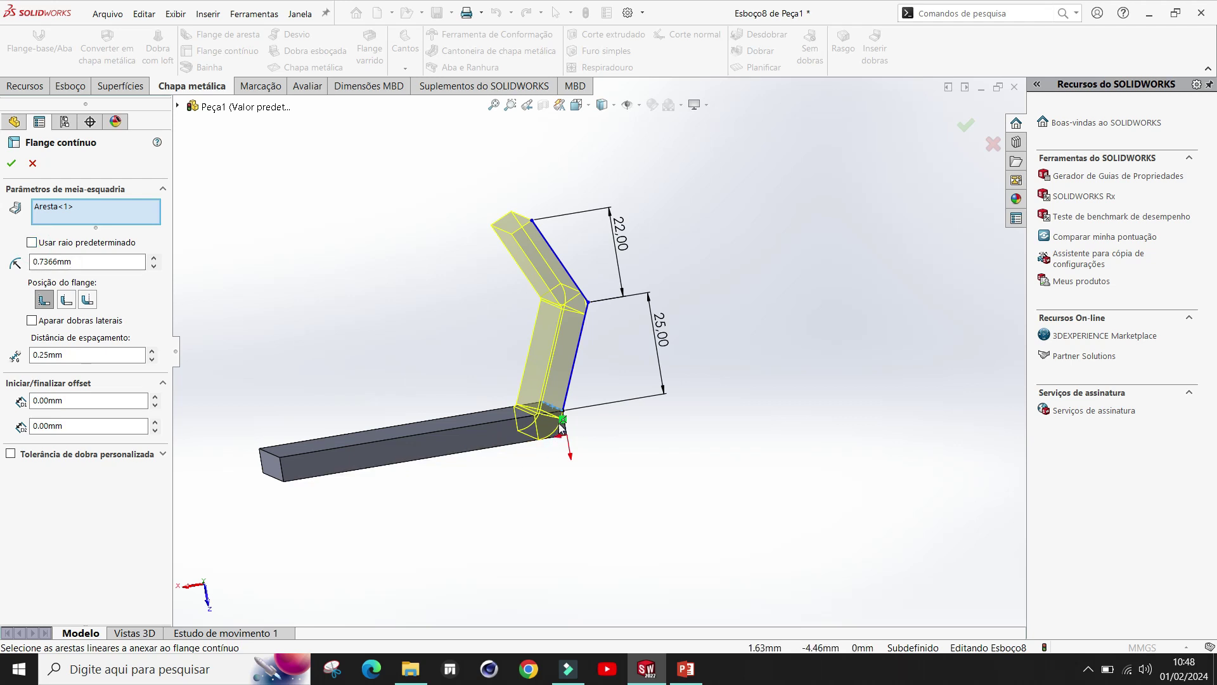
pyautogui.click(154, 259)
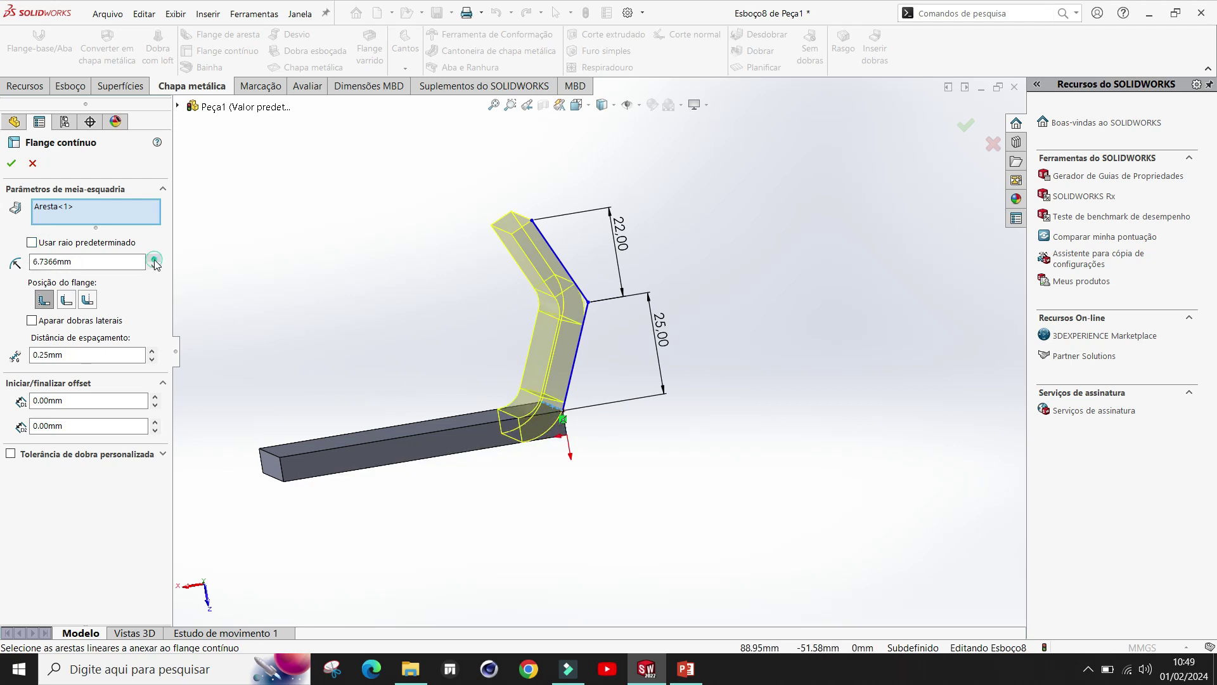
pyautogui.click(154, 259)
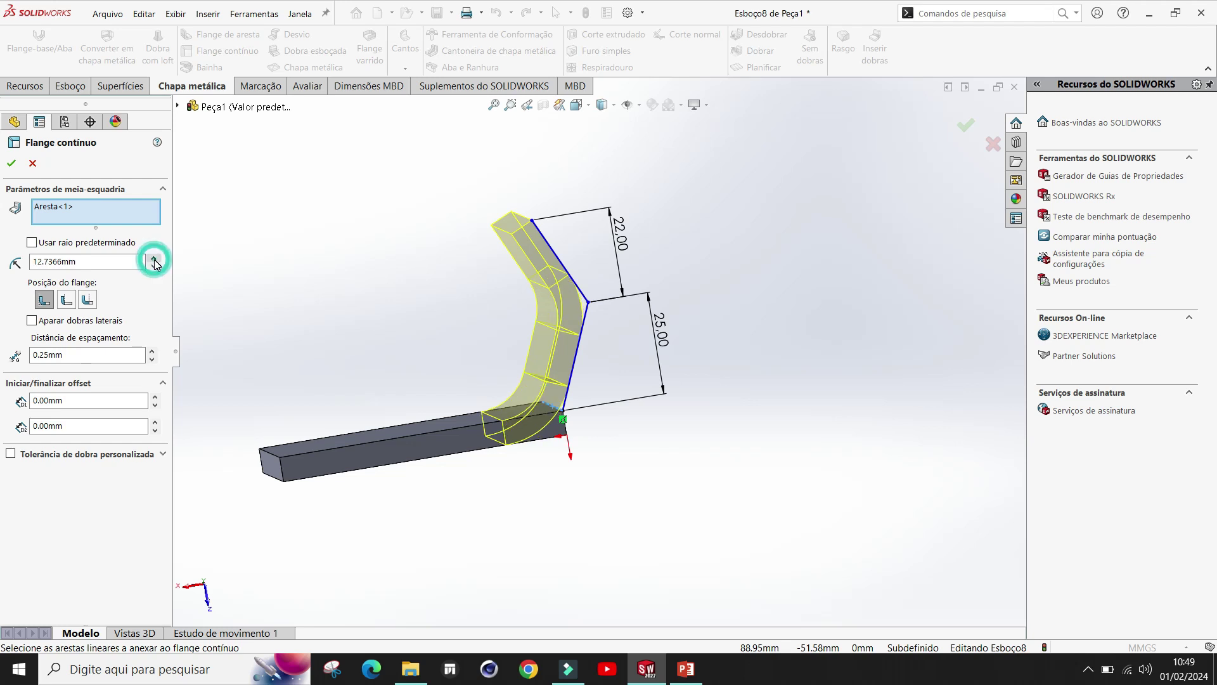
pyautogui.moveTo(696, 461)
pyautogui.mouseDown(button='middle')
pyautogui.moveTo(647, 472)
pyautogui.moveTo(652, 457)
pyautogui.moveTo(690, 461)
pyautogui.moveTo(678, 463)
pyautogui.mouseUp(button='middle')
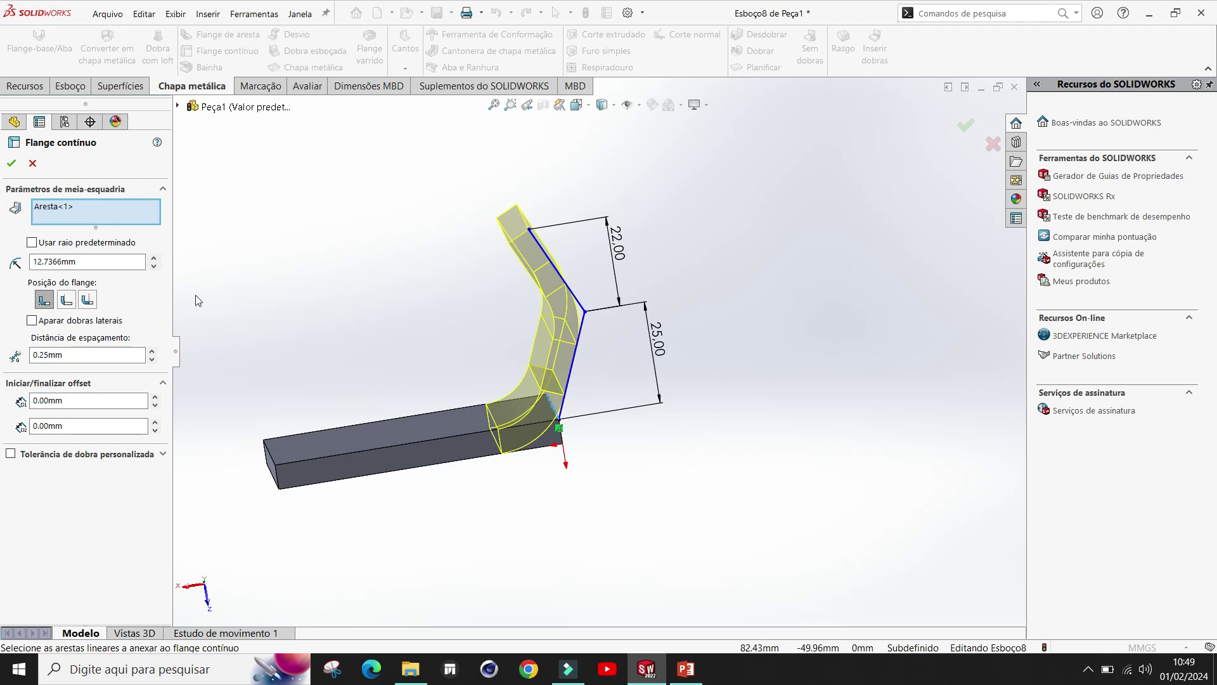
pyautogui.click(154, 269)
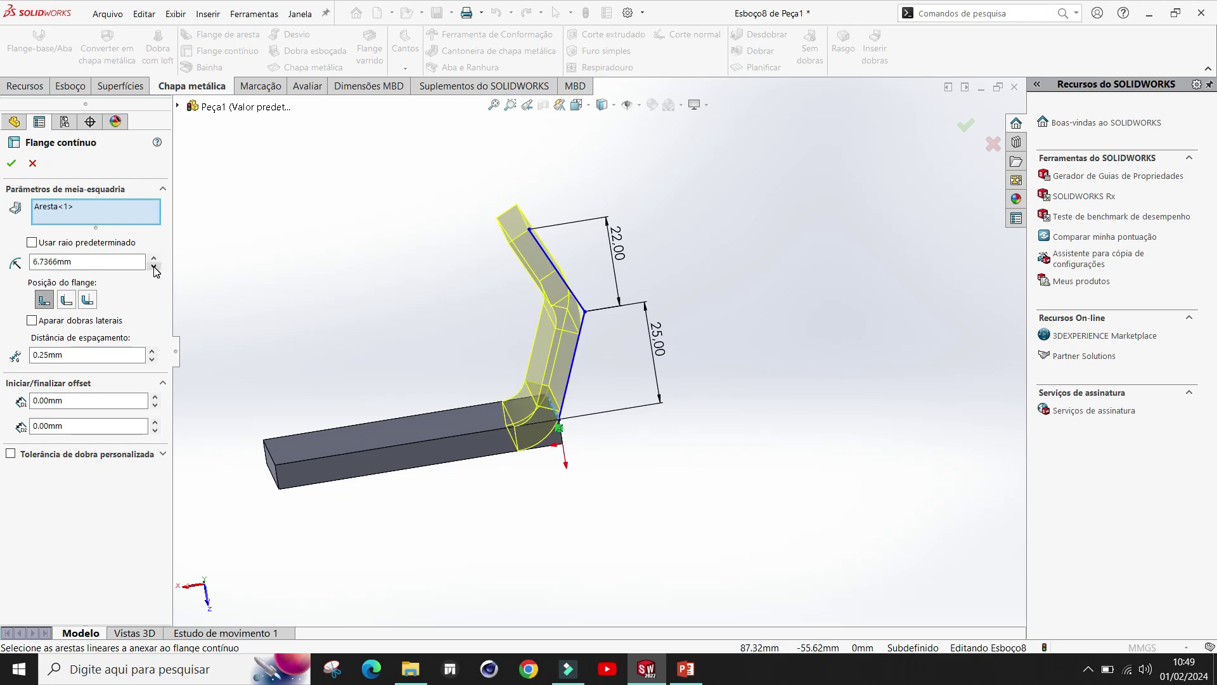
pyautogui.click(154, 269)
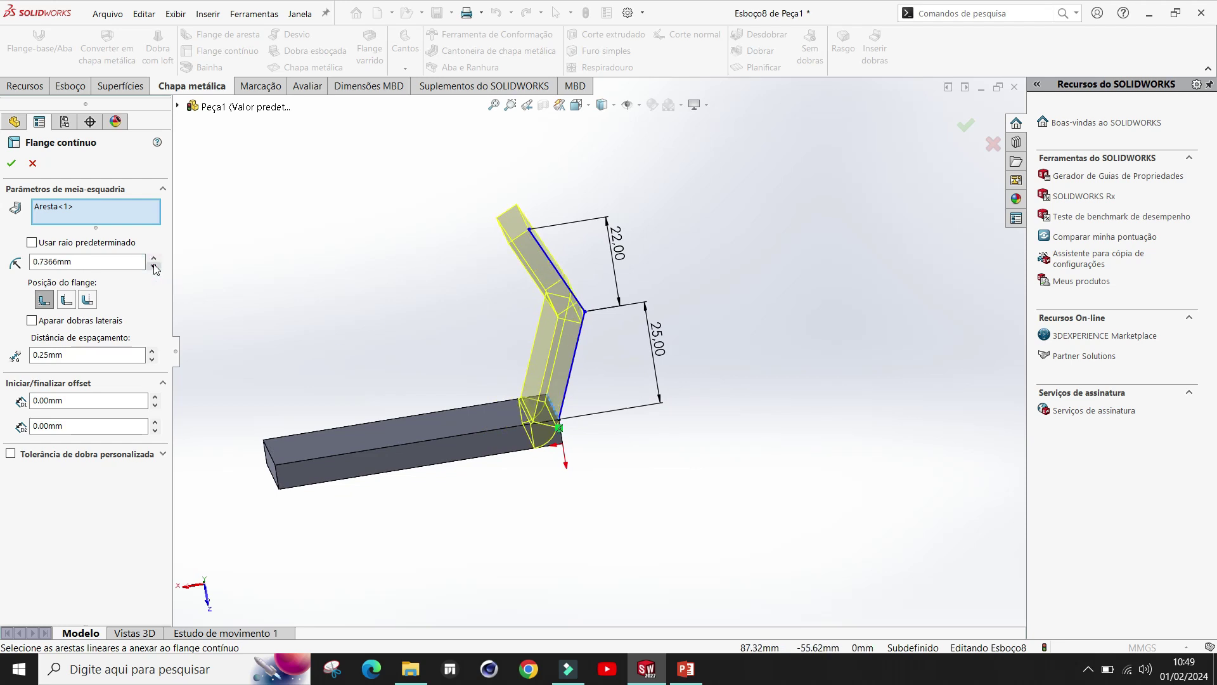
pyautogui.click(154, 258)
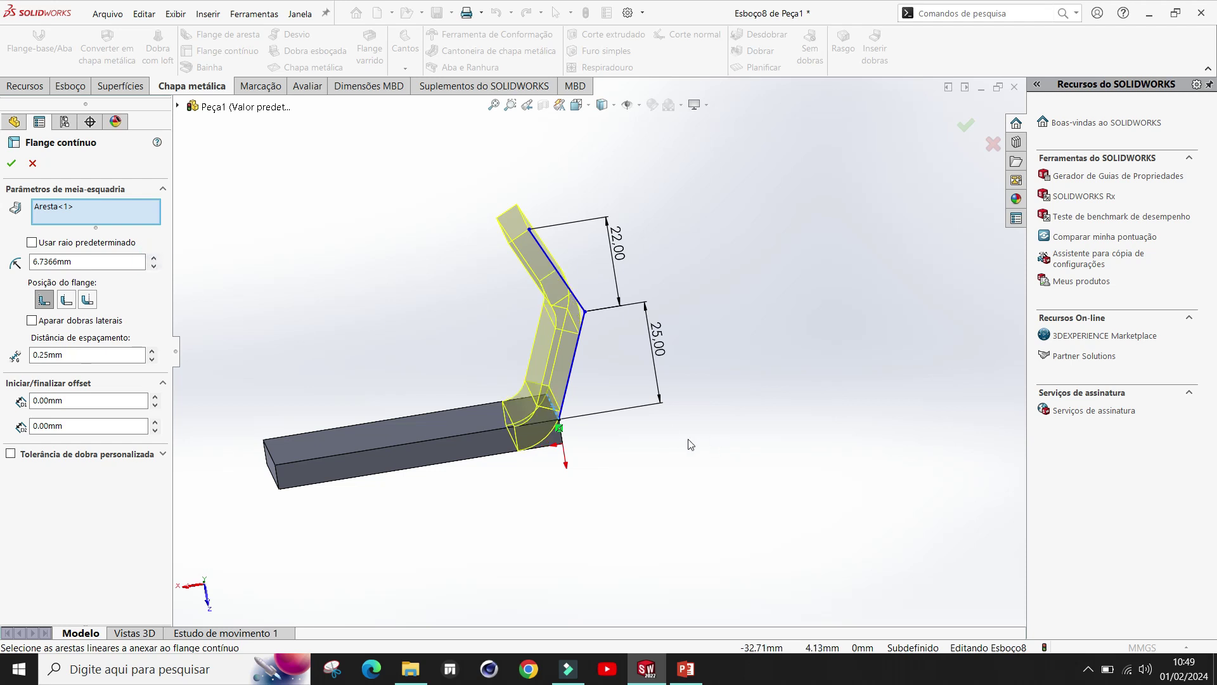
pyautogui.moveTo(661, 449)
pyautogui.mouseDown(button='middle')
pyautogui.moveTo(593, 473)
pyautogui.moveTo(668, 454)
pyautogui.moveTo(689, 465)
pyautogui.moveTo(672, 455)
pyautogui.mouseUp(button='middle')
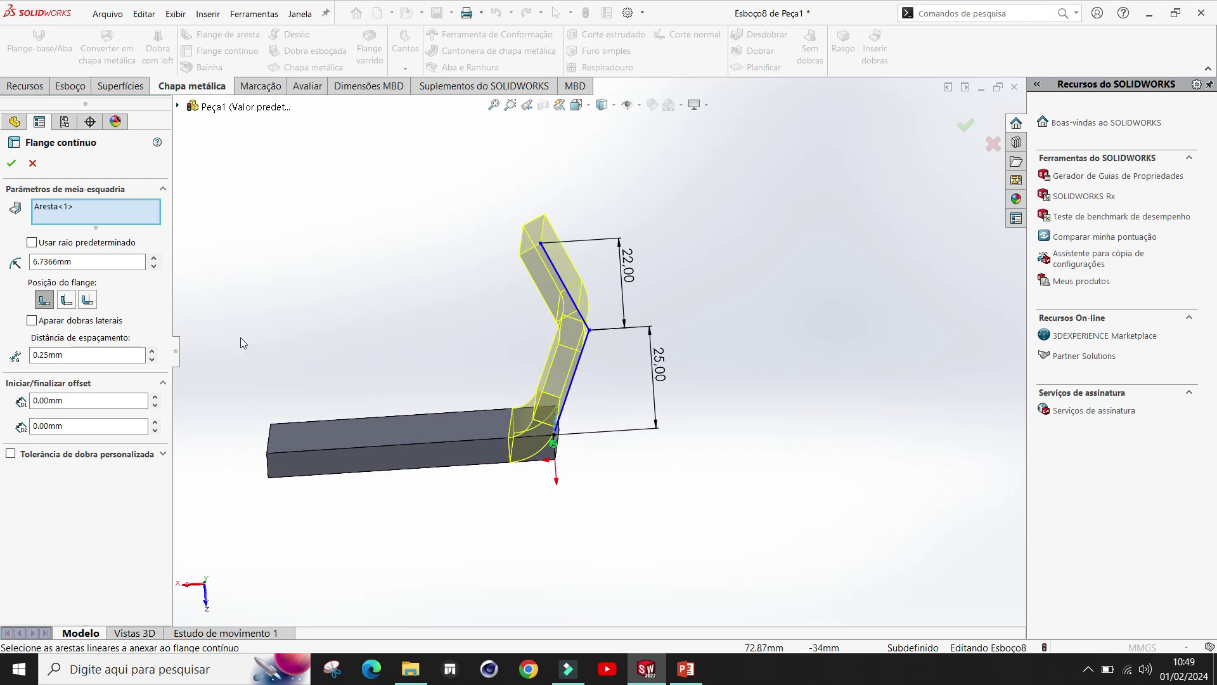
pyautogui.click(32, 245)
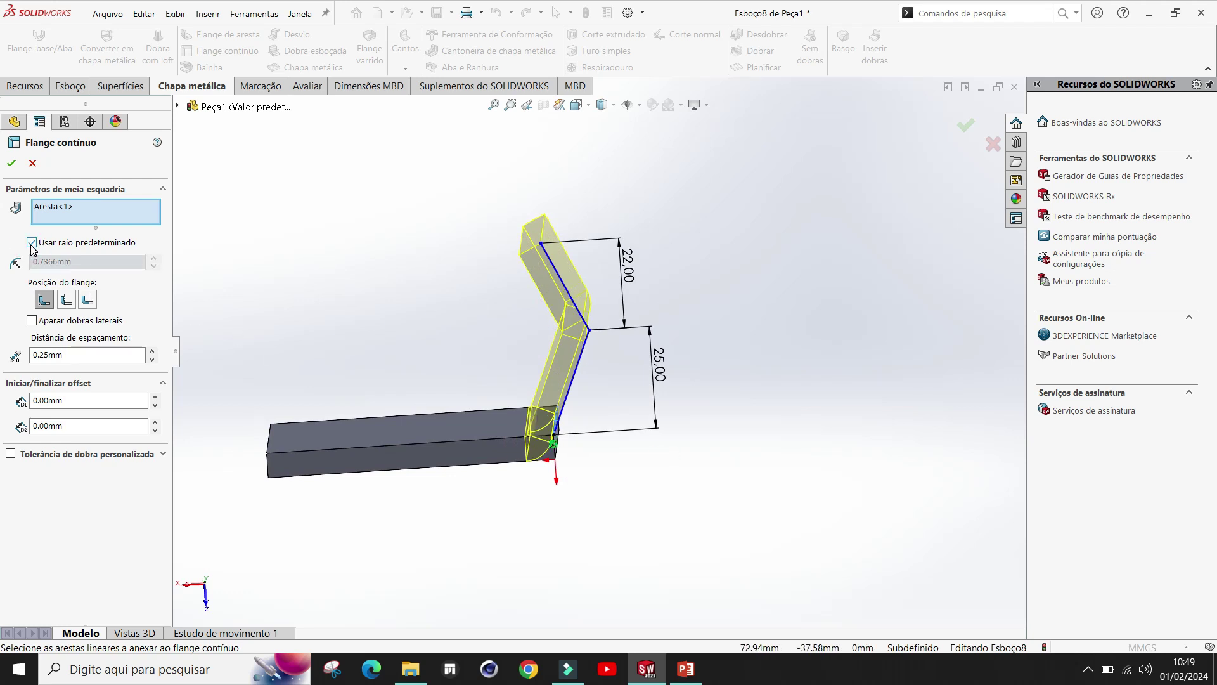
# Override the miter flange's default bend radius with a custom radius of 5 mm
pyautogui.click(32, 243)
pyautogui.click(153, 258)
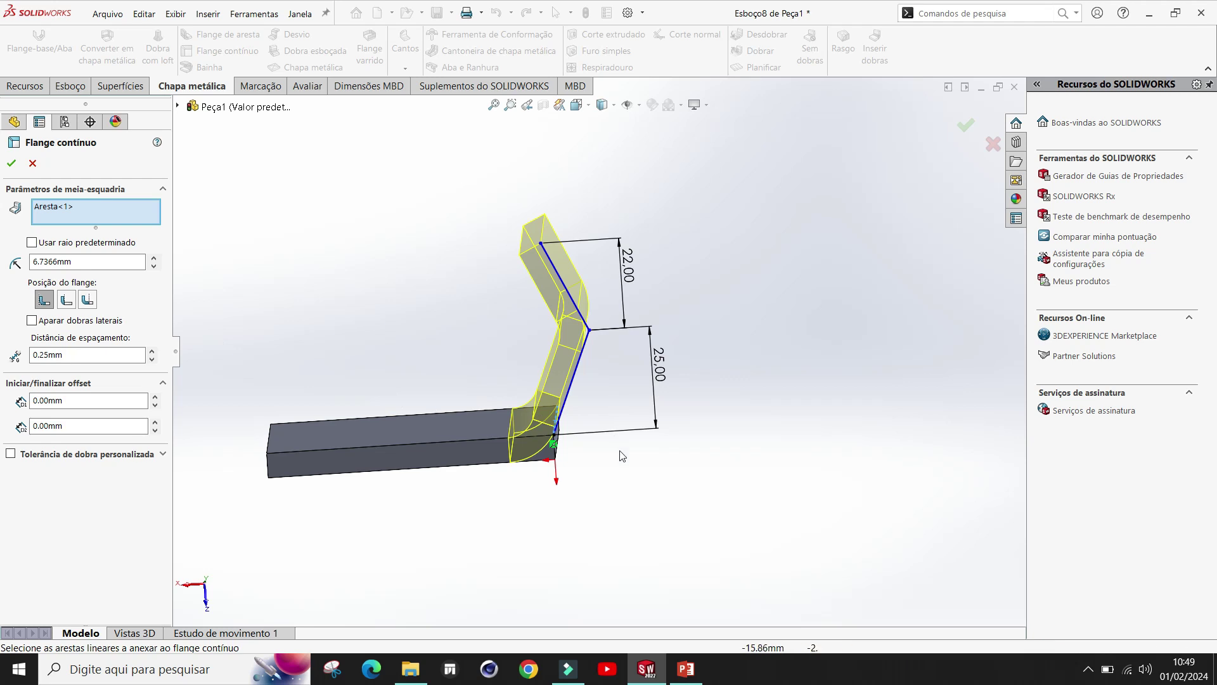
pyautogui.moveTo(41, 261); pyautogui.dragTo(102, 262)
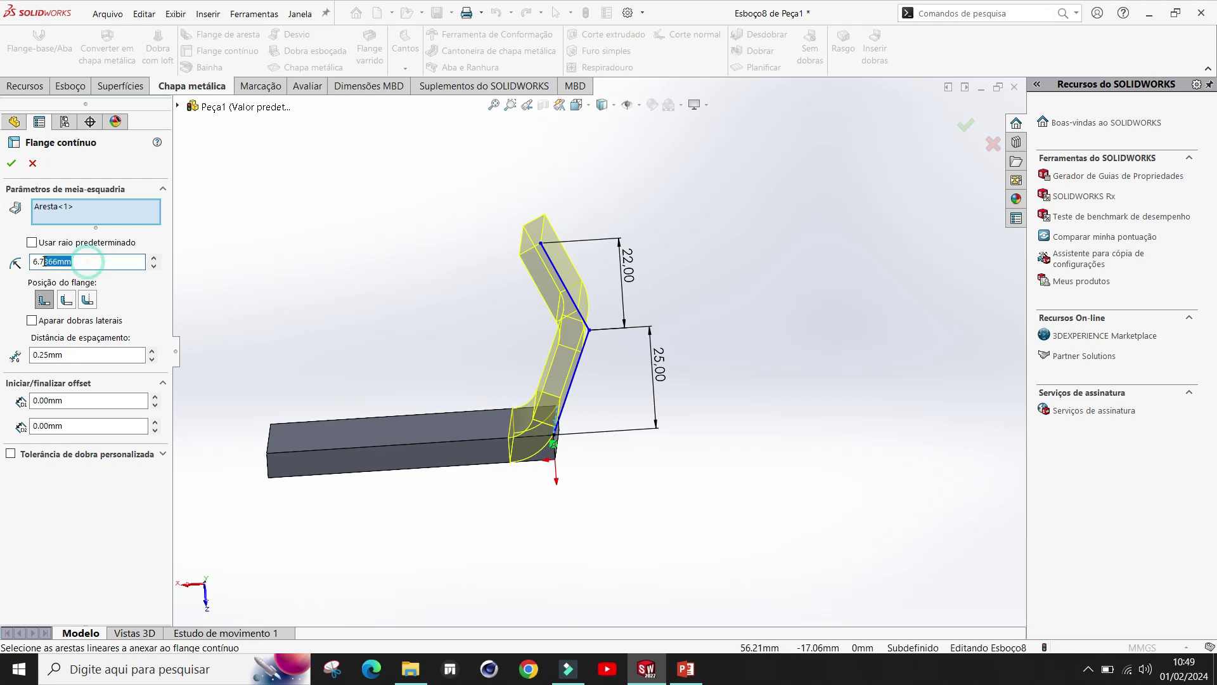
pyautogui.write('5')
pyautogui.press('Tab')
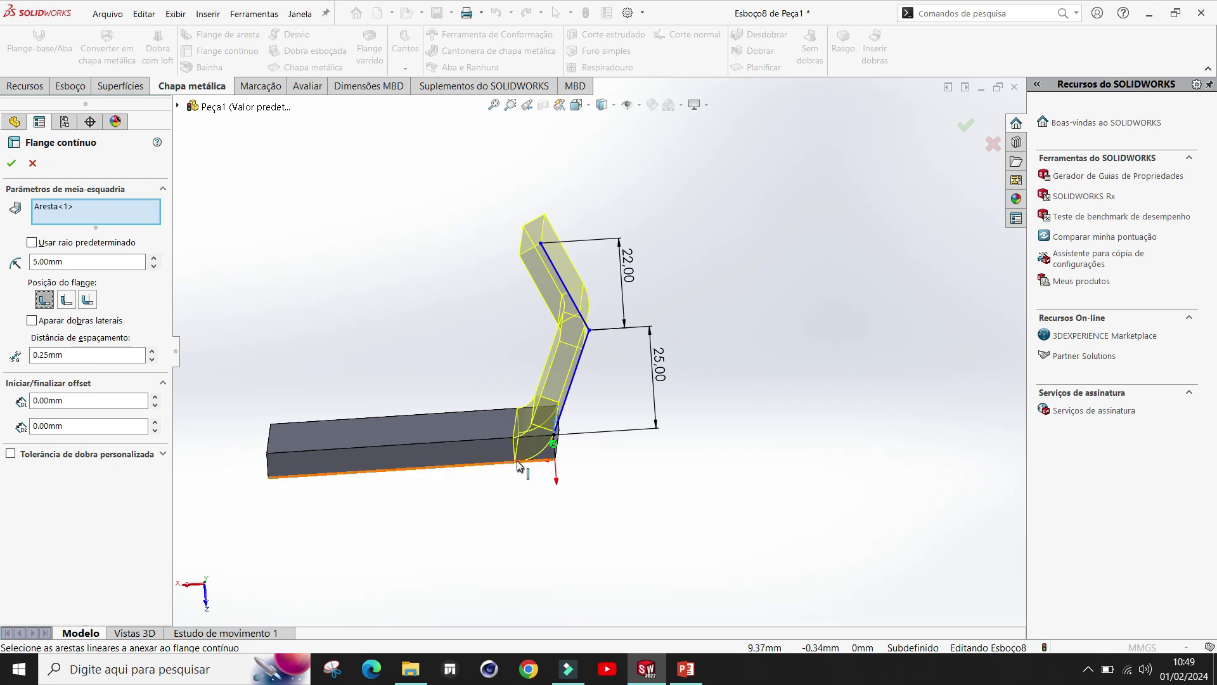
# Compare the material inside, material outside and bend outside positions for the miter flange, and choose material outside
pyautogui.scroll(-3, 547, 452)
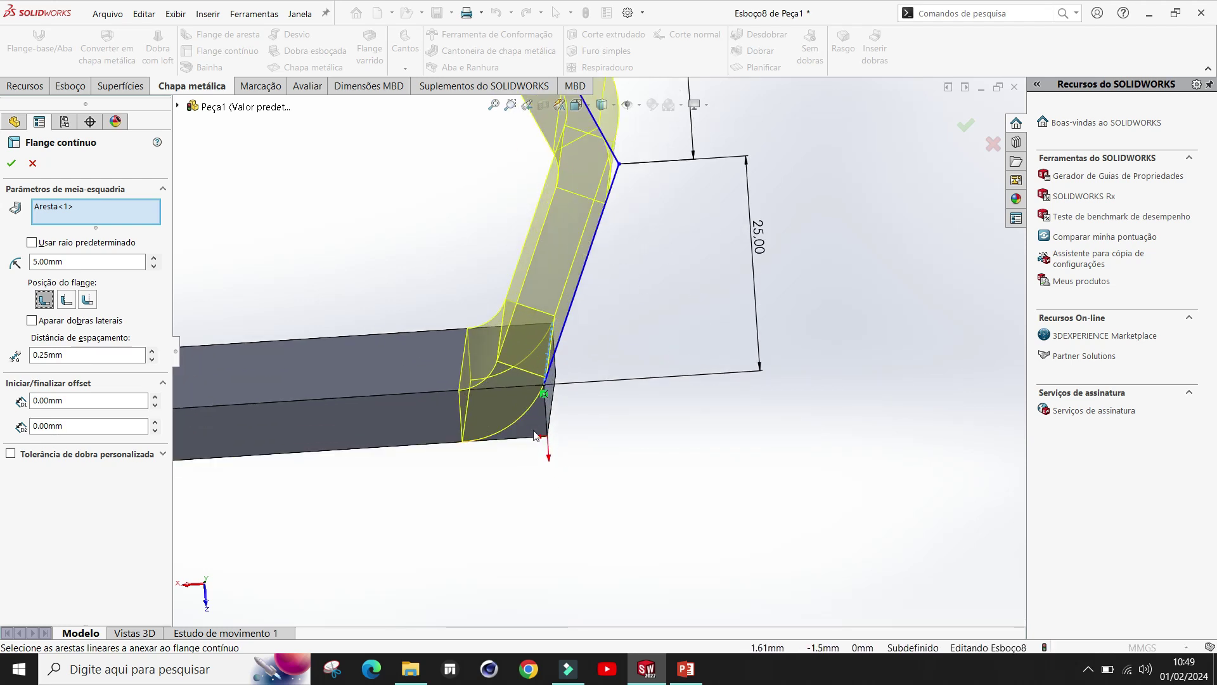
pyautogui.click(66, 301)
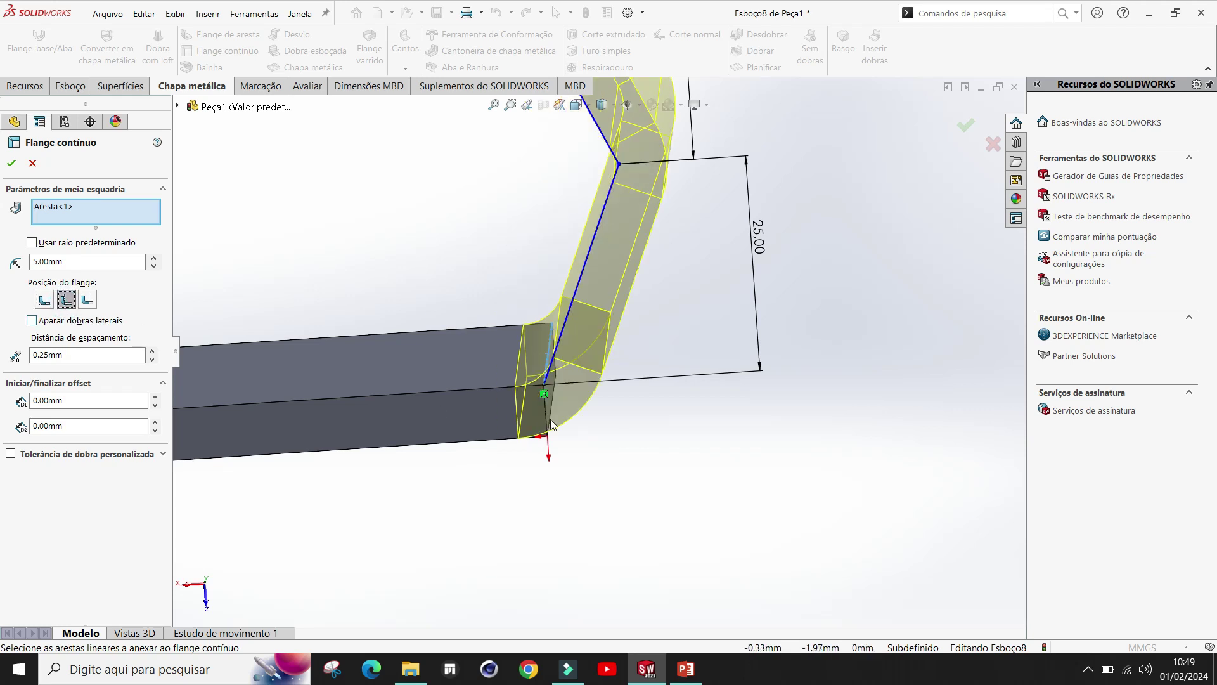
pyautogui.moveTo(589, 456)
pyautogui.mouseDown(button='middle')
pyautogui.moveTo(592, 443)
pyautogui.moveTo(576, 514)
pyautogui.moveTo(582, 441)
pyautogui.moveTo(588, 462)
pyautogui.mouseUp(button='middle')
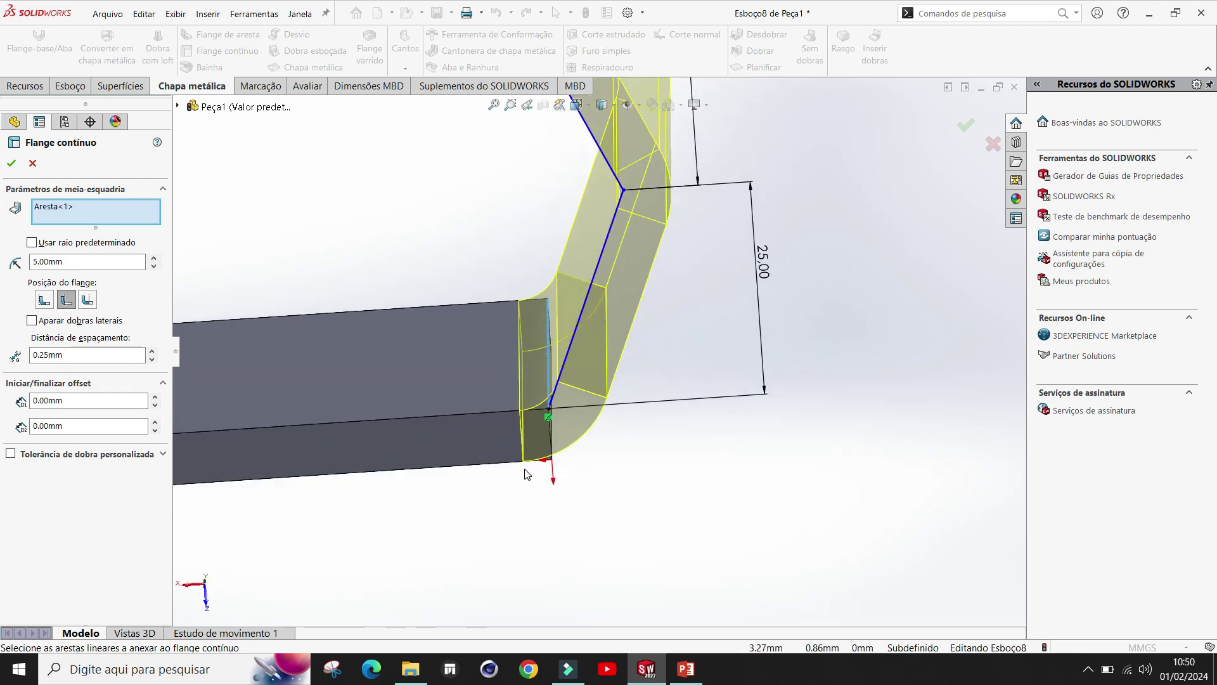
pyautogui.scroll(2, 527, 474)
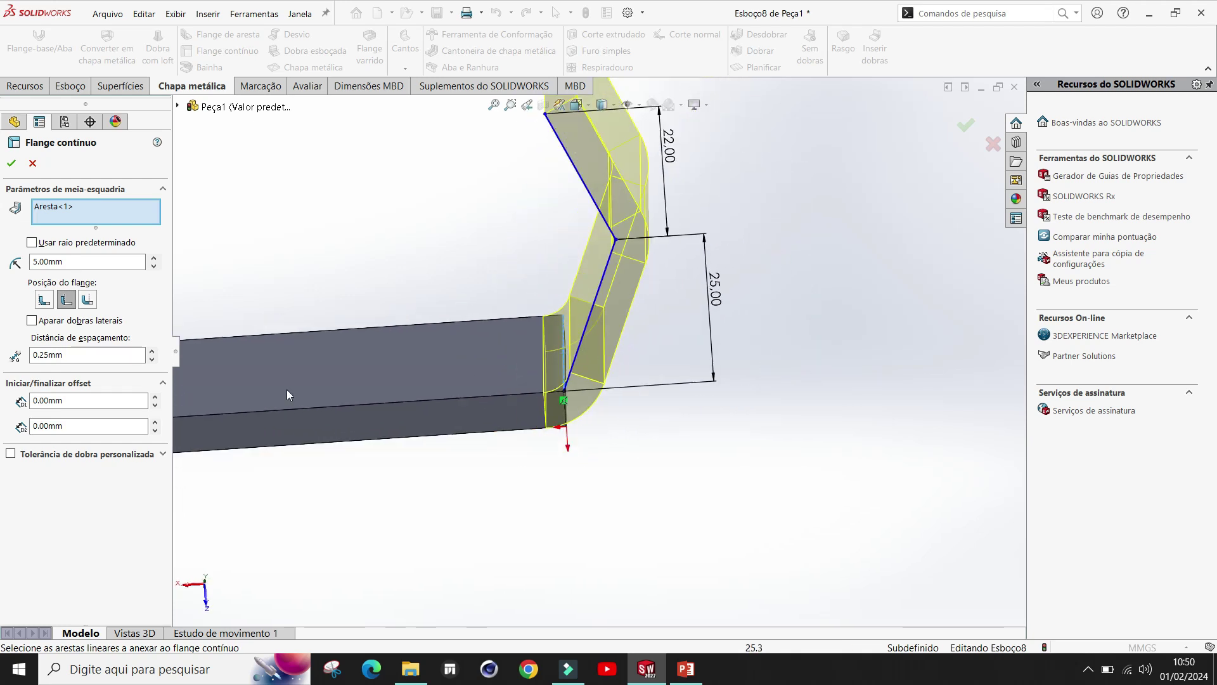
pyautogui.click(87, 303)
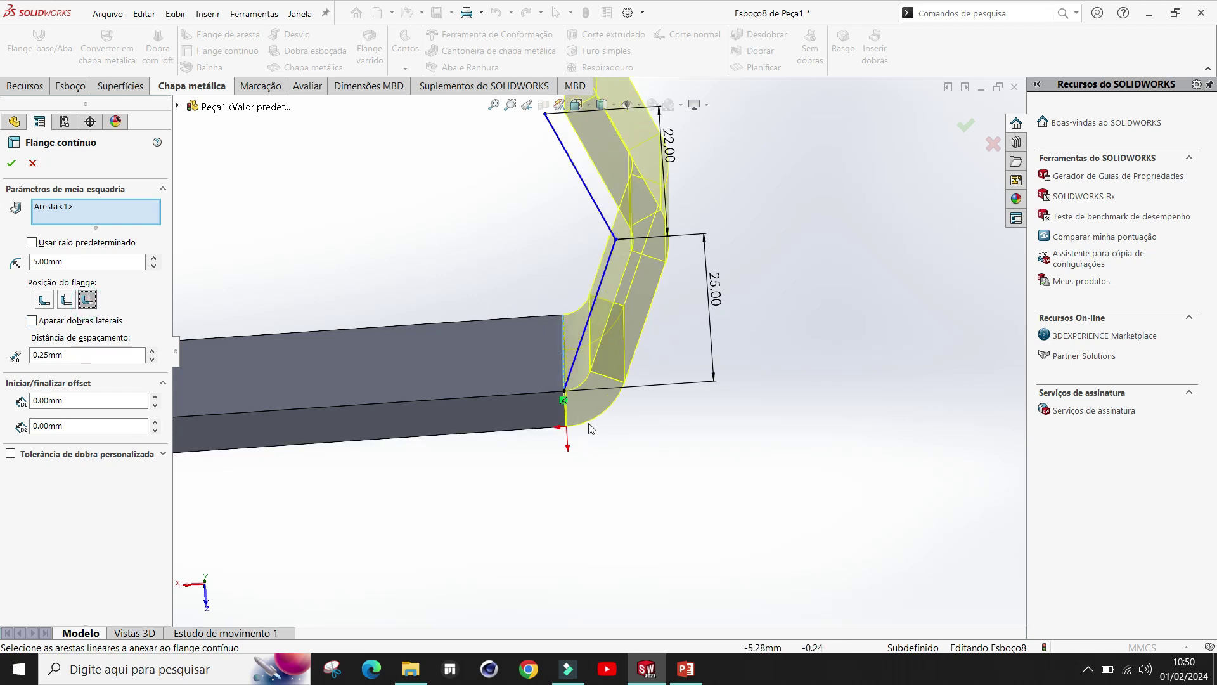
pyautogui.scroll(2, 624, 486)
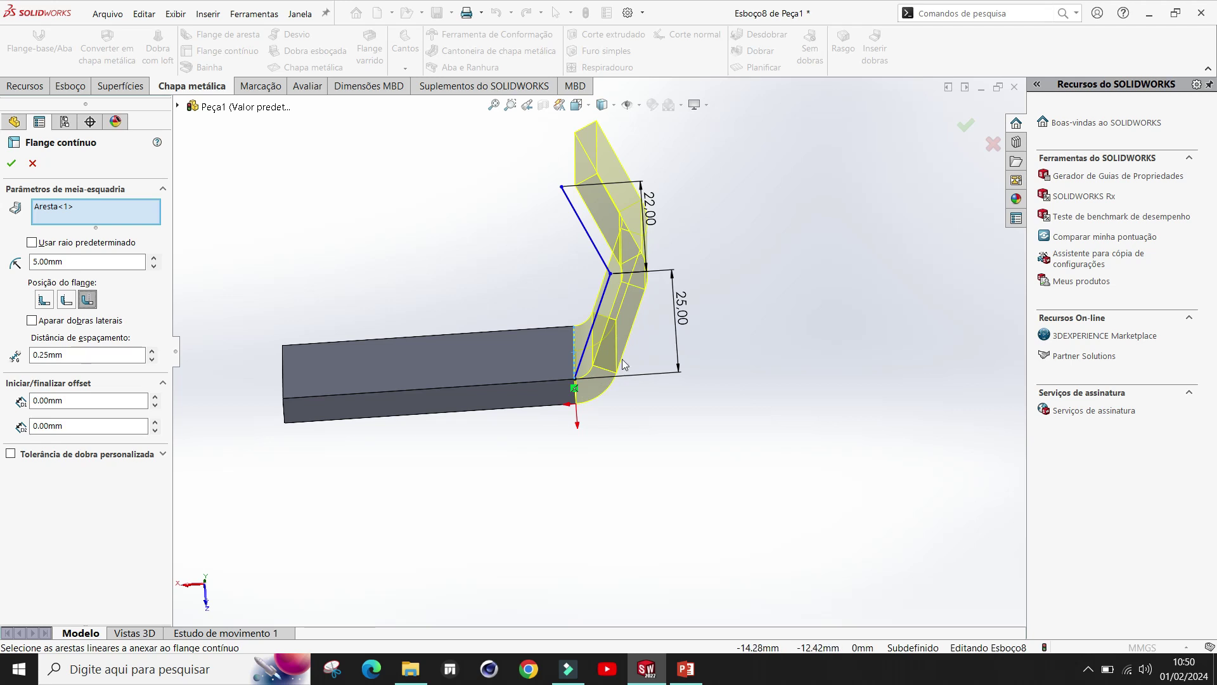
pyautogui.click(48, 304)
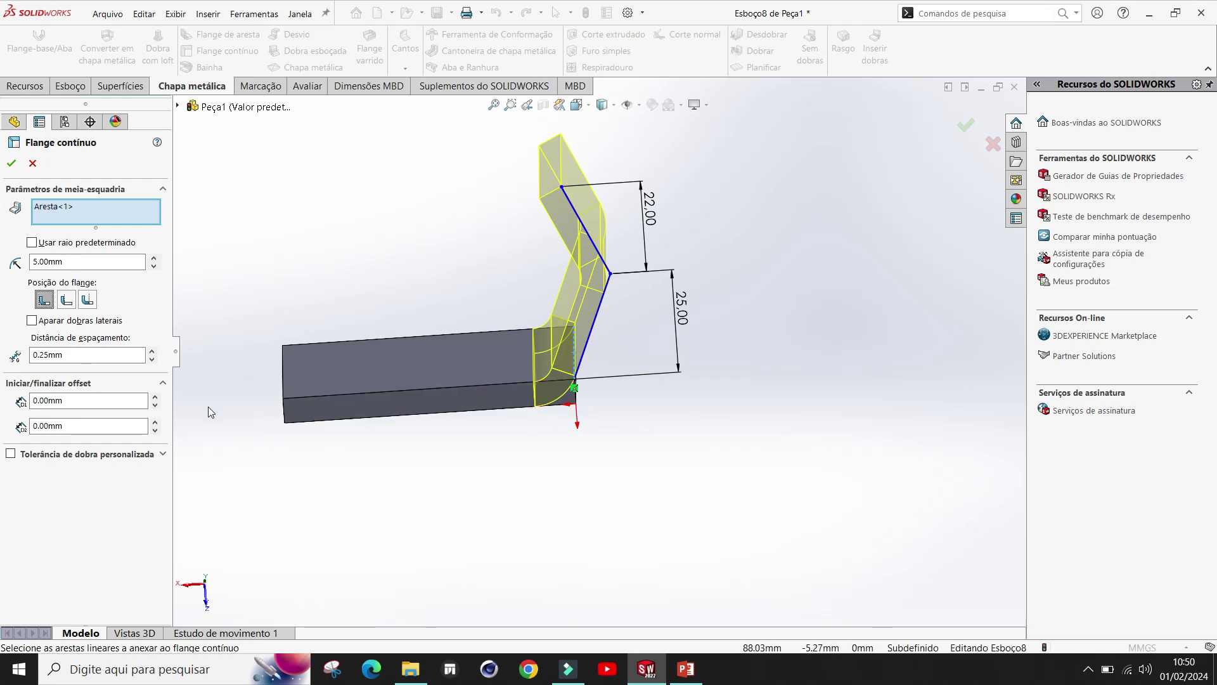
pyautogui.click(67, 300)
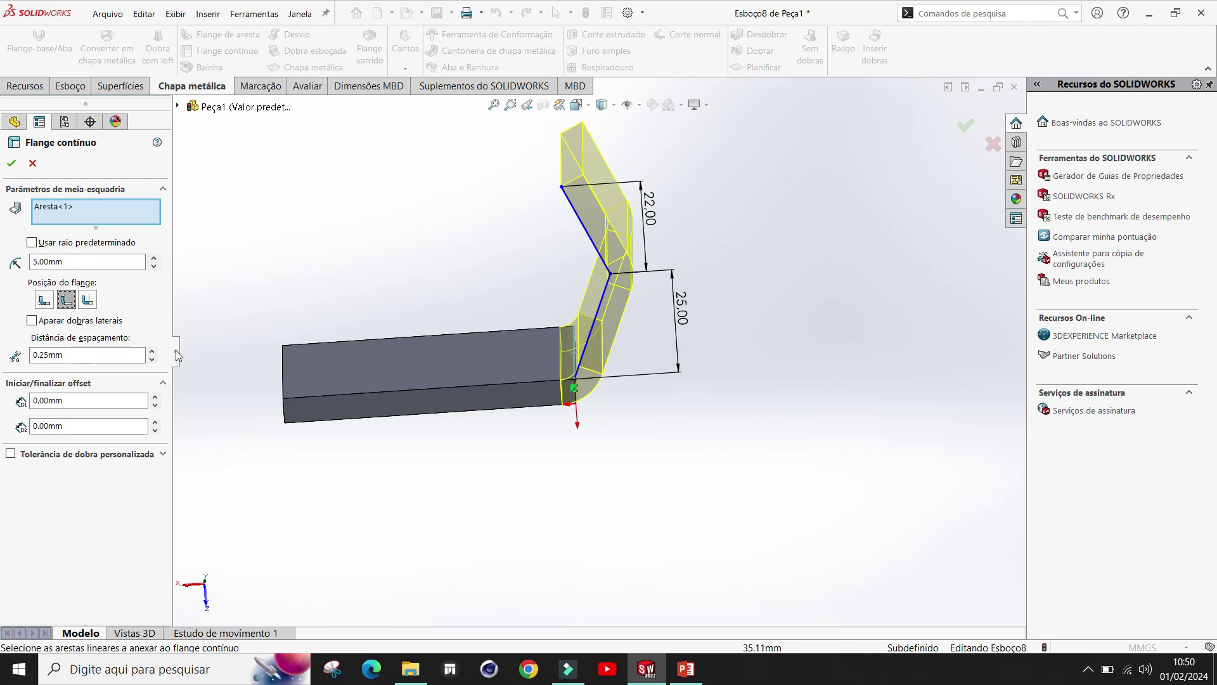
pyautogui.click(89, 301)
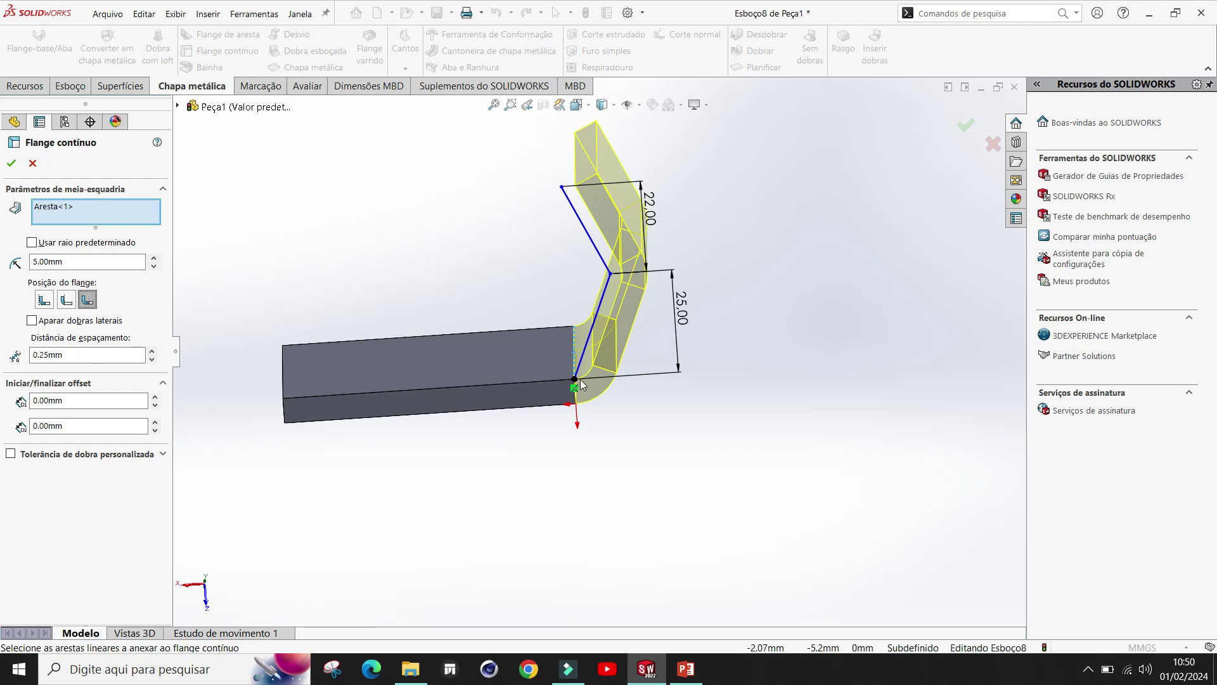
pyautogui.click(65, 299)
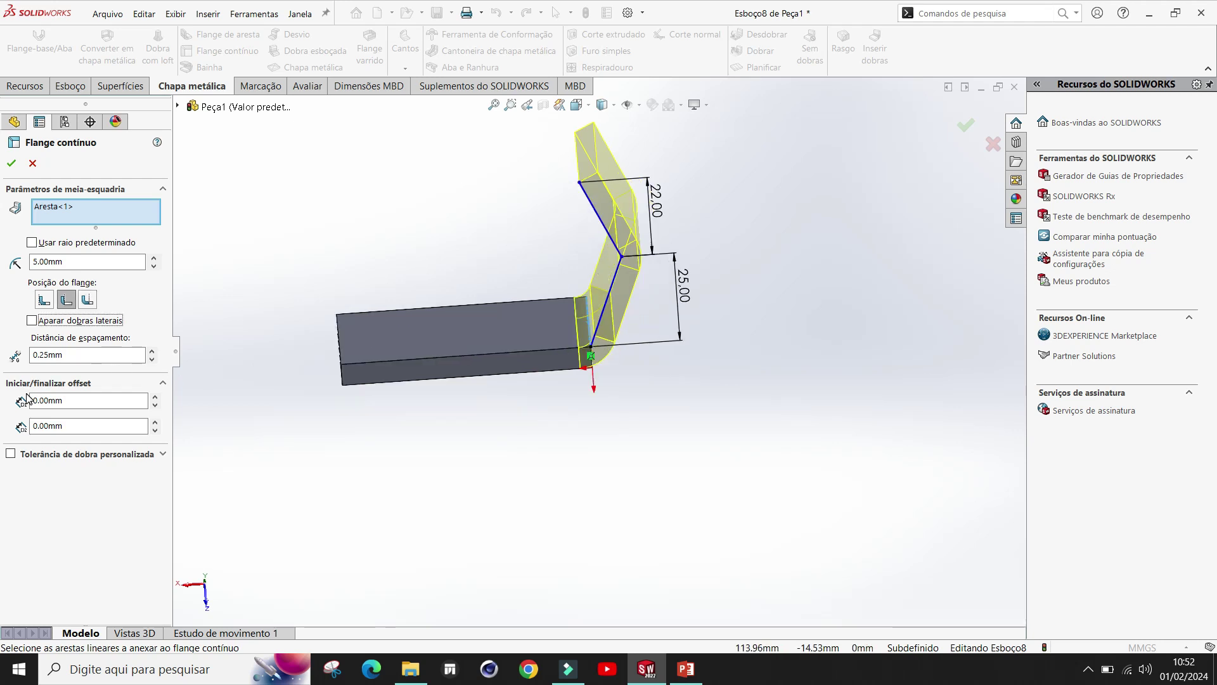
# Try a 10 mm start offset on the miter flange and return it to 0 mm
pyautogui.click(155, 398)
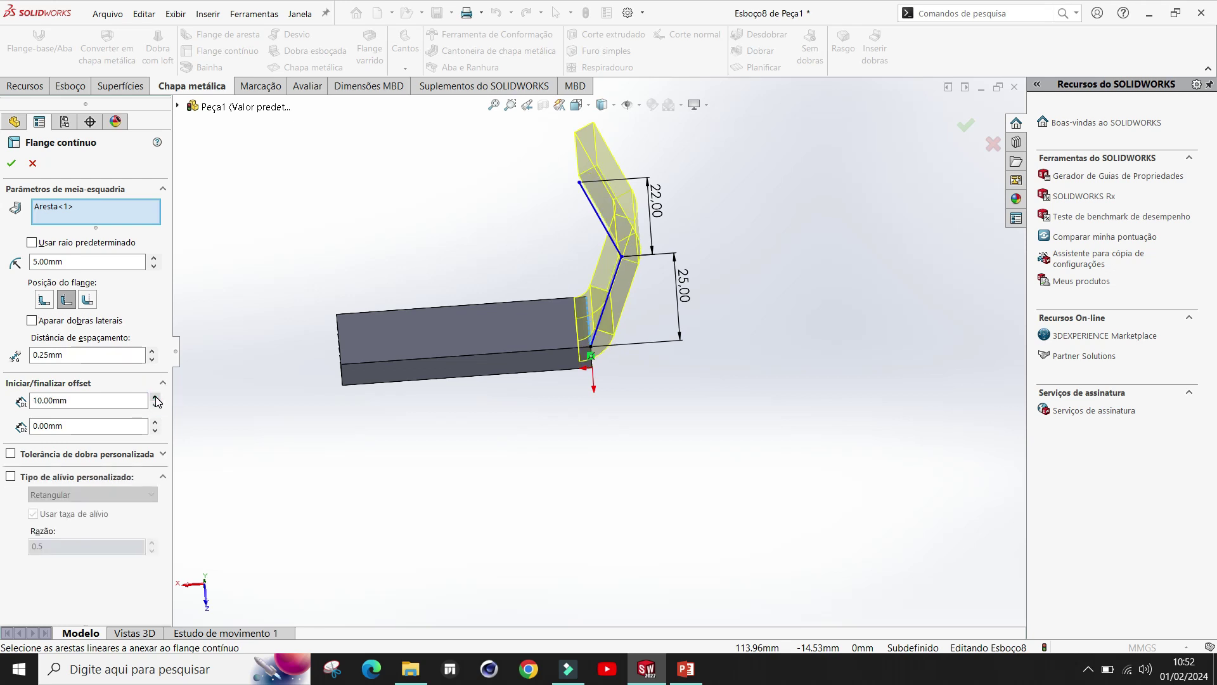
pyautogui.click(155, 406)
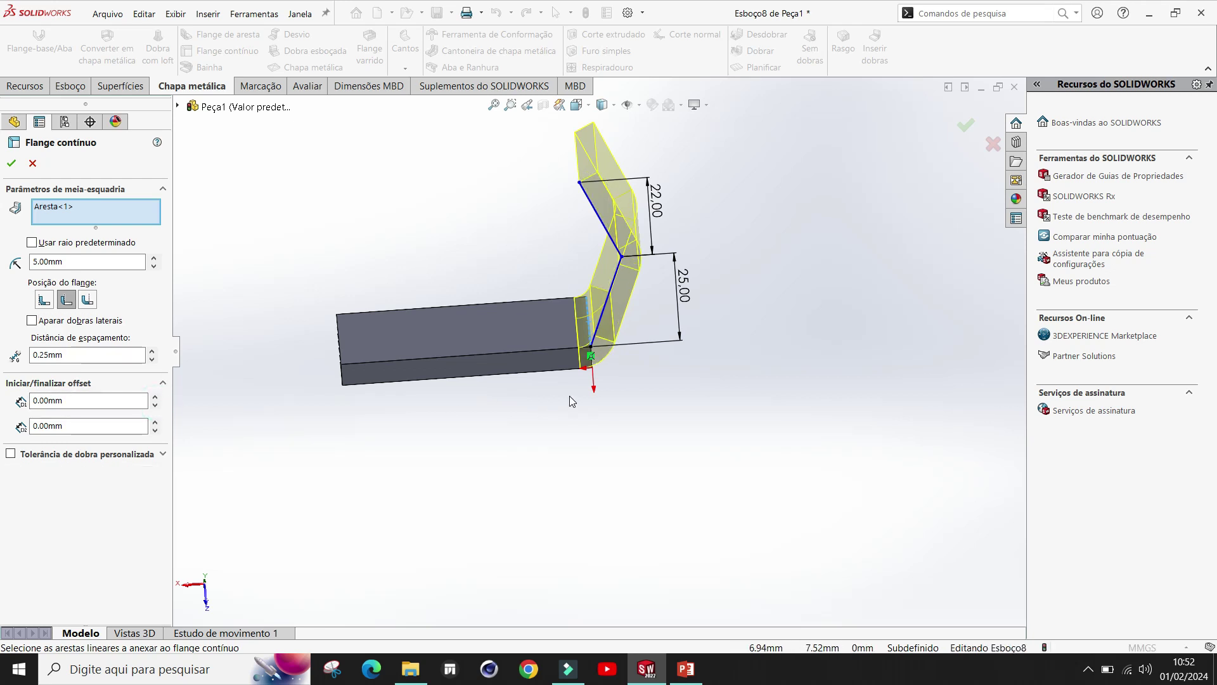
pyautogui.moveTo(583, 403); pyautogui.dragTo(666, 465, button='middle')
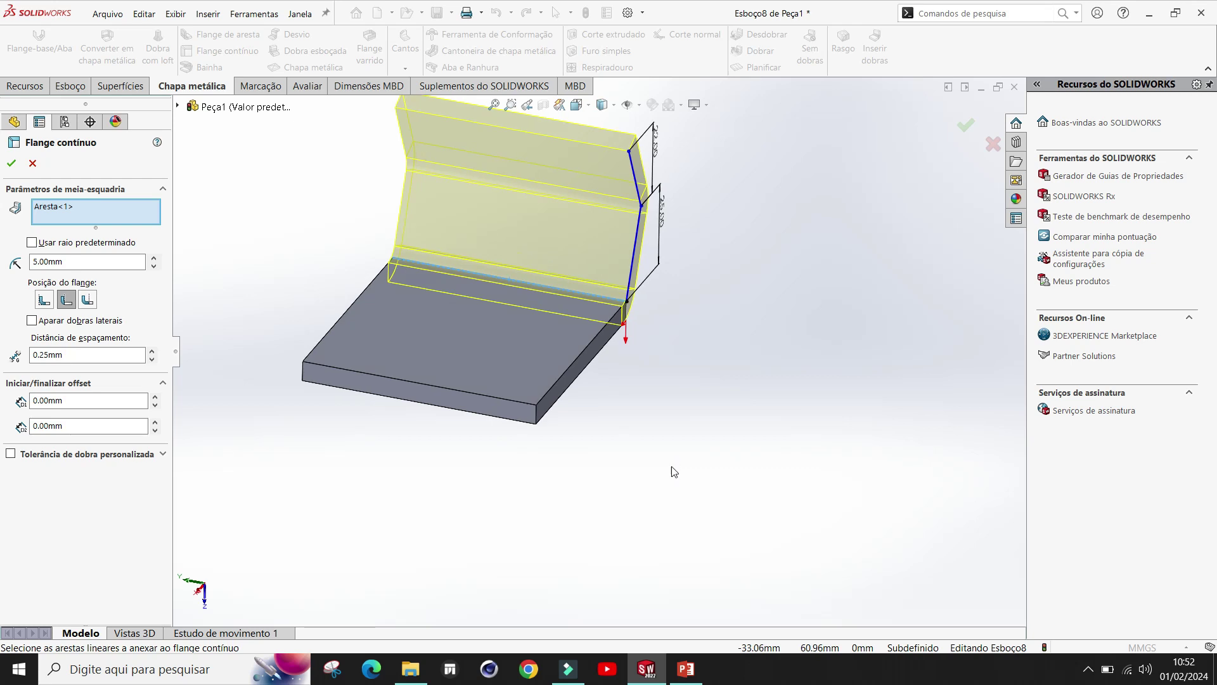
pyautogui.scroll(1, 643, 379)
pyautogui.scroll(-2, 587, 257)
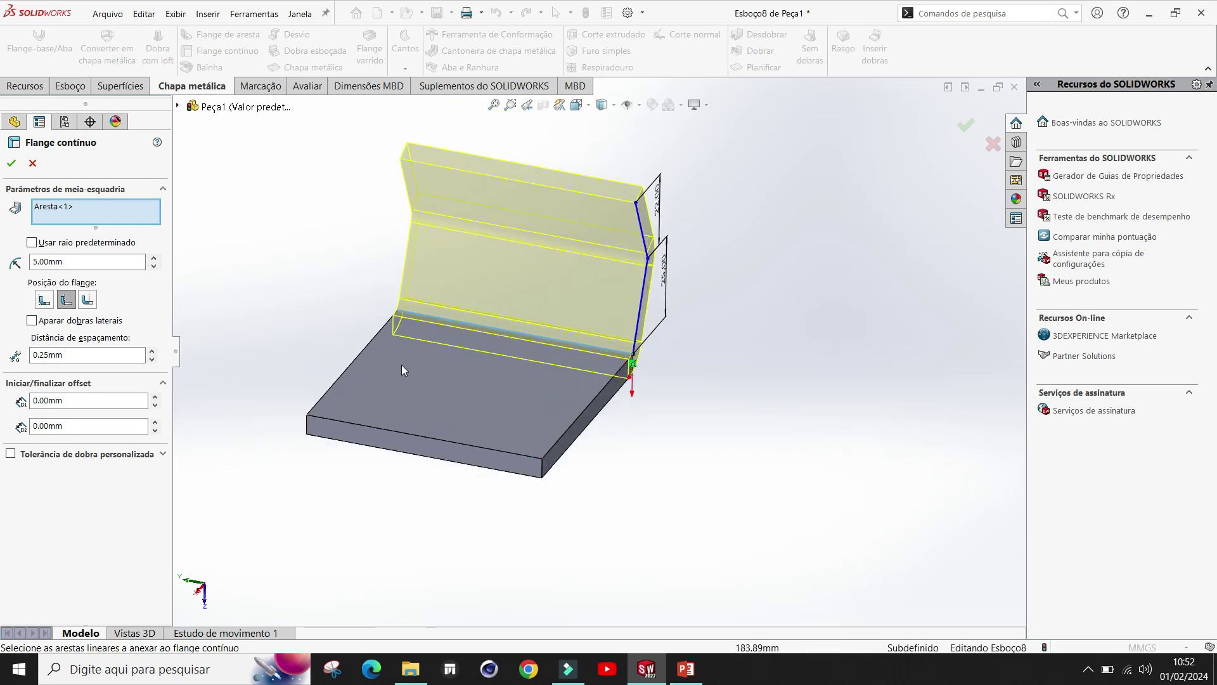
# Try start and end offsets of 20 mm each to shorten the miter flange from both ends
pyautogui.click(154, 398)
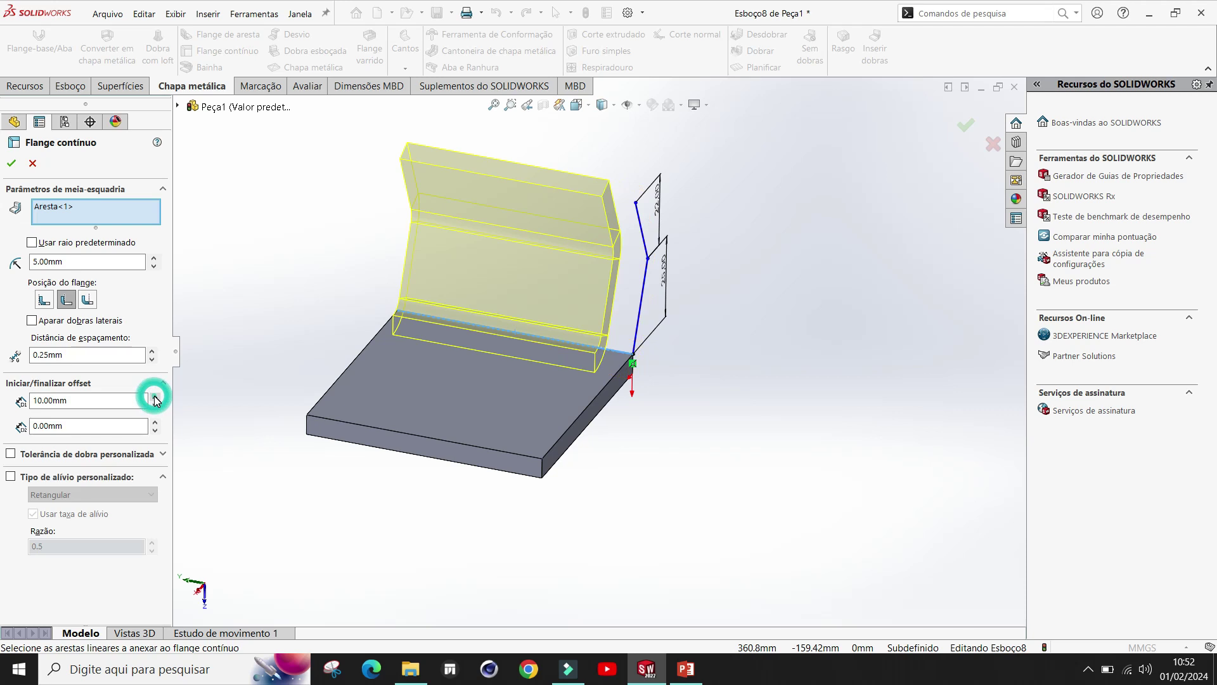
pyautogui.click(155, 398)
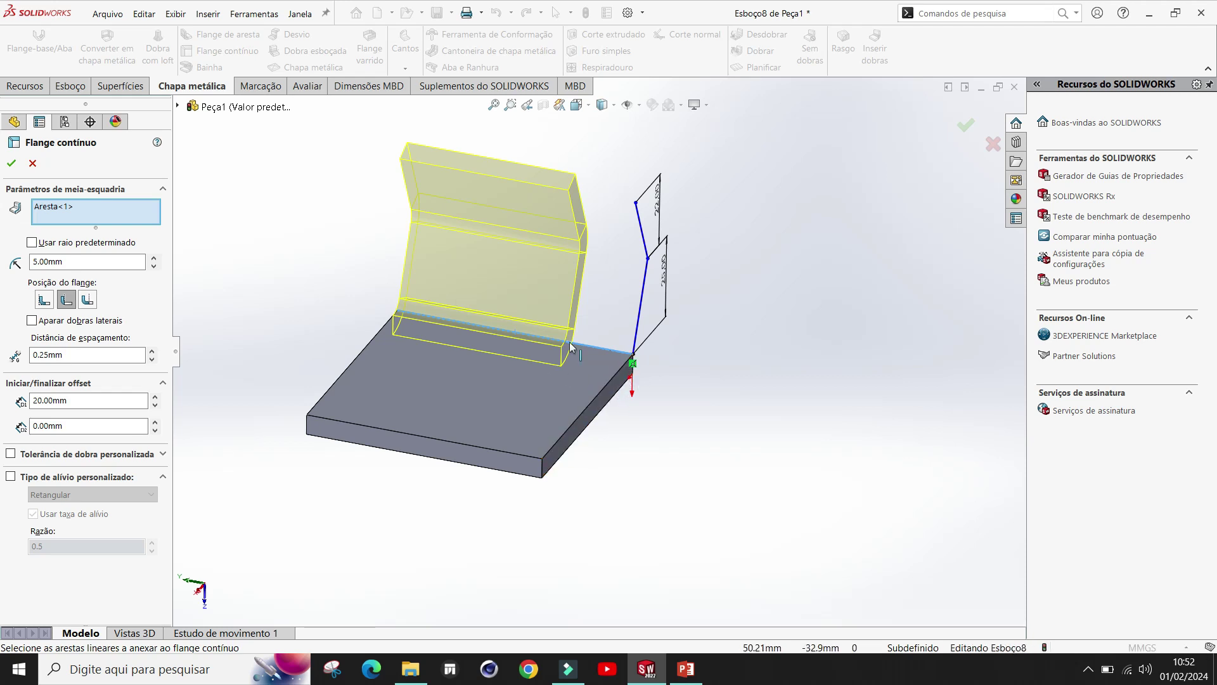
pyautogui.click(155, 422)
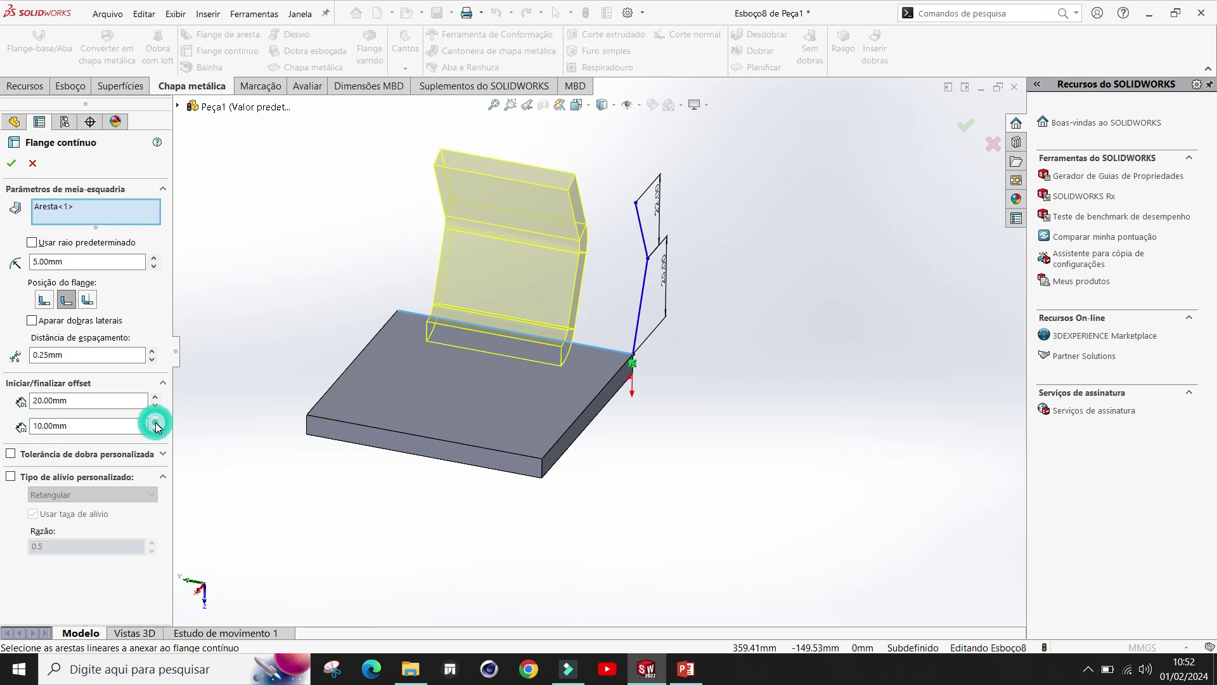
pyautogui.click(155, 422)
pyautogui.moveTo(705, 431)
pyautogui.mouseDown(button='middle')
pyautogui.moveTo(622, 435)
pyautogui.moveTo(715, 443)
pyautogui.mouseUp(button='middle')
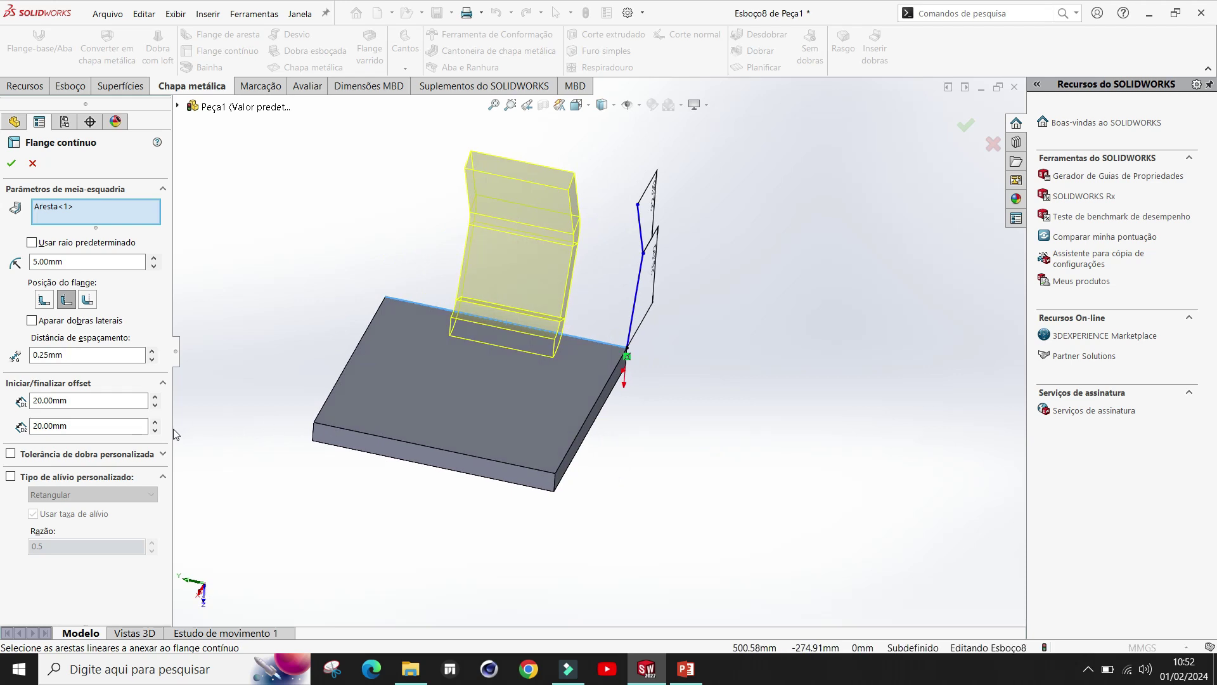
# Reset the start and end offsets to 0 mm and accept the miter flange
pyautogui.click(154, 430)
pyautogui.click(155, 430)
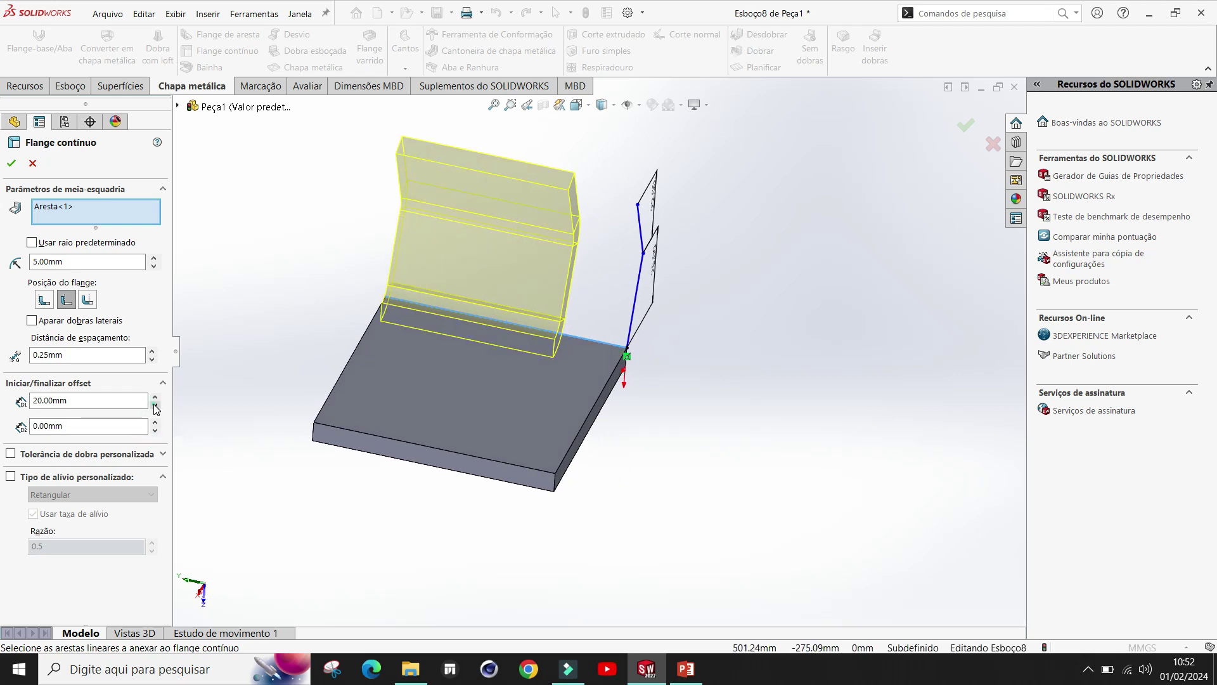
pyautogui.click(155, 408)
pyautogui.click(156, 408)
pyautogui.moveTo(733, 339); pyautogui.dragTo(687, 362, button='middle')
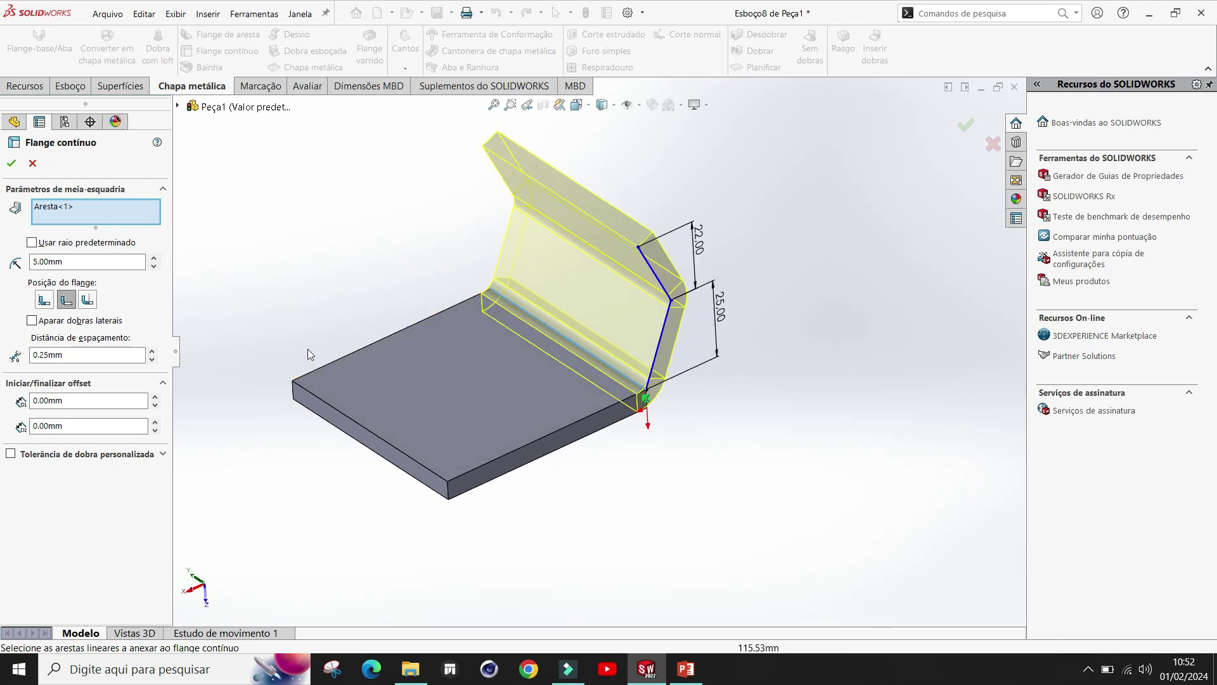
pyautogui.click(10, 165)
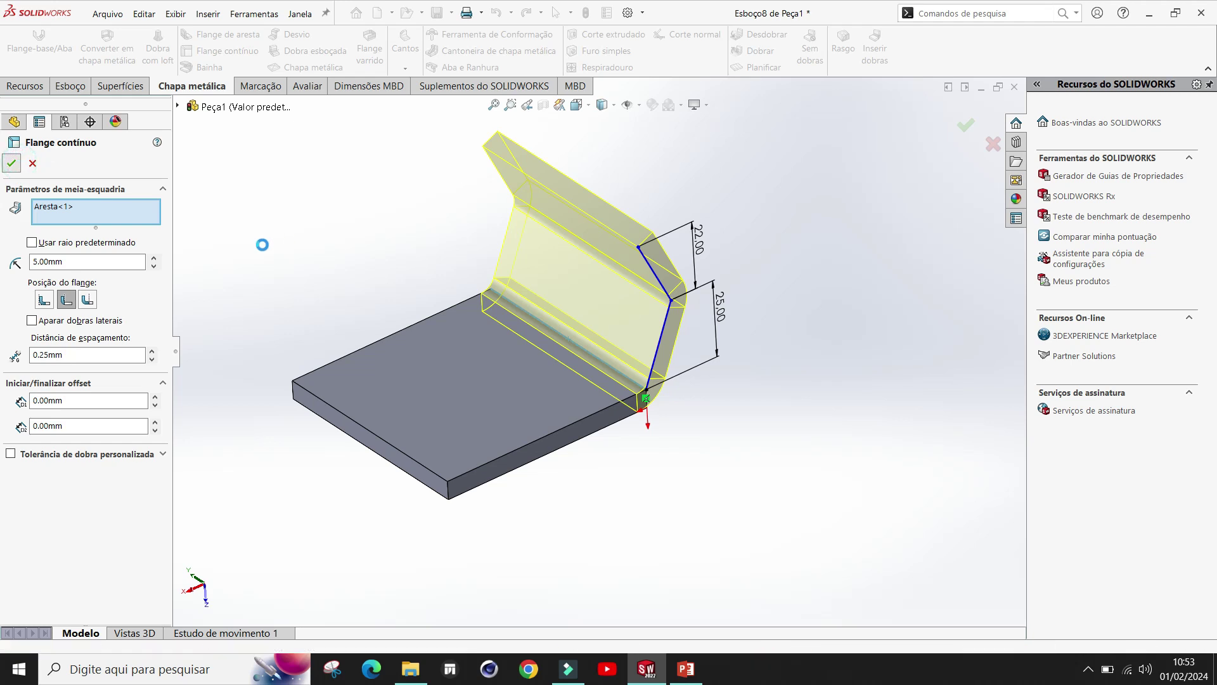
# Edit the miter flange feature and add the plate's three remaining upper edges to its edge selection
pyautogui.scroll(3, 556, 347)
pyautogui.moveTo(707, 354)
pyautogui.mouseDown(button='middle')
pyautogui.moveTo(643, 338)
pyautogui.moveTo(697, 363)
pyautogui.mouseUp(button='middle')
pyautogui.click(697, 363)
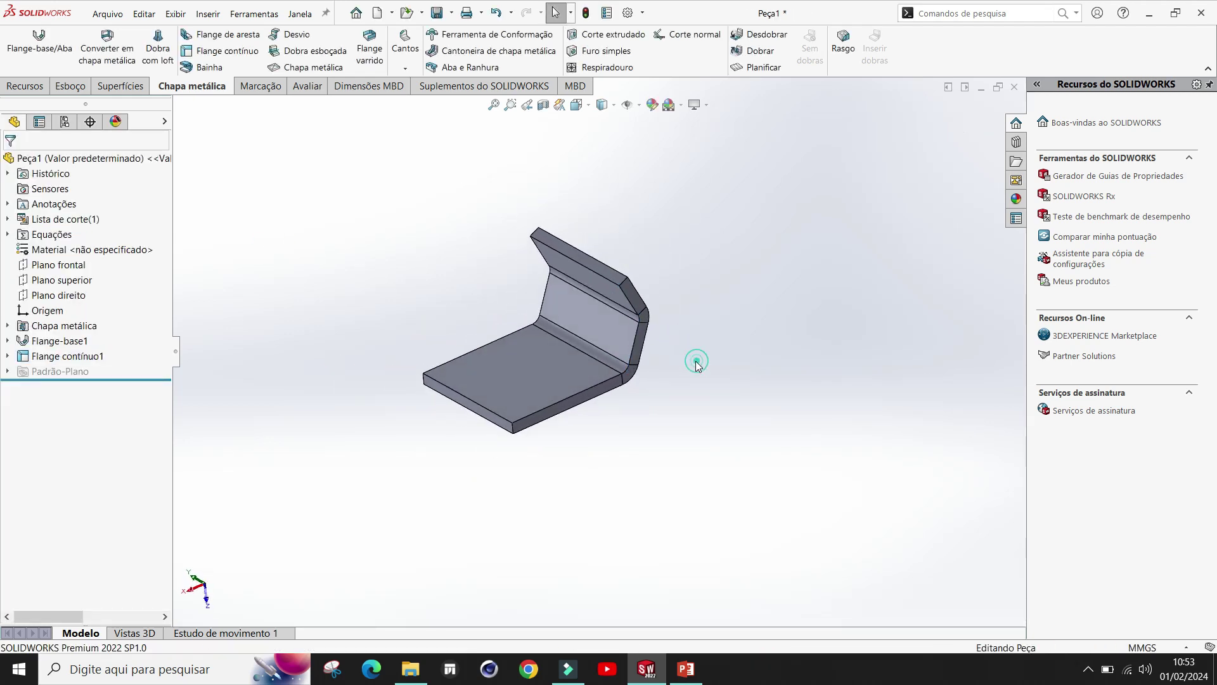
pyautogui.scroll(-2, 650, 351)
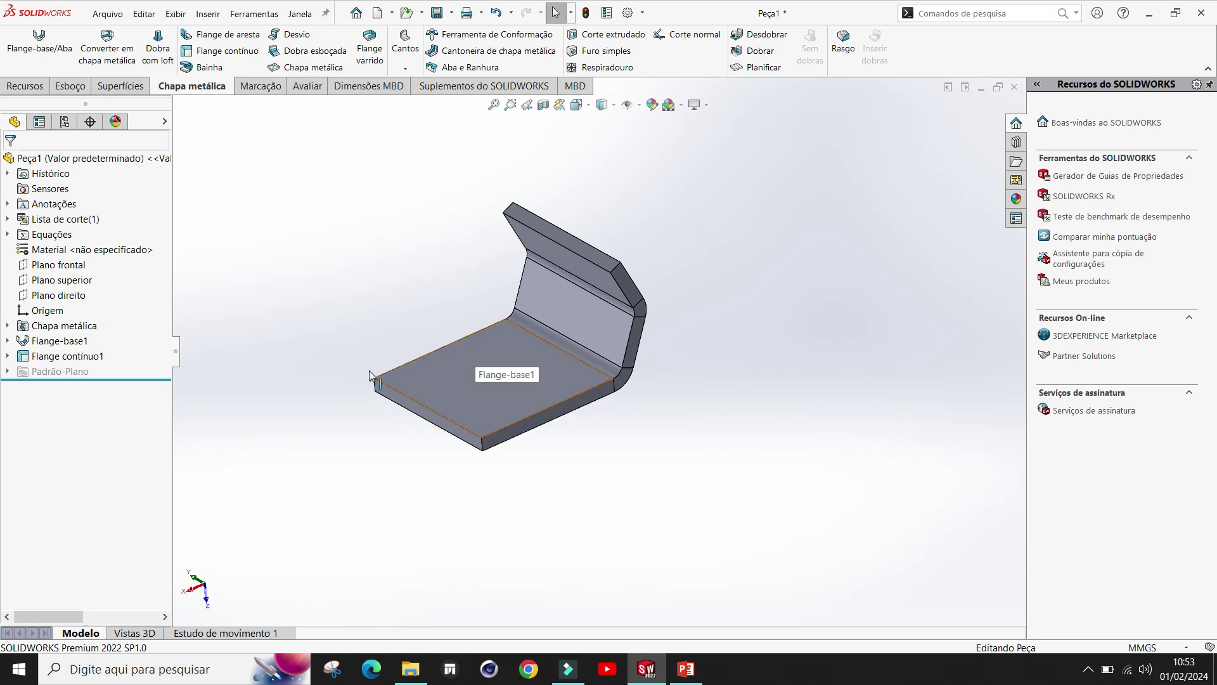
pyautogui.rightClick(65, 357)
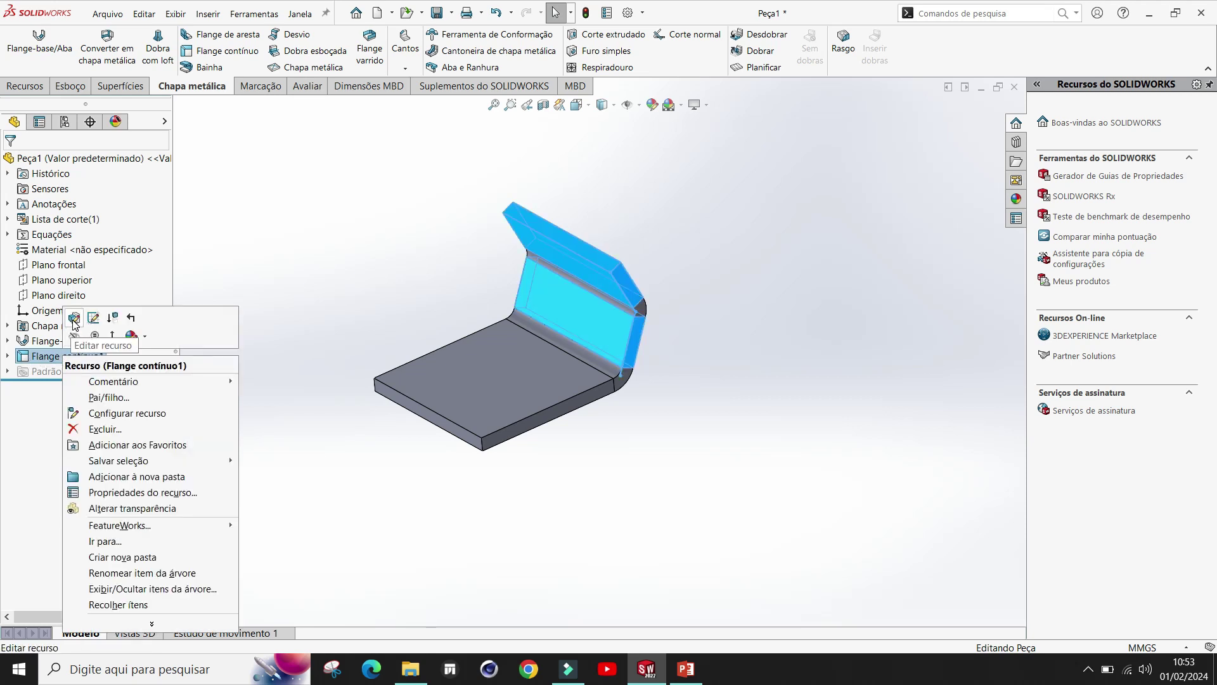
pyautogui.click(75, 318)
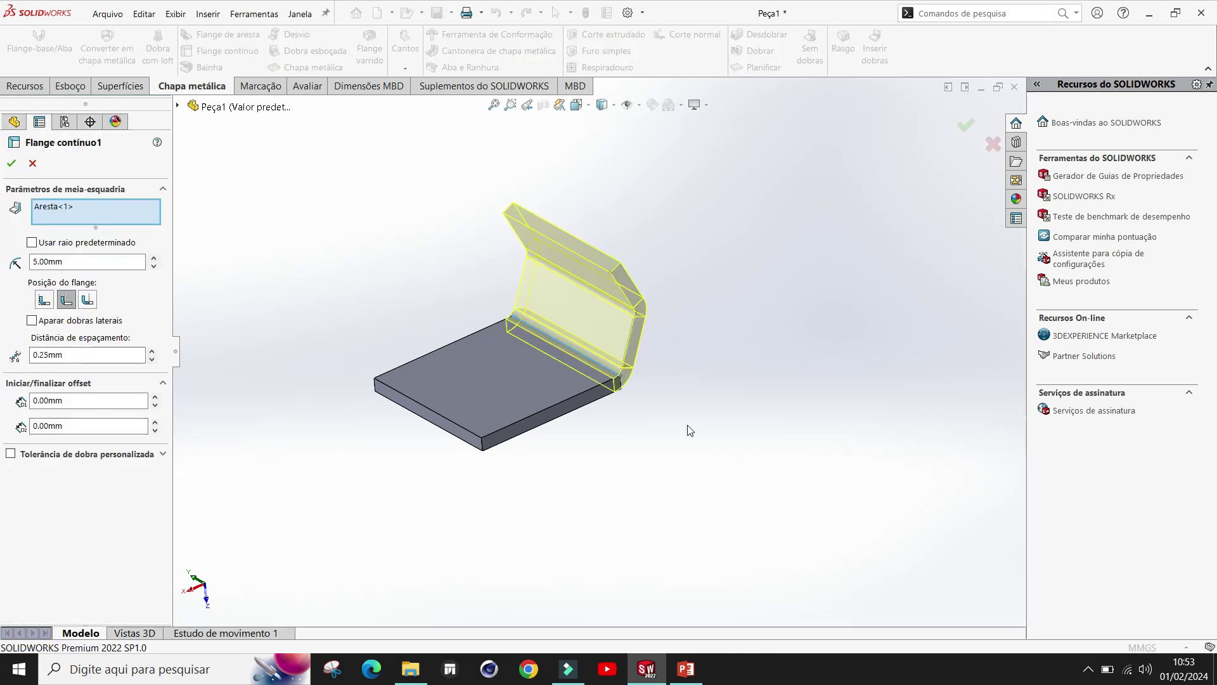
pyautogui.scroll(-2, 652, 417)
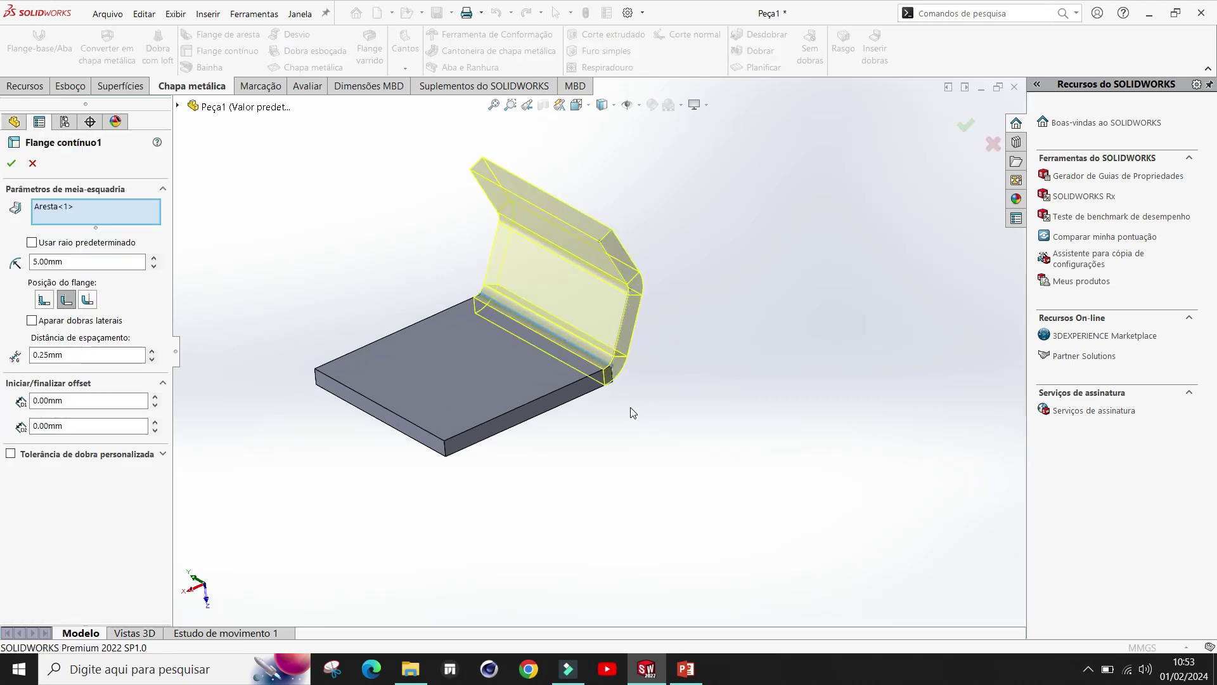
pyautogui.moveTo(409, 291); pyautogui.dragTo(423, 295, button='middle')
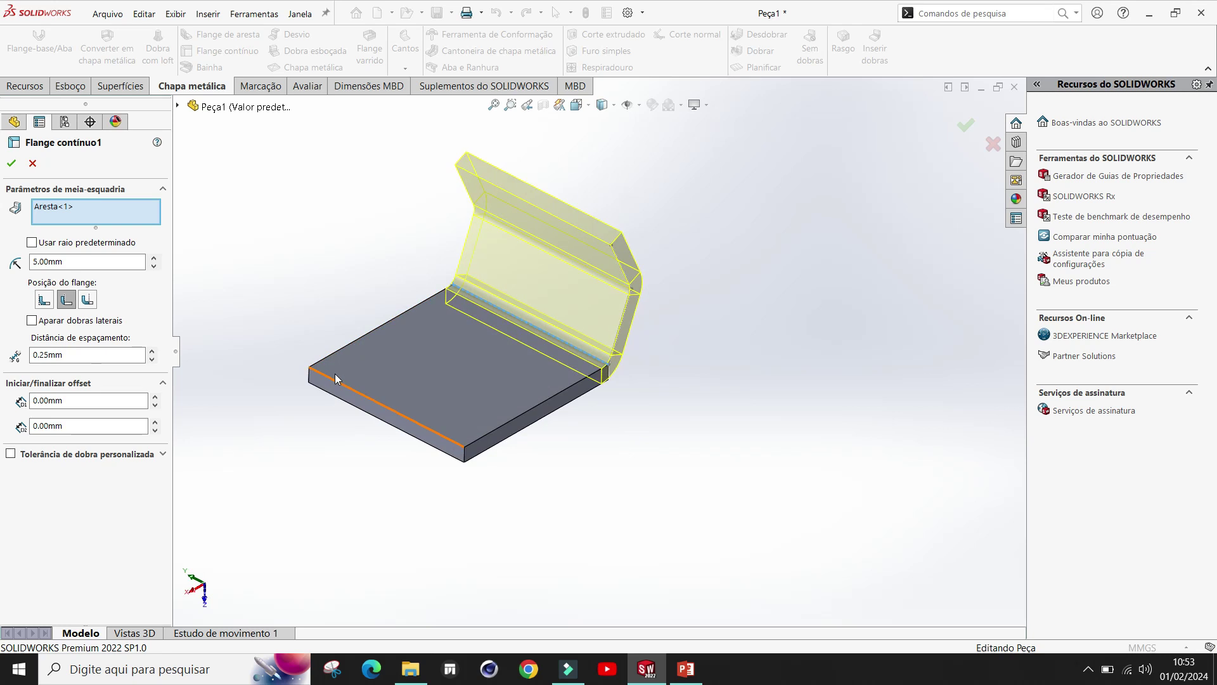
pyautogui.press('Right')
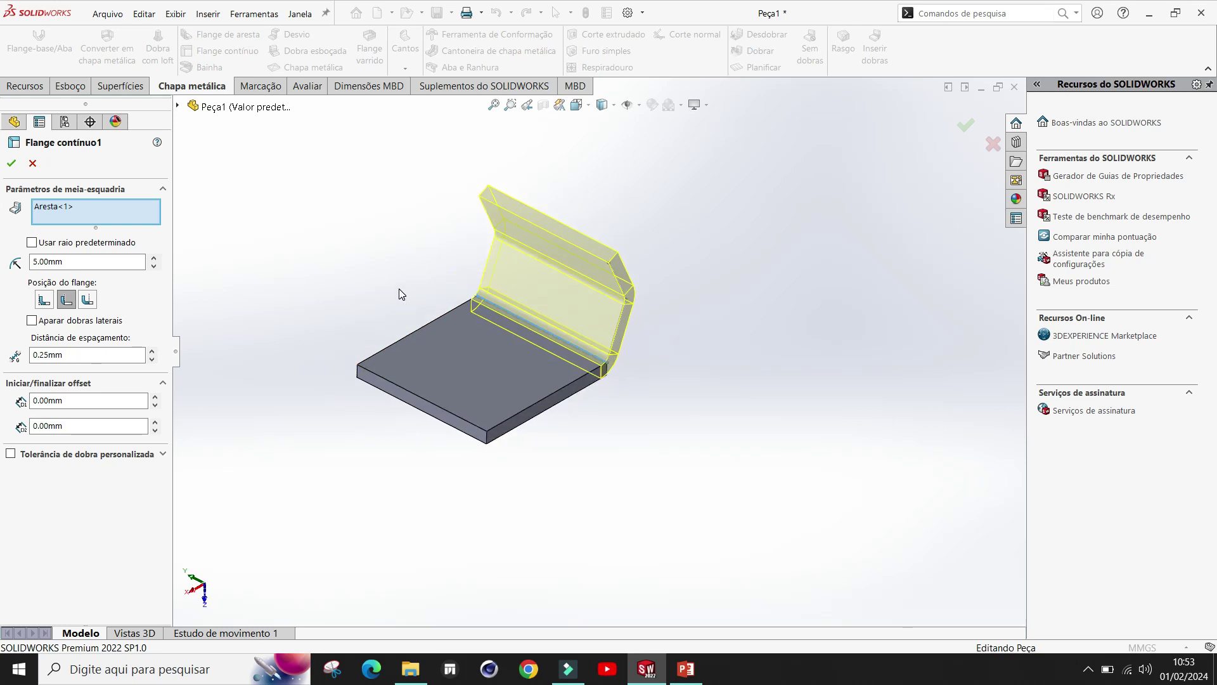
pyautogui.scroll(-2, 623, 325)
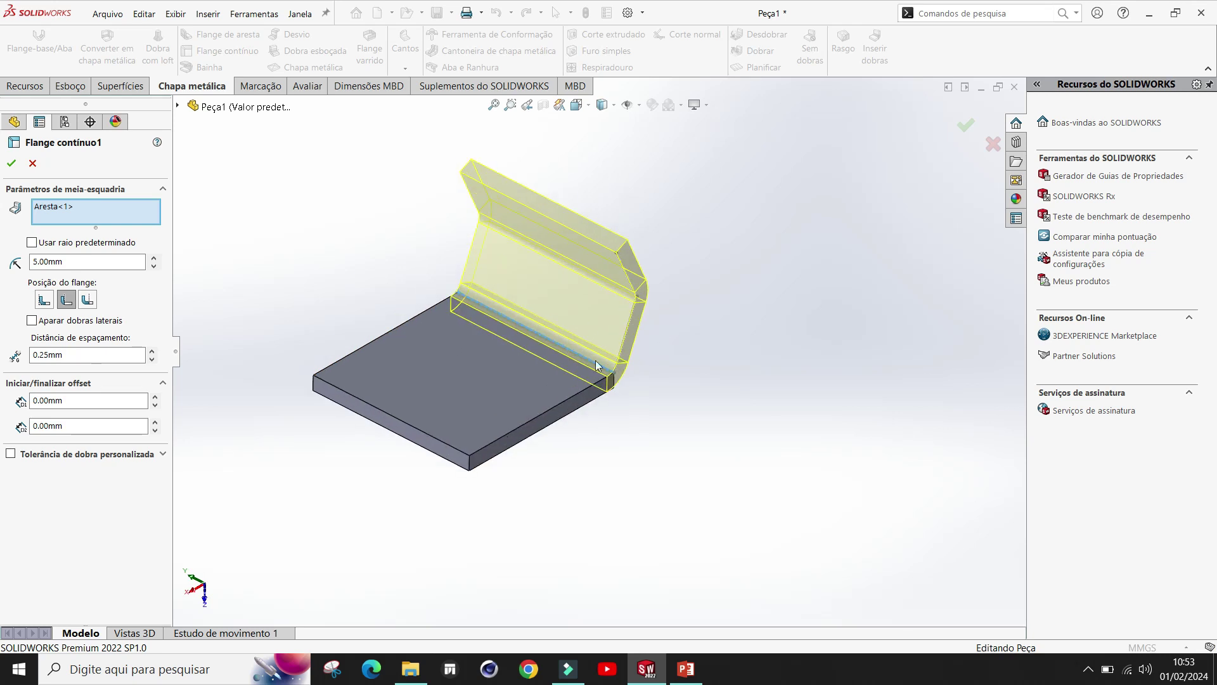
pyautogui.click(417, 317)
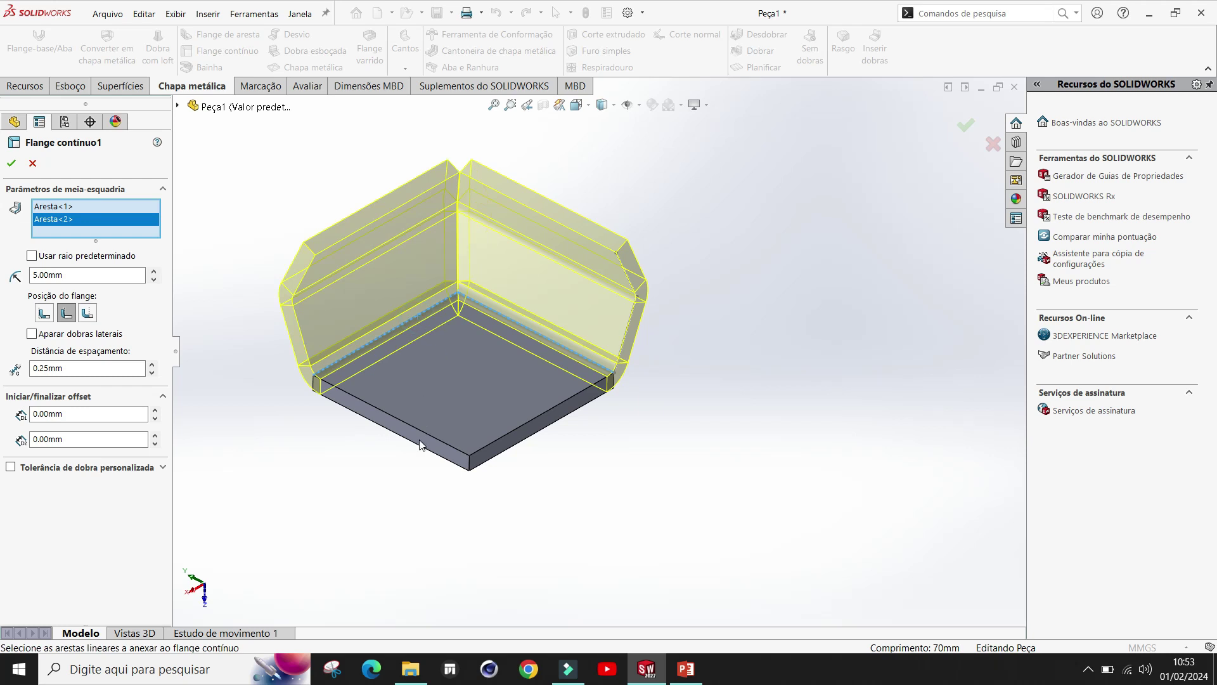
pyautogui.click(365, 407)
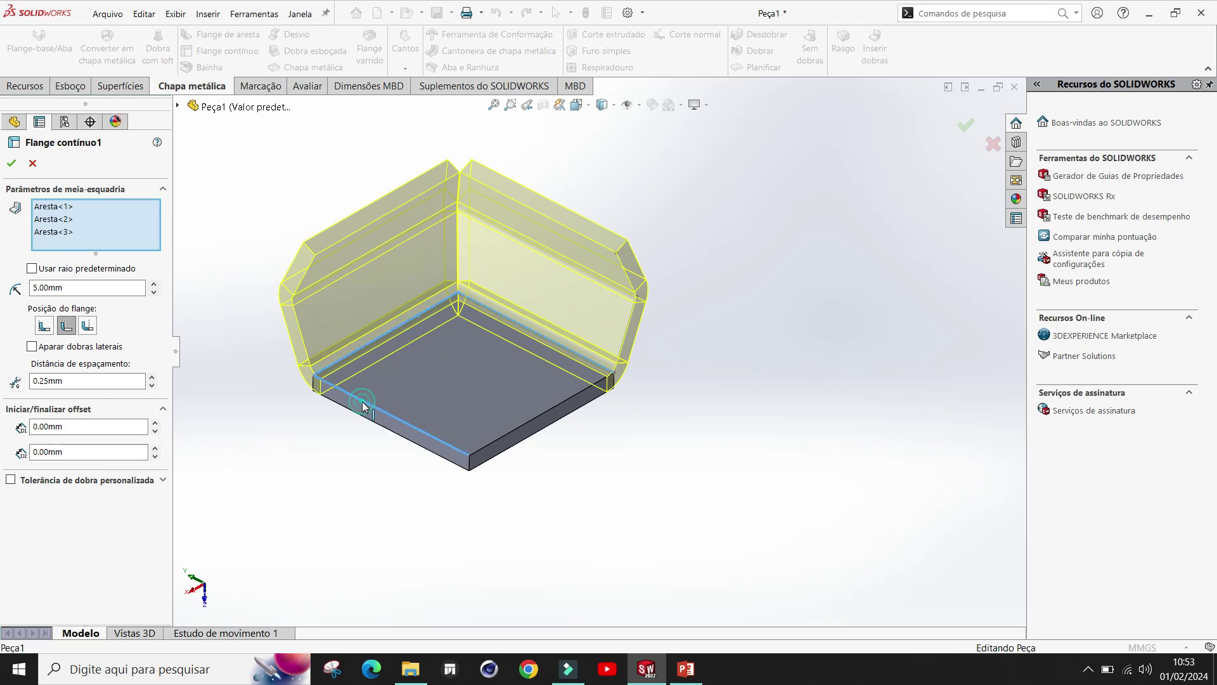
pyautogui.click(540, 423)
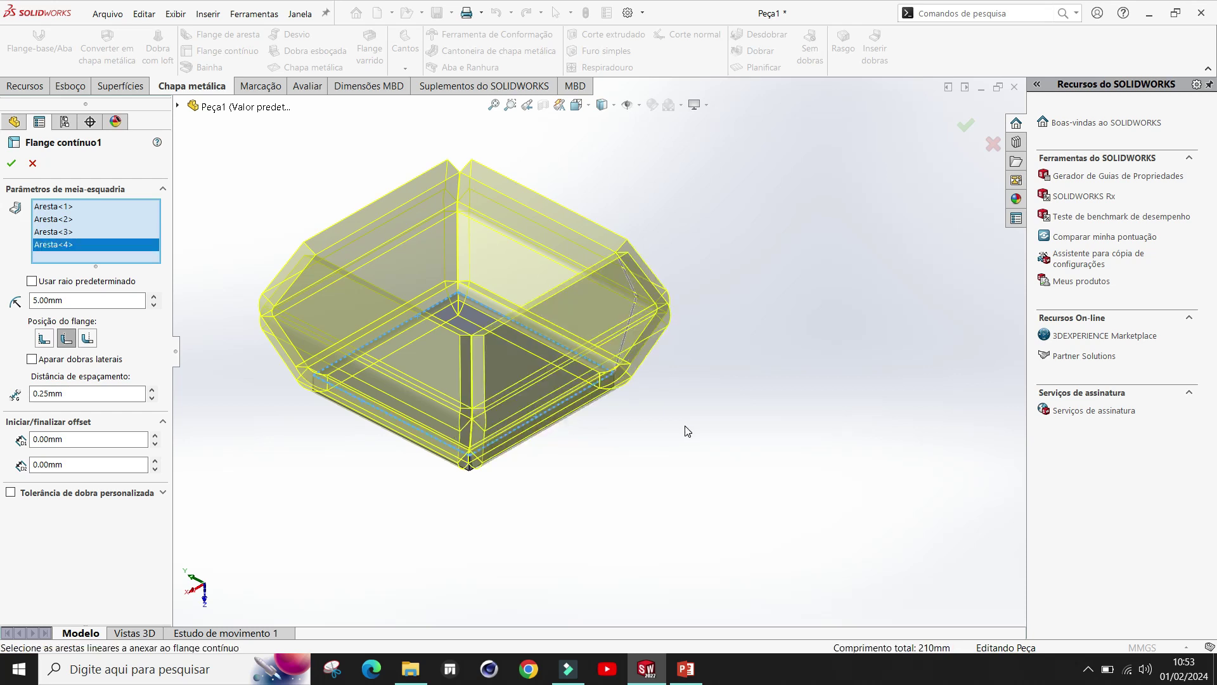
# Examine the mitered corners of the four-edge flange preview from several angles
pyautogui.scroll(2, 676, 404)
pyautogui.moveTo(582, 208); pyautogui.dragTo(465, 248, button='middle')
pyautogui.moveTo(546, 201); pyautogui.dragTo(574, 363, button='middle')
pyautogui.scroll(-4, 596, 406)
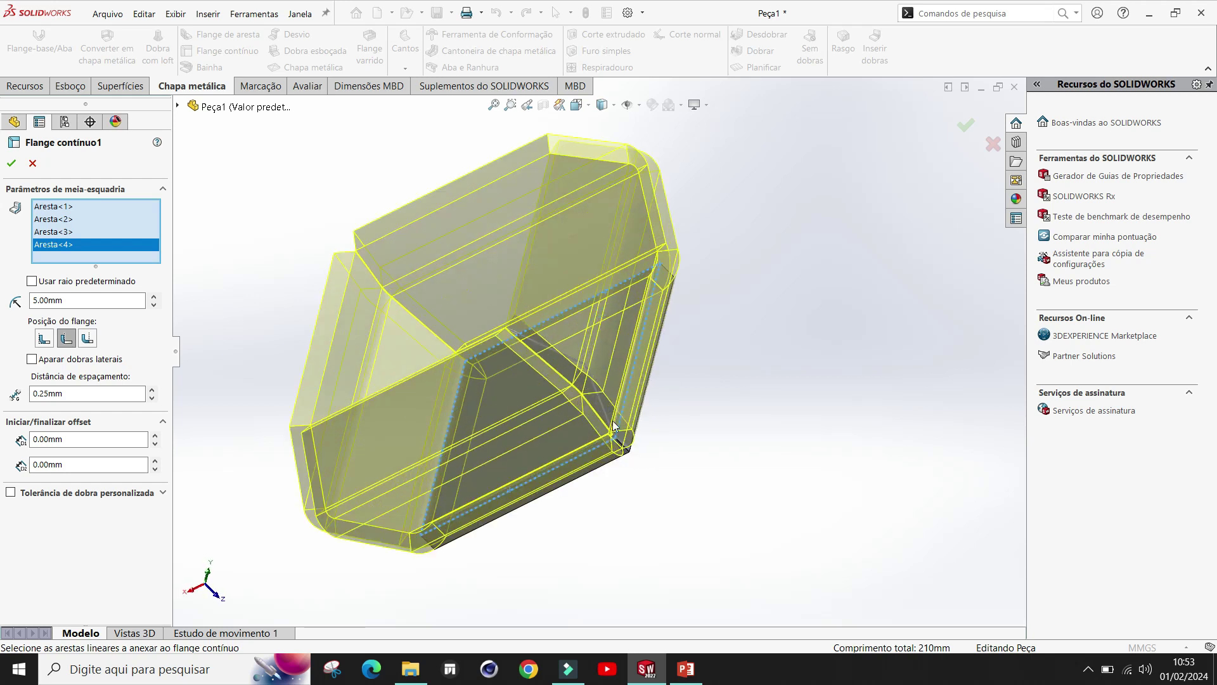
pyautogui.scroll(5, 663, 383)
pyautogui.moveTo(668, 394); pyautogui.dragTo(488, 461, button='middle')
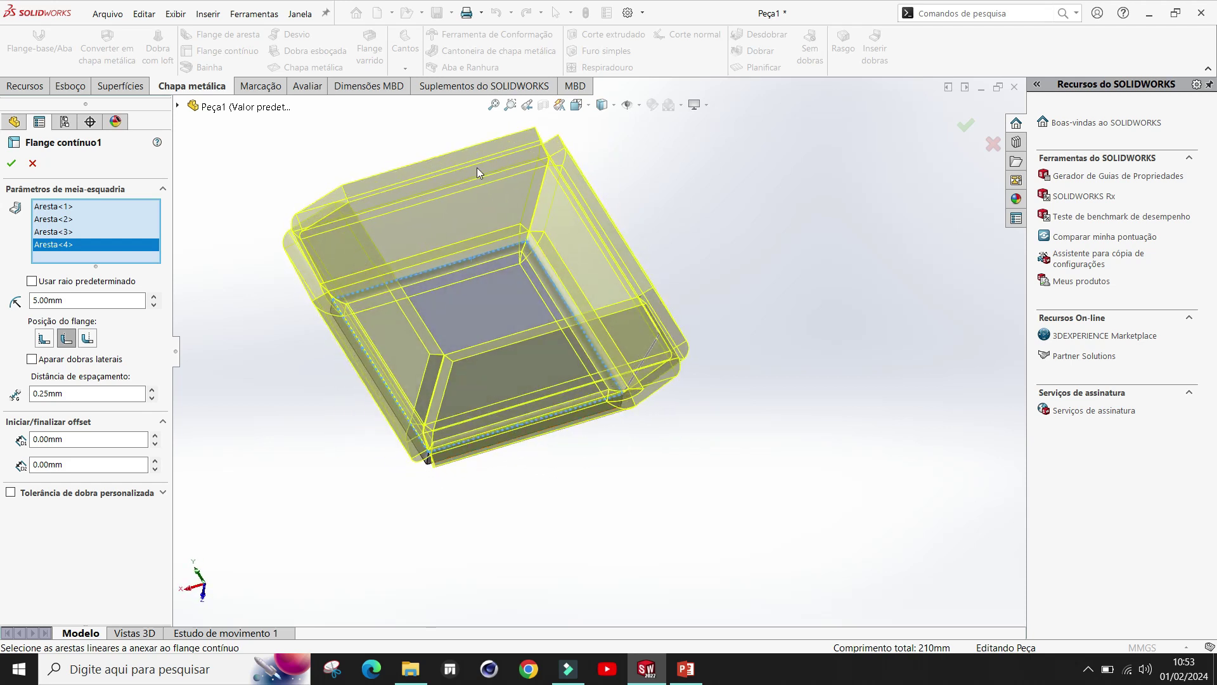
pyautogui.moveTo(539, 485); pyautogui.dragTo(558, 460, button='middle')
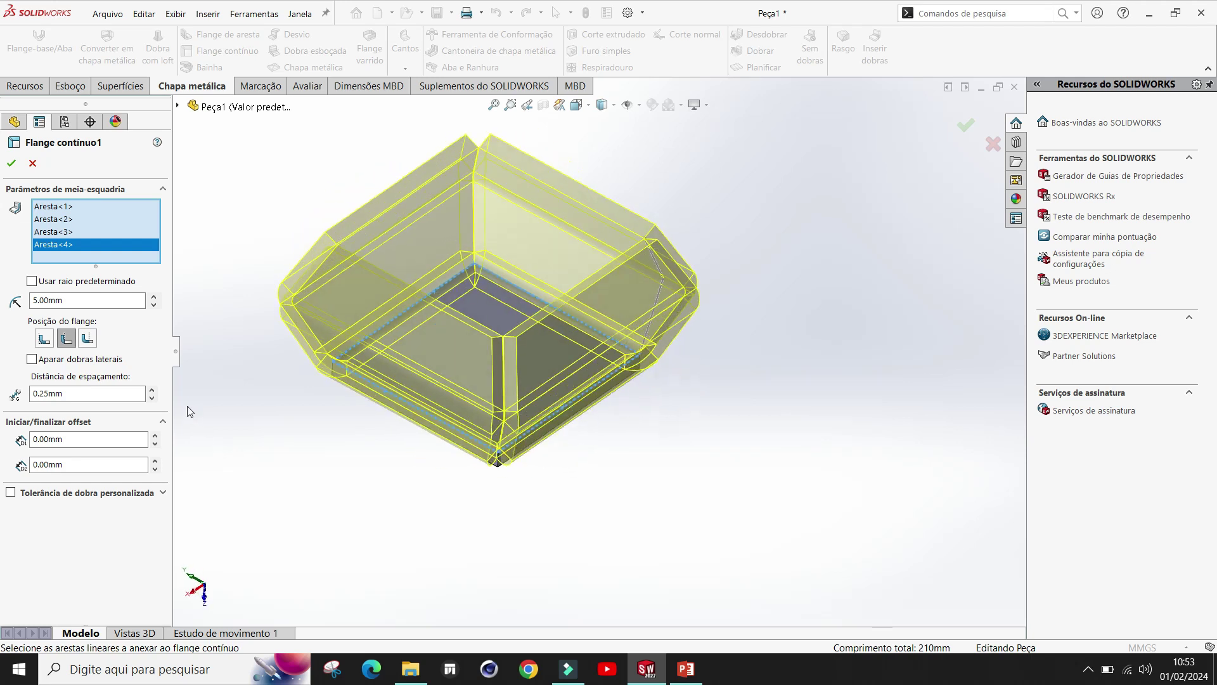
# Try a gap distance of 1.25 mm at the mitered corners and return it to 0.25 mm
pyautogui.click(152, 390)
pyautogui.click(152, 390)
pyautogui.click(151, 399)
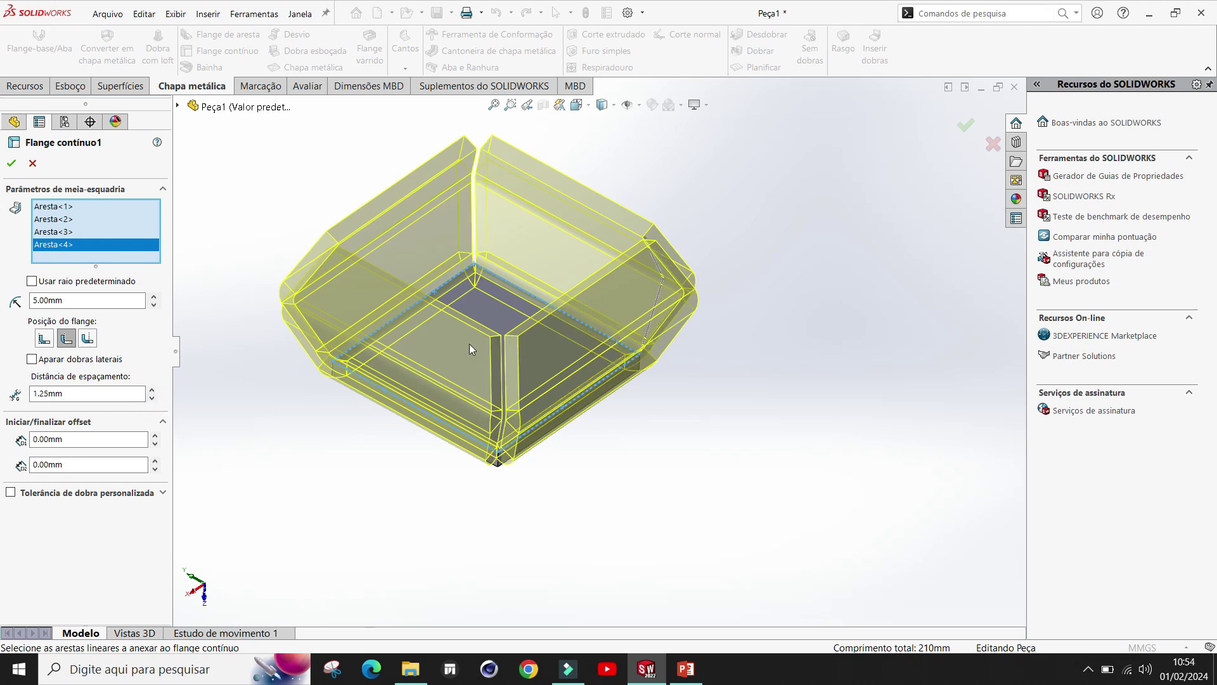
pyautogui.click(152, 398)
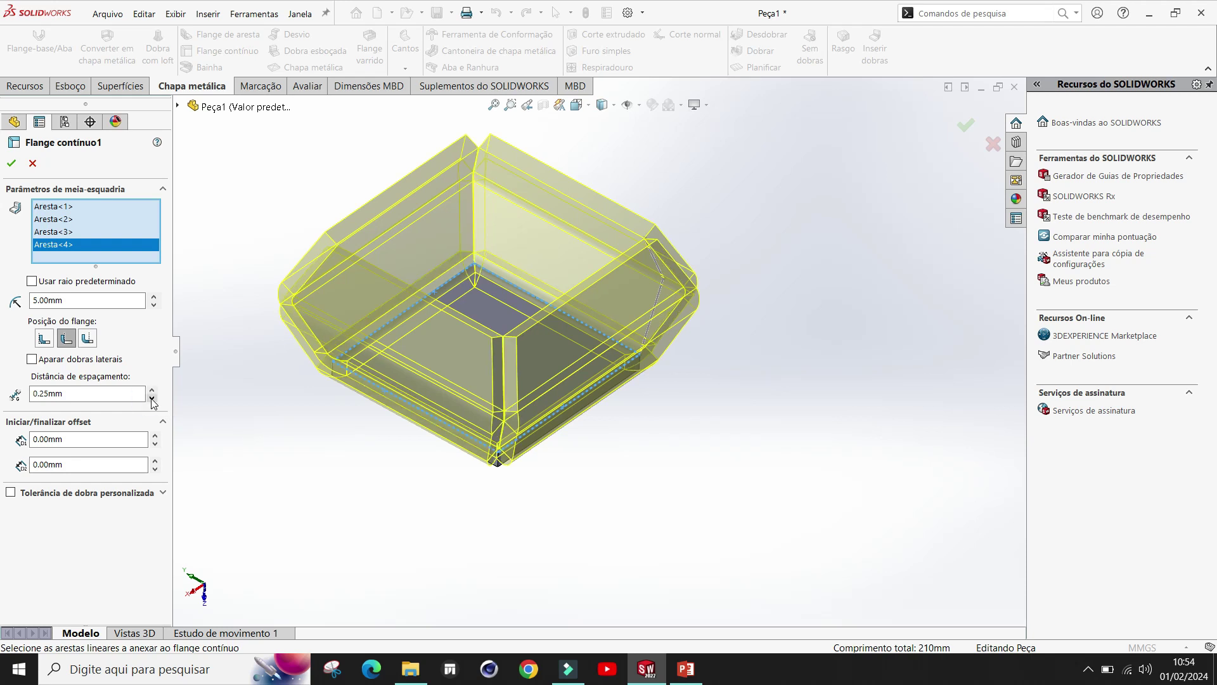
pyautogui.scroll(-2, 514, 204)
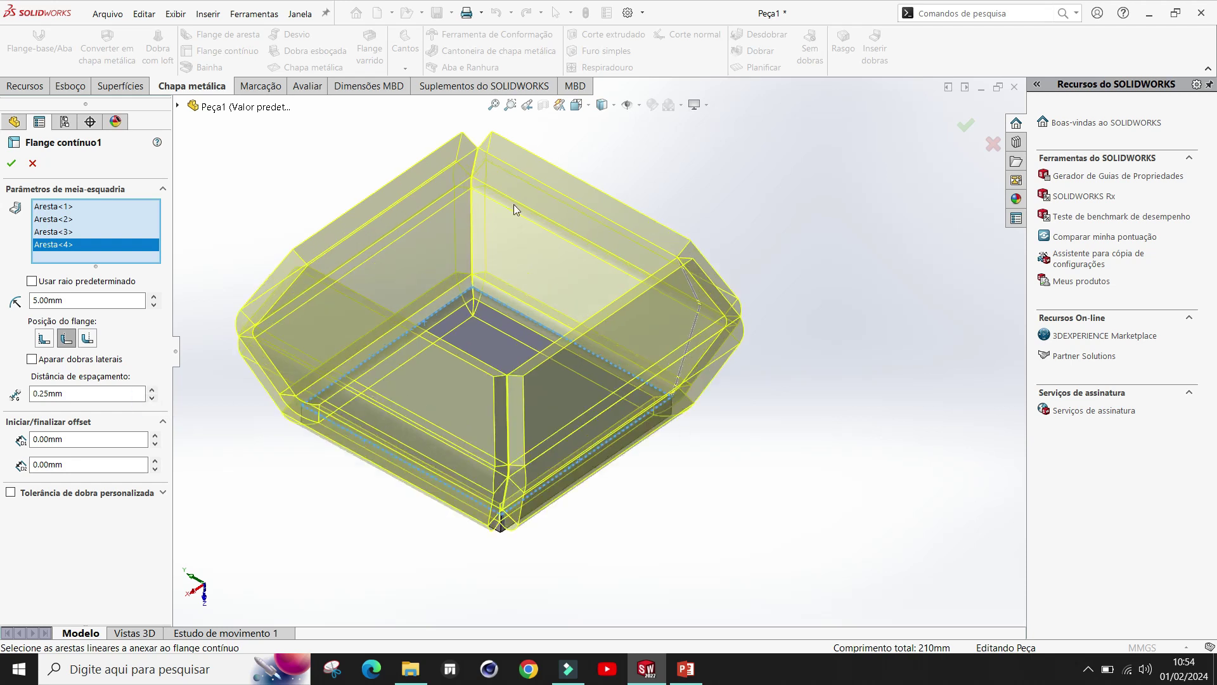
pyautogui.moveTo(331, 475)
pyautogui.mouseDown(button='middle')
pyautogui.moveTo(302, 513)
pyautogui.moveTo(324, 473)
pyautogui.mouseUp(button='middle')
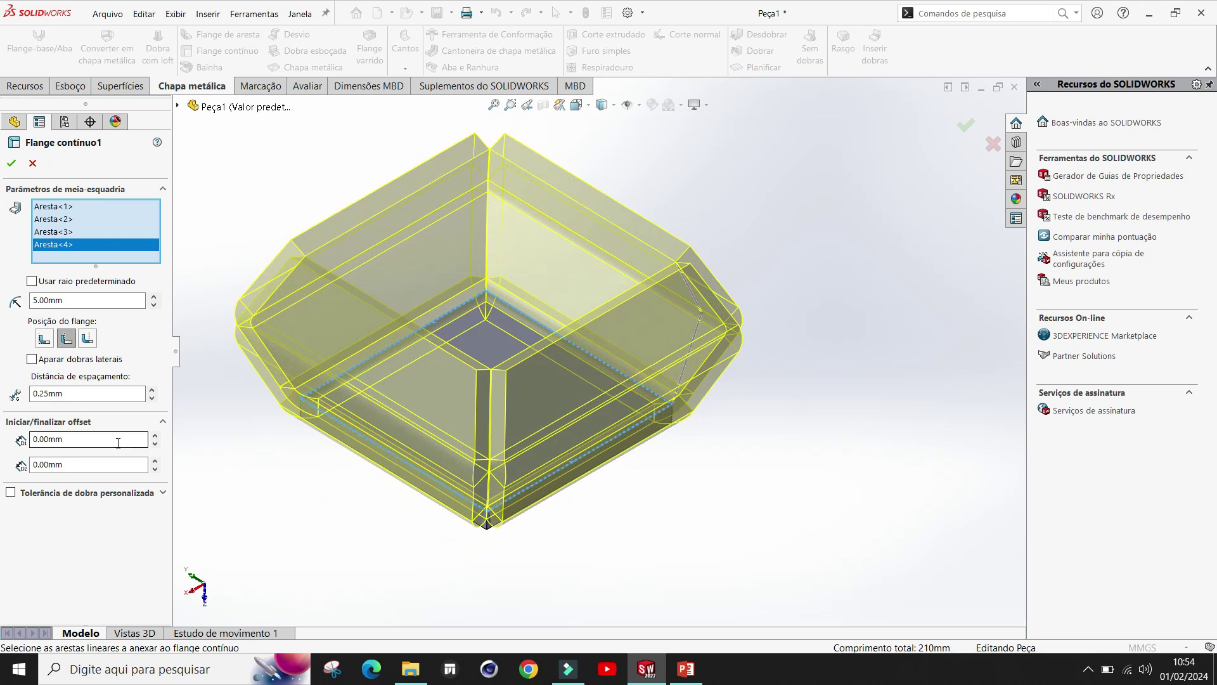
# Try a wider 3.25 mm gap distance, examine the corner openings, and restore the gap to 0.25 mm
pyautogui.click(152, 390)
pyautogui.click(153, 390)
pyautogui.click(152, 390)
pyautogui.moveTo(551, 549); pyautogui.dragTo(543, 498, button='middle')
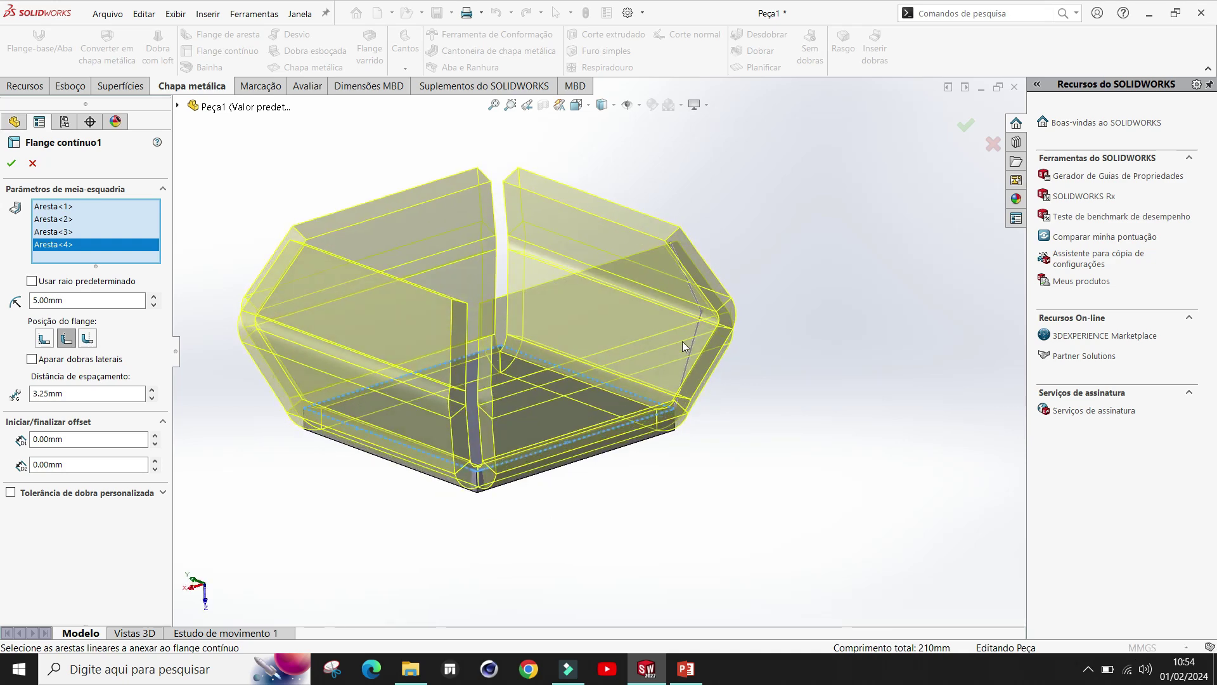
pyautogui.moveTo(783, 348); pyautogui.dragTo(710, 406, button='middle')
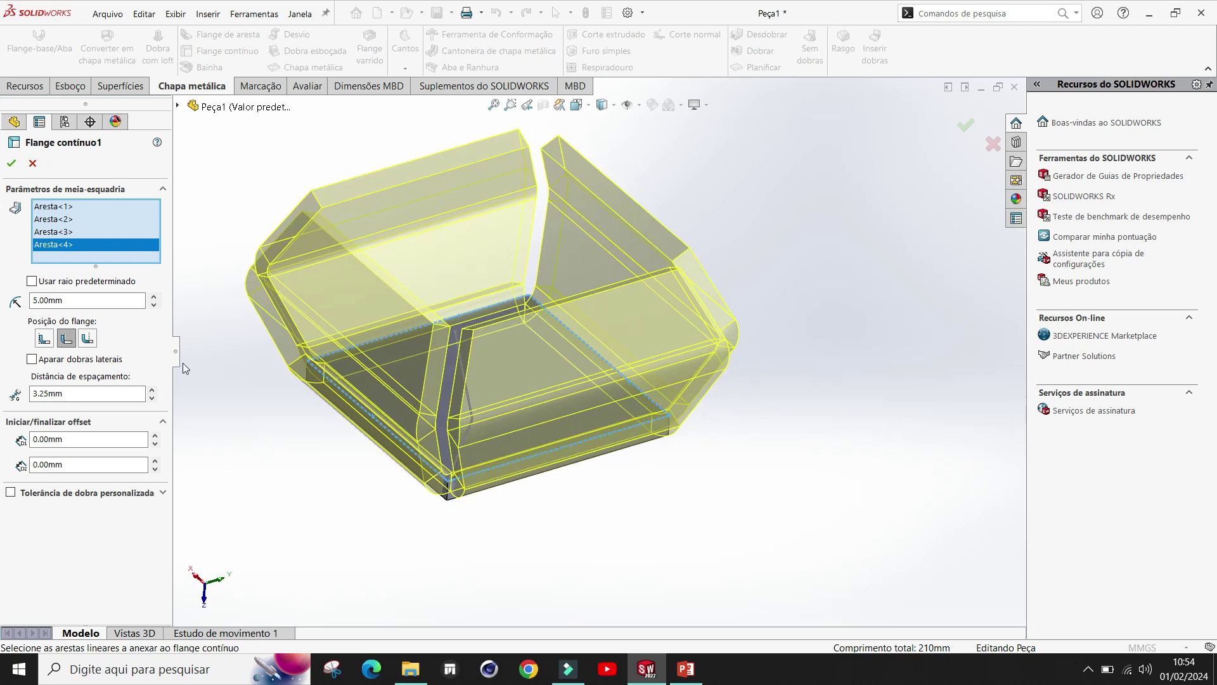
pyautogui.click(152, 398)
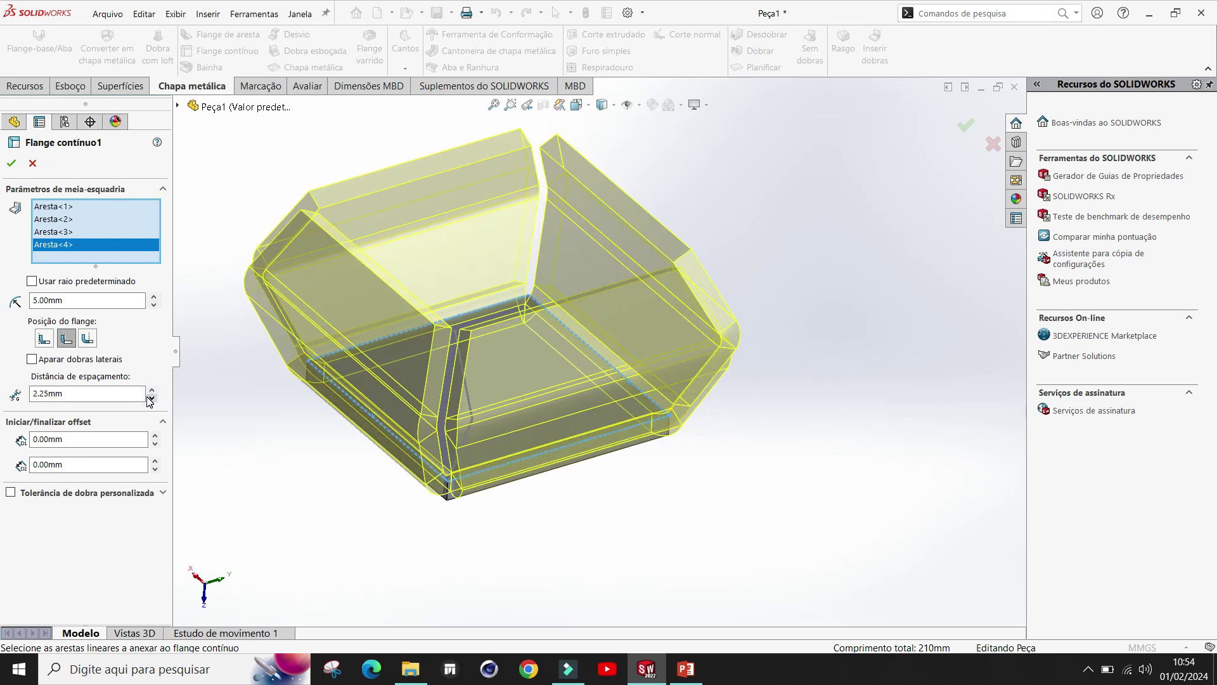
pyautogui.click(152, 398)
pyautogui.click(152, 399)
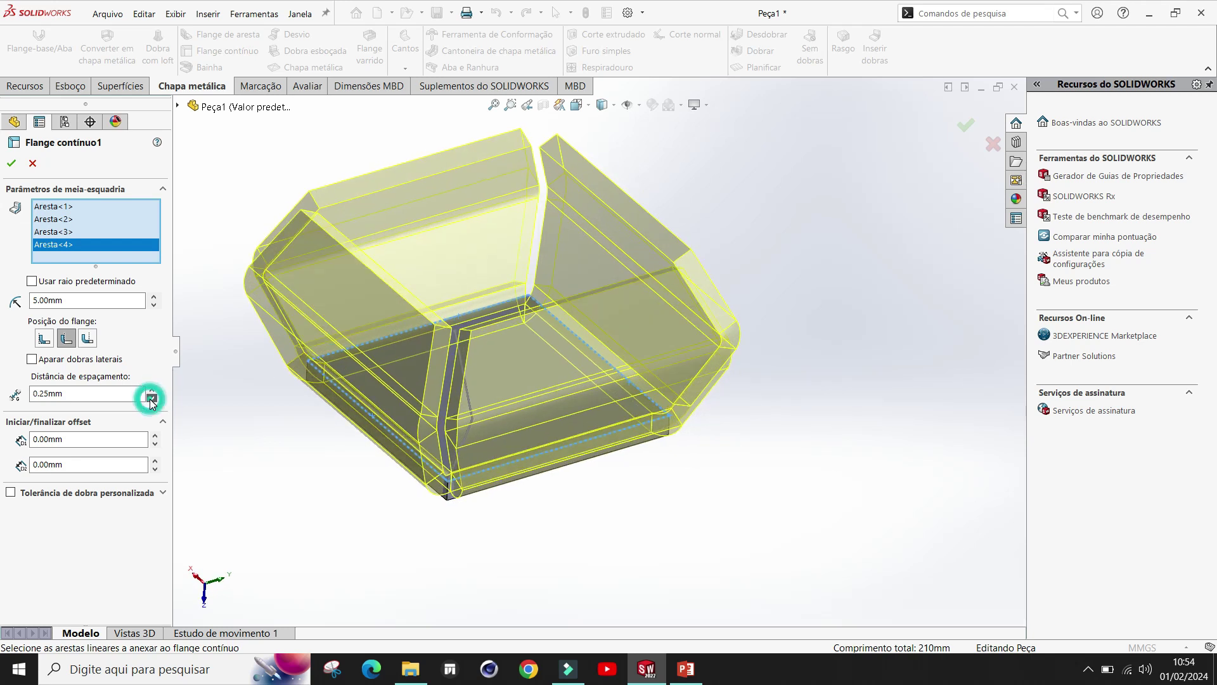
pyautogui.moveTo(516, 512)
pyautogui.mouseDown(button='middle')
pyautogui.moveTo(511, 543)
pyautogui.moveTo(497, 538)
pyautogui.moveTo(543, 573)
pyautogui.moveTo(526, 526)
pyautogui.mouseUp(button='middle')
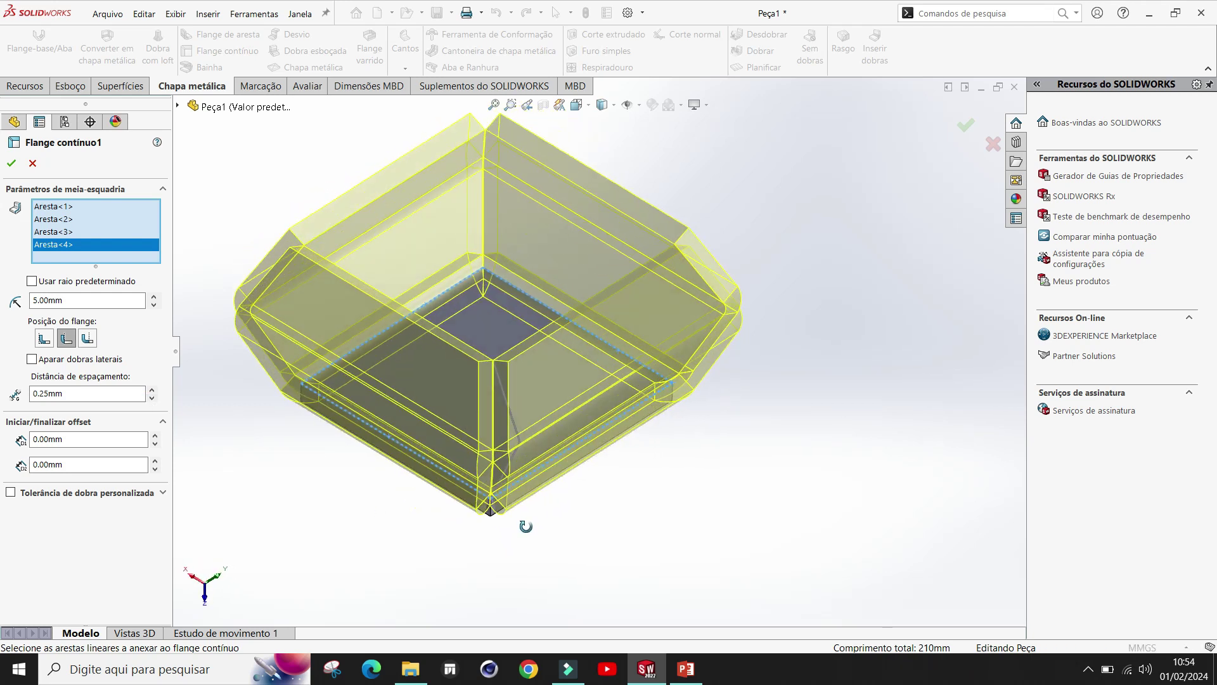
pyautogui.scroll(-3, 517, 507)
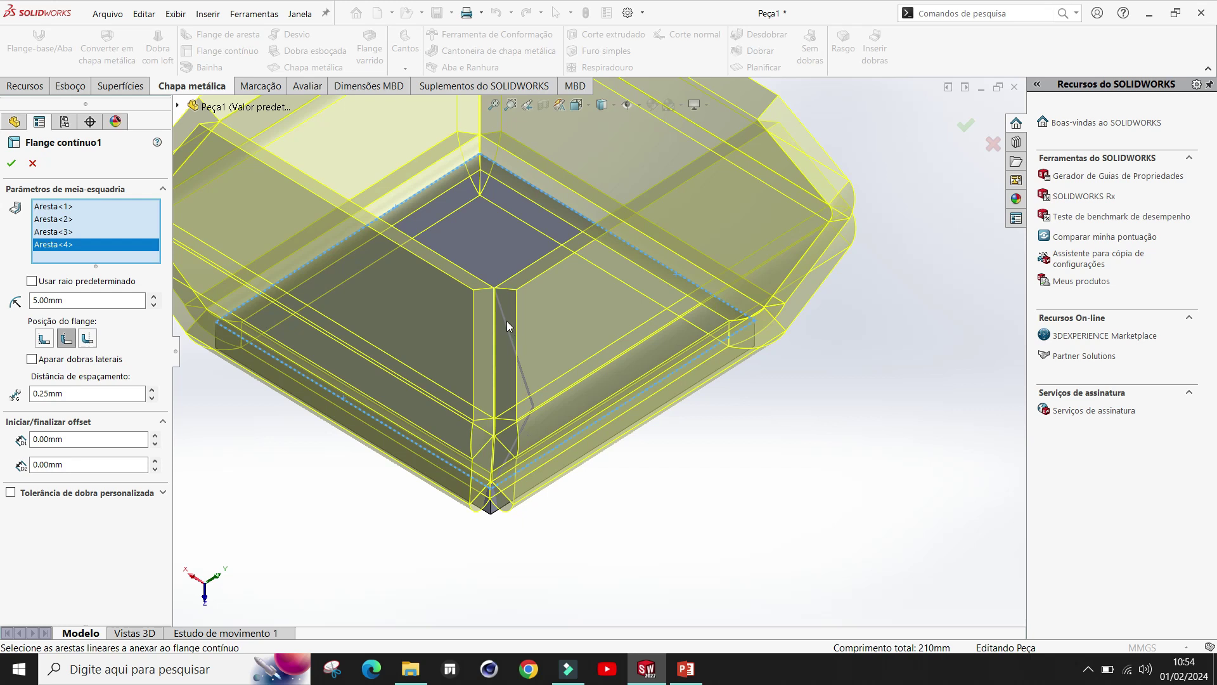
# Examine the four-edge miter flange preview, including its mitered corners and bends, from several angles
pyautogui.scroll(-3, 505, 310)
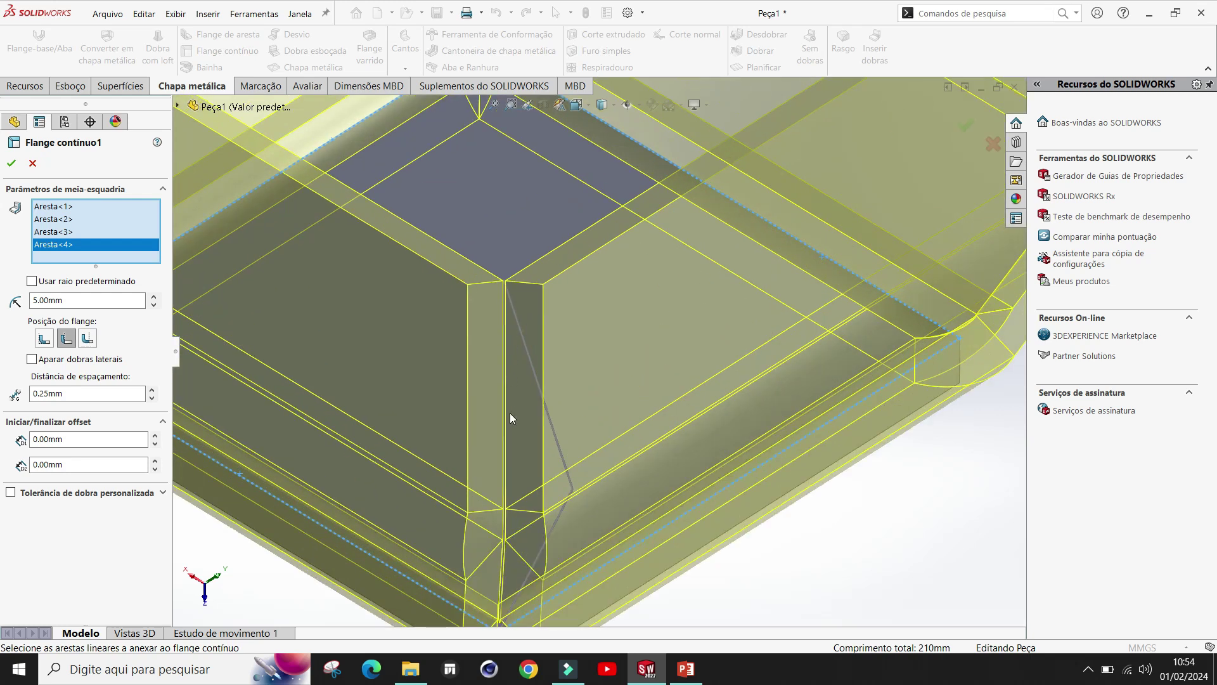
pyautogui.scroll(5, 550, 394)
pyautogui.moveTo(550, 394); pyautogui.dragTo(576, 265, button='middle')
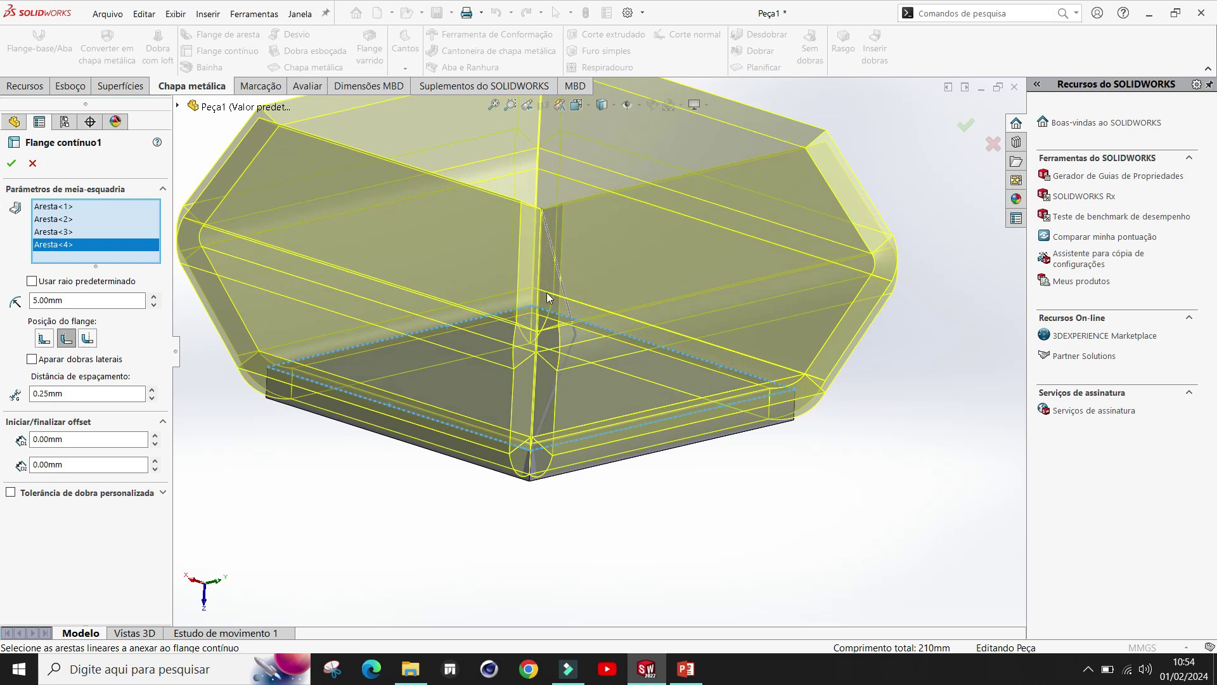
pyautogui.scroll(2, 618, 409)
pyautogui.moveTo(619, 269); pyautogui.dragTo(583, 302, button='middle')
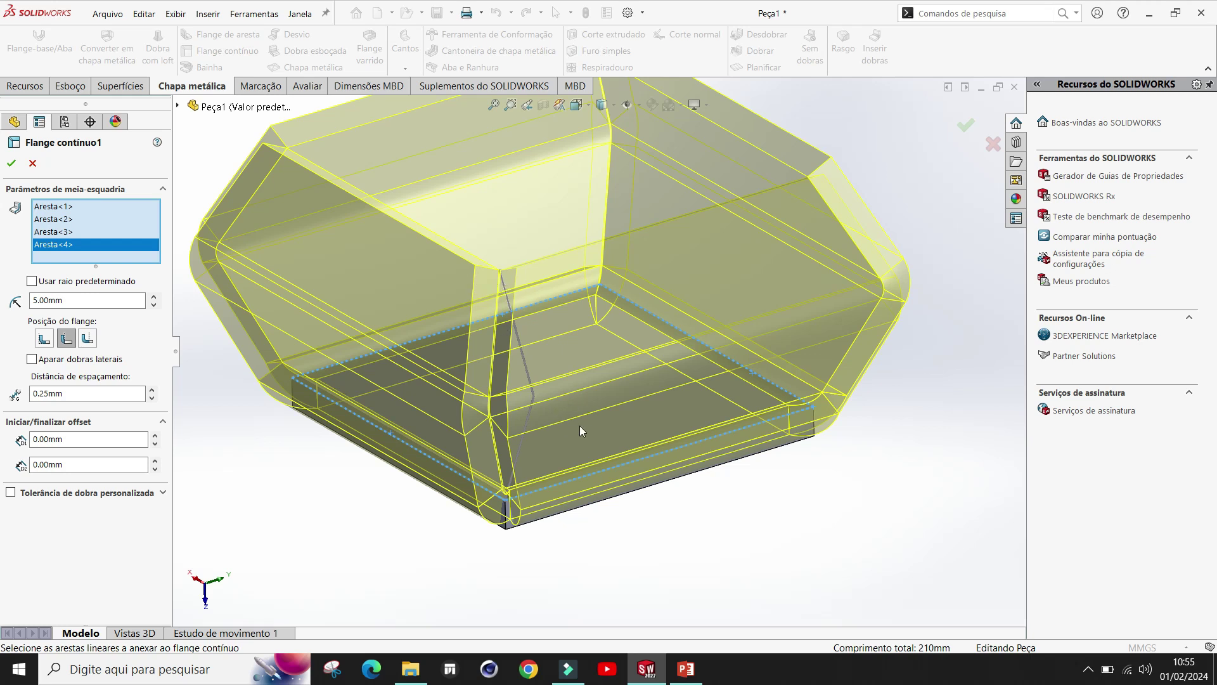
pyautogui.scroll(2, 552, 416)
pyautogui.scroll(2, 599, 398)
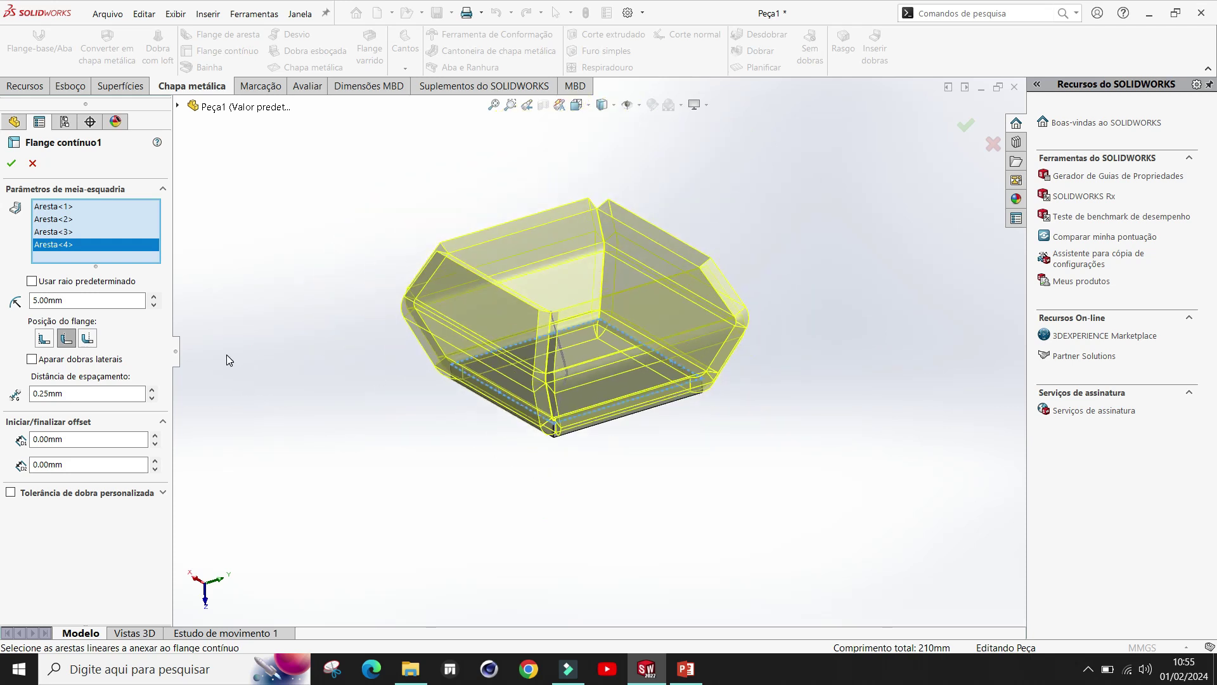
pyautogui.scroll(1, 584, 357)
pyautogui.scroll(-1, 542, 471)
pyautogui.moveTo(600, 454); pyautogui.dragTo(635, 454, button='middle')
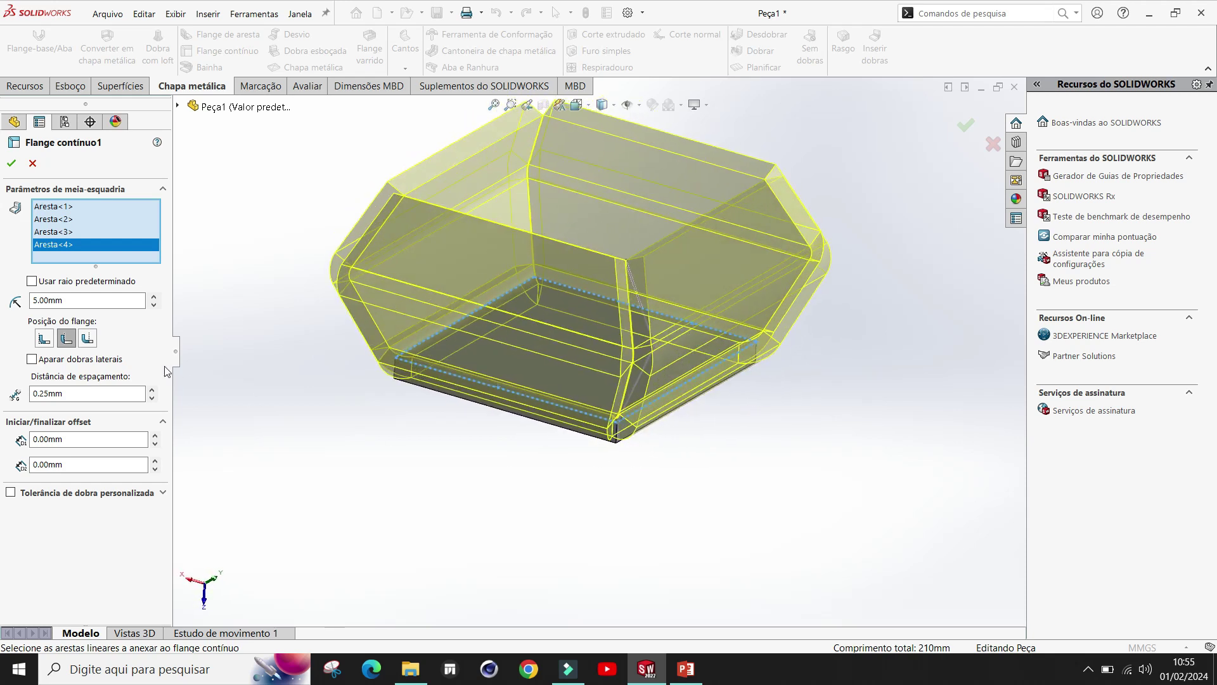
# Try the Bend Outside, Material Outside and Material Inside flange positions and compare their previews against the base plate
pyautogui.click(89, 343)
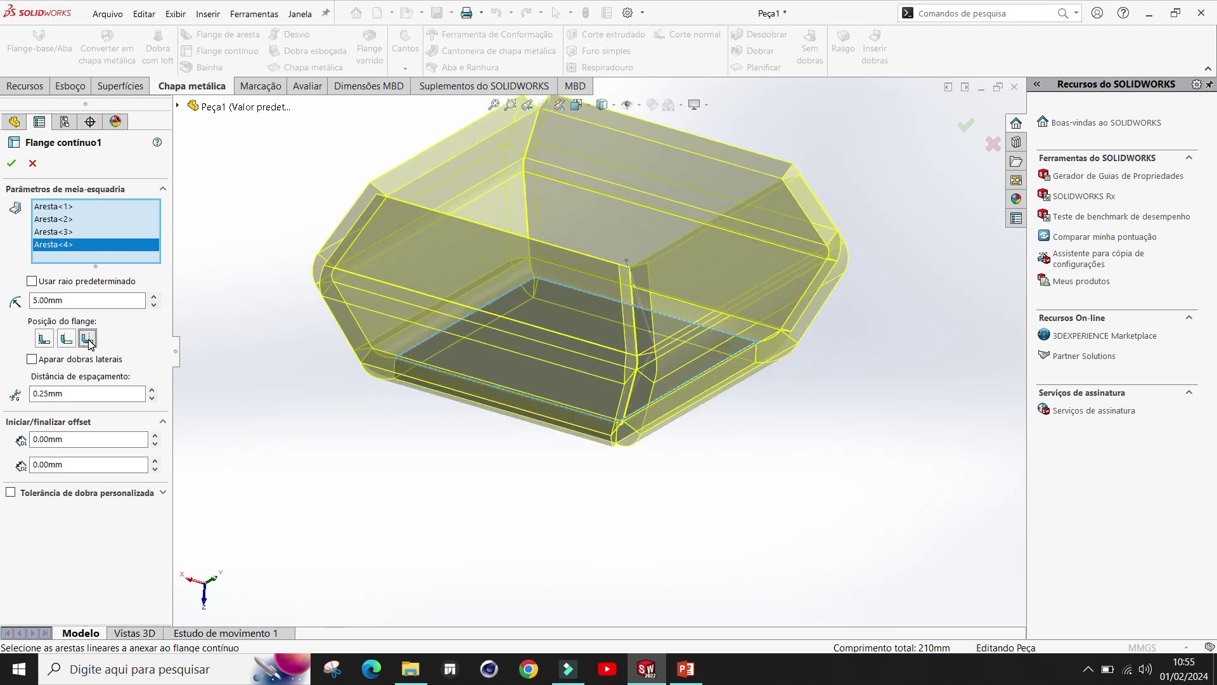
pyautogui.moveTo(683, 447); pyautogui.dragTo(723, 384, button='middle')
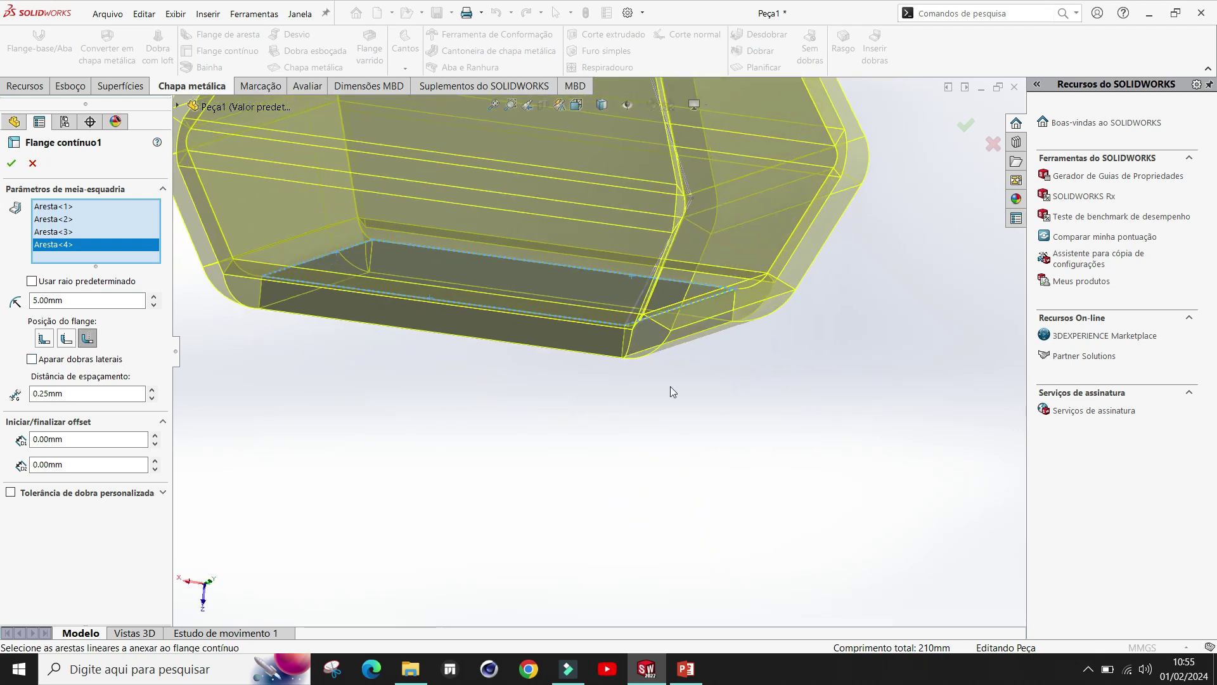
pyautogui.click(66, 339)
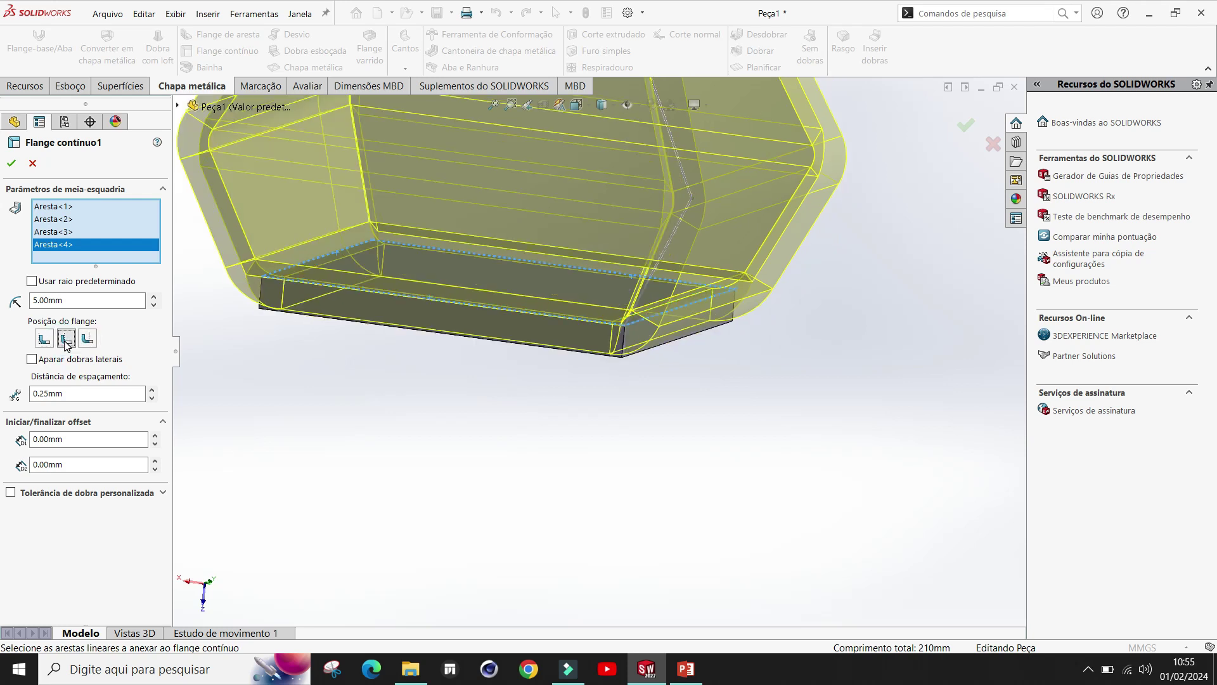
pyautogui.click(46, 341)
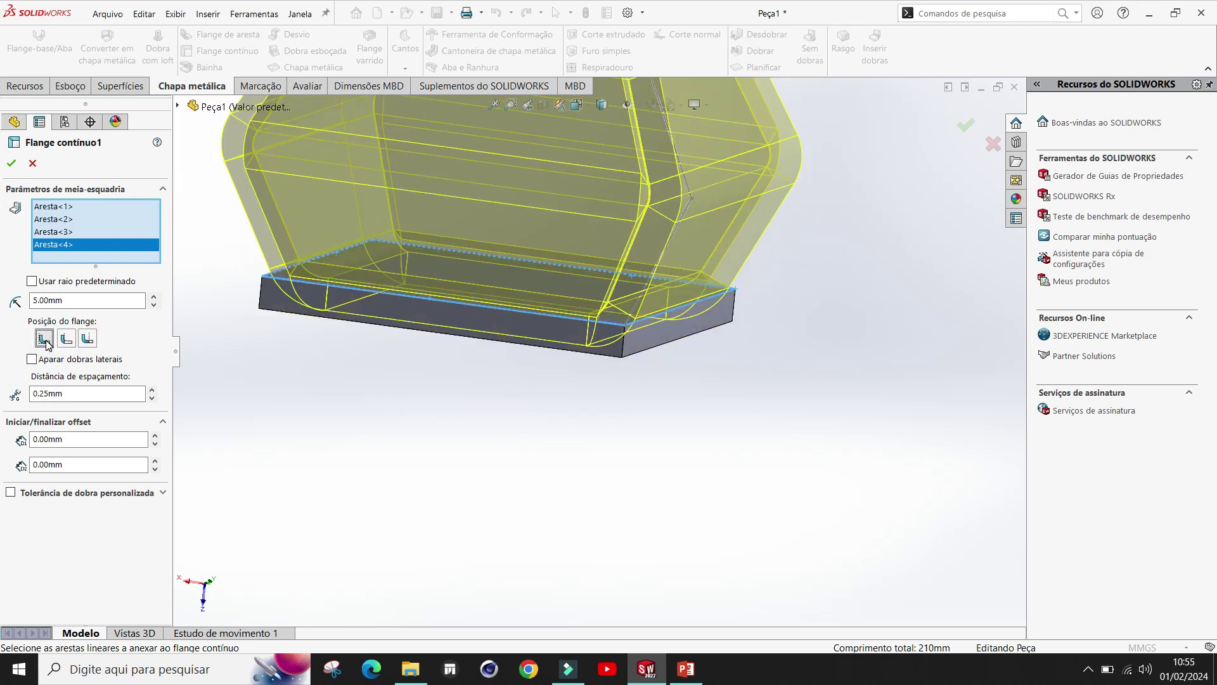
pyautogui.scroll(5, 515, 421)
pyautogui.moveTo(552, 419); pyautogui.dragTo(558, 448, button='middle')
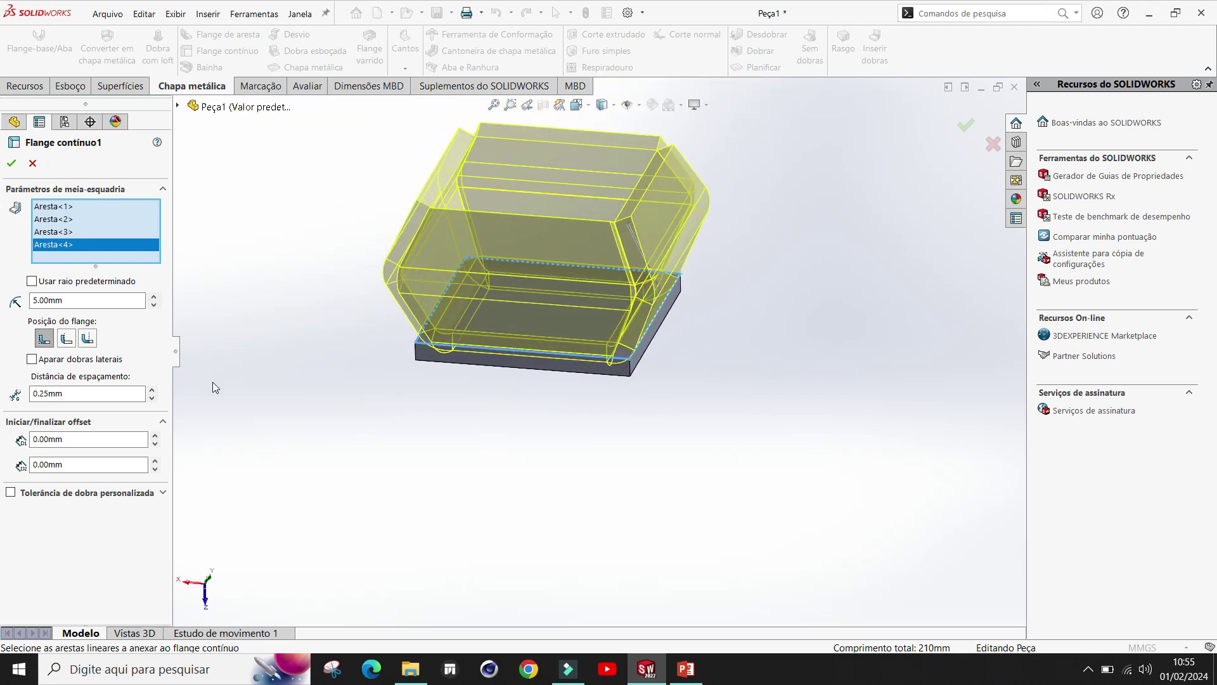
# Set the miter flange position to Bend Outside and accept the feature edit
pyautogui.click(88, 340)
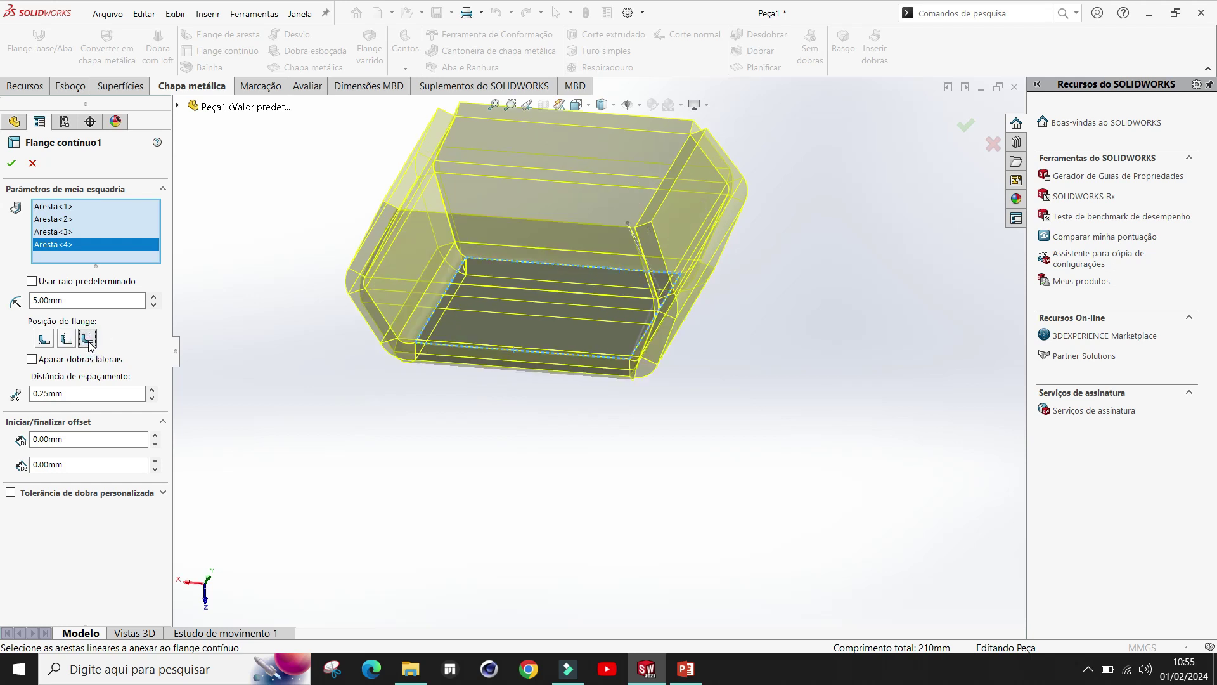
pyautogui.click(10, 163)
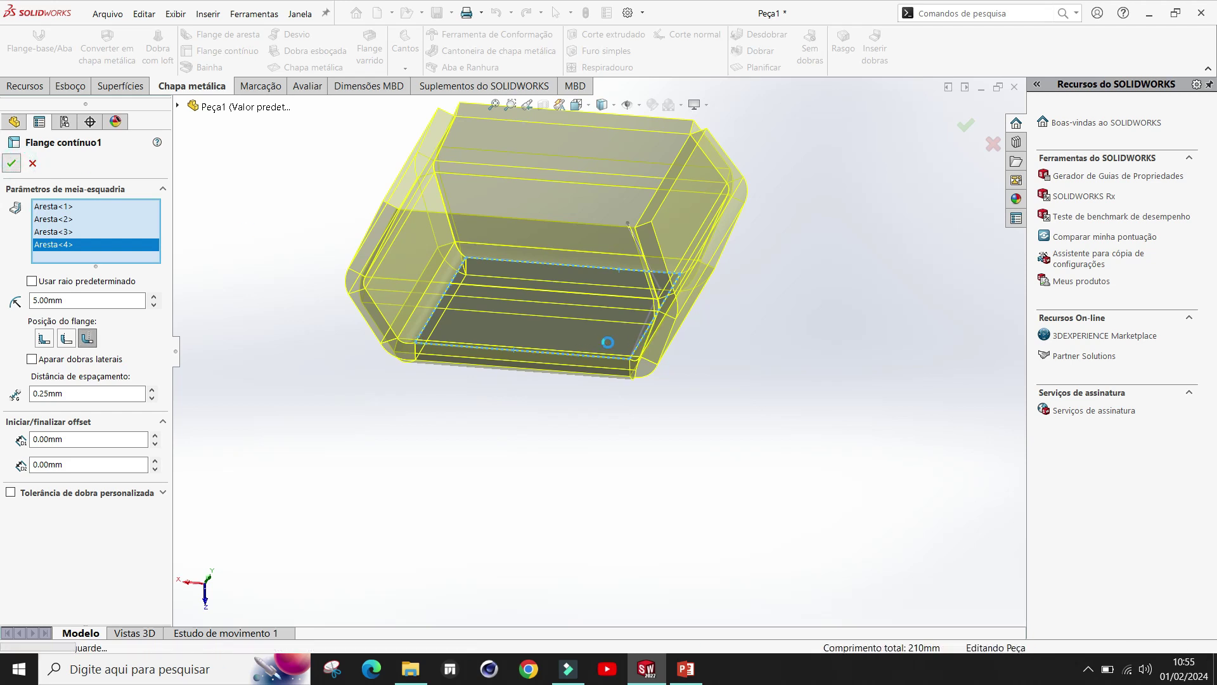
pyautogui.moveTo(741, 327); pyautogui.dragTo(809, 366, button='middle')
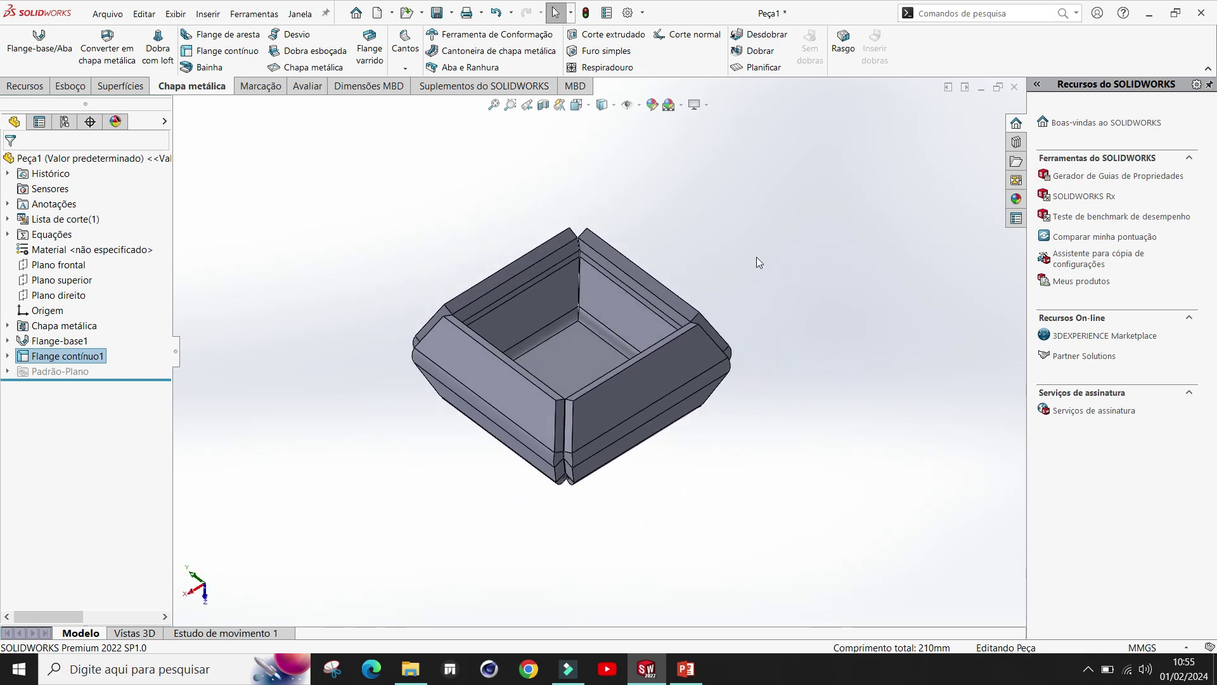
# Flatten the sheet metal part and view its flat pattern face-on
pyautogui.click(764, 69)
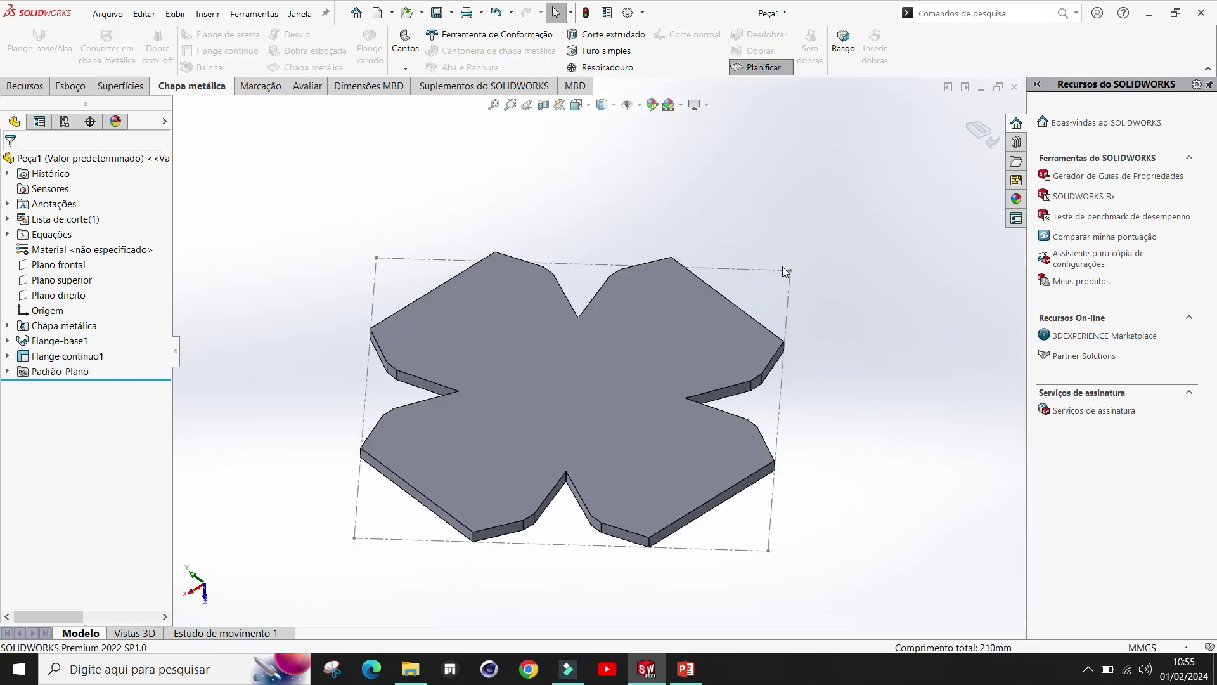
pyautogui.scroll(2, 826, 255)
pyautogui.moveTo(697, 223); pyautogui.dragTo(698, 315, button='middle')
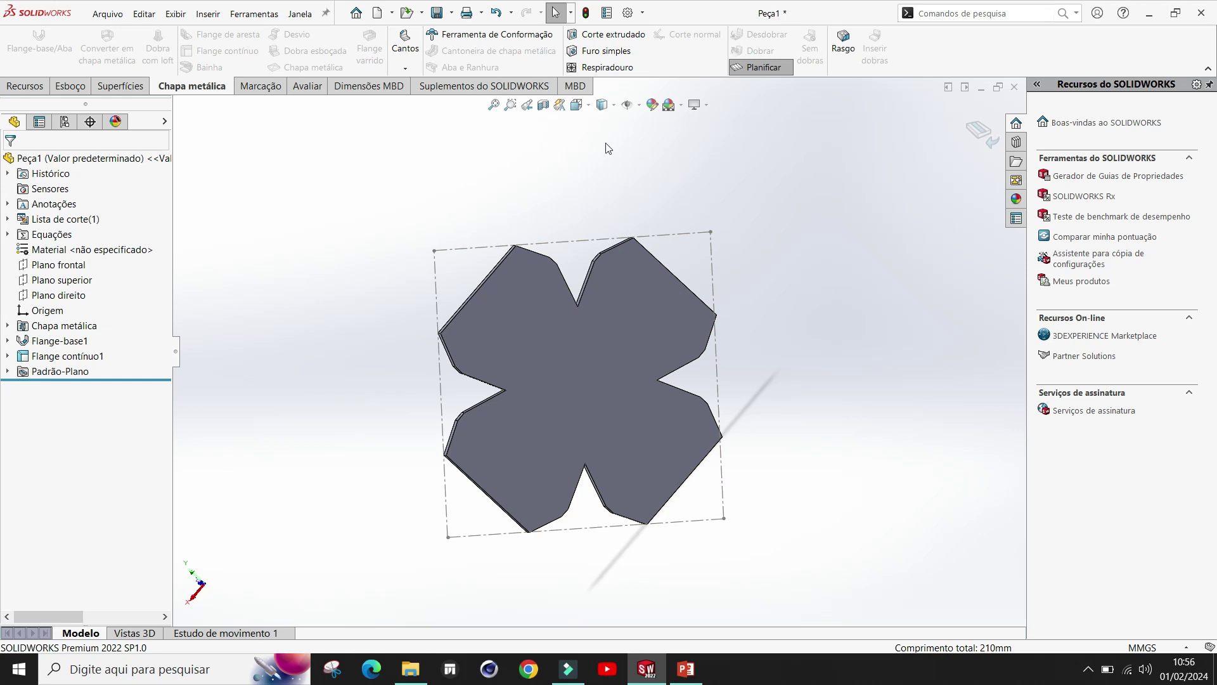
# Create a new drawing document with the standard A3 (ISO) sheet format
pyautogui.click(377, 13)
pyautogui.click(614, 353)
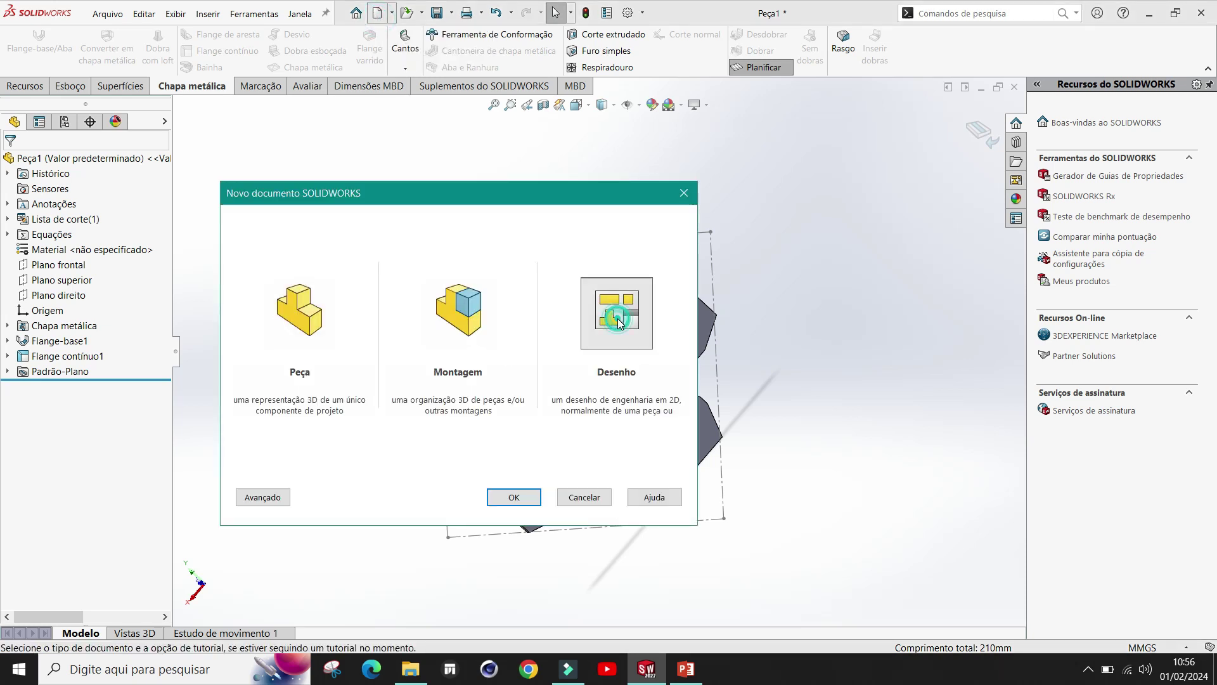
pyautogui.click(507, 497)
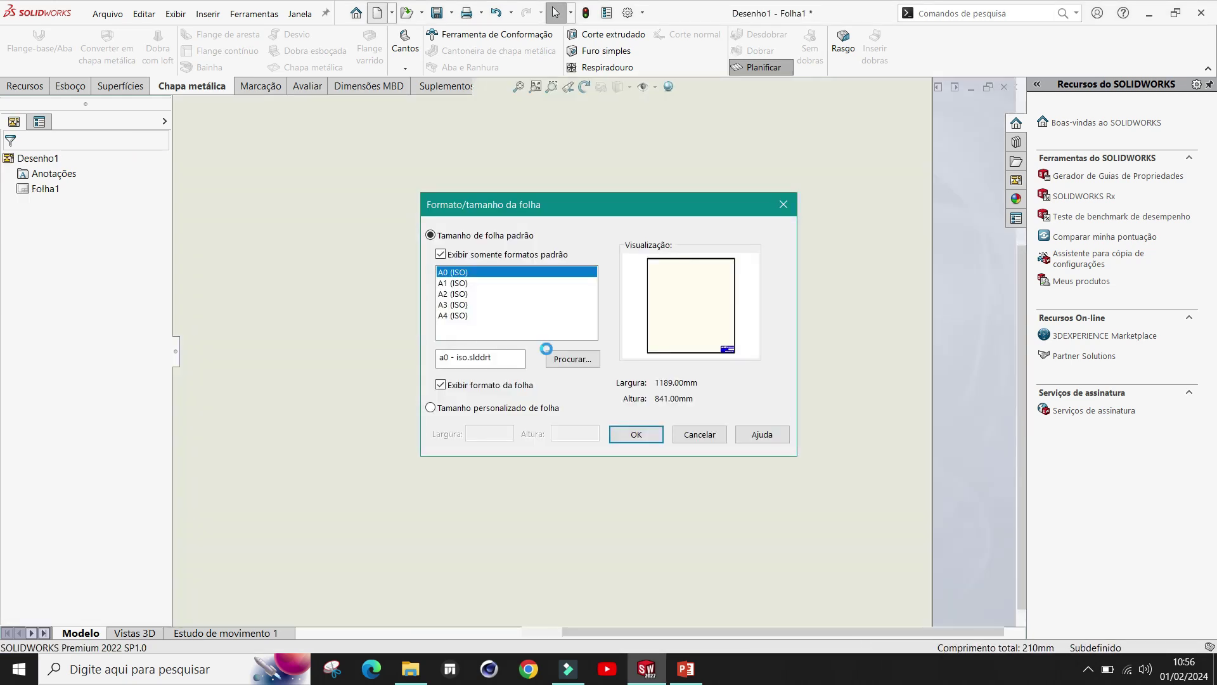
pyautogui.click(456, 305)
pyautogui.click(637, 435)
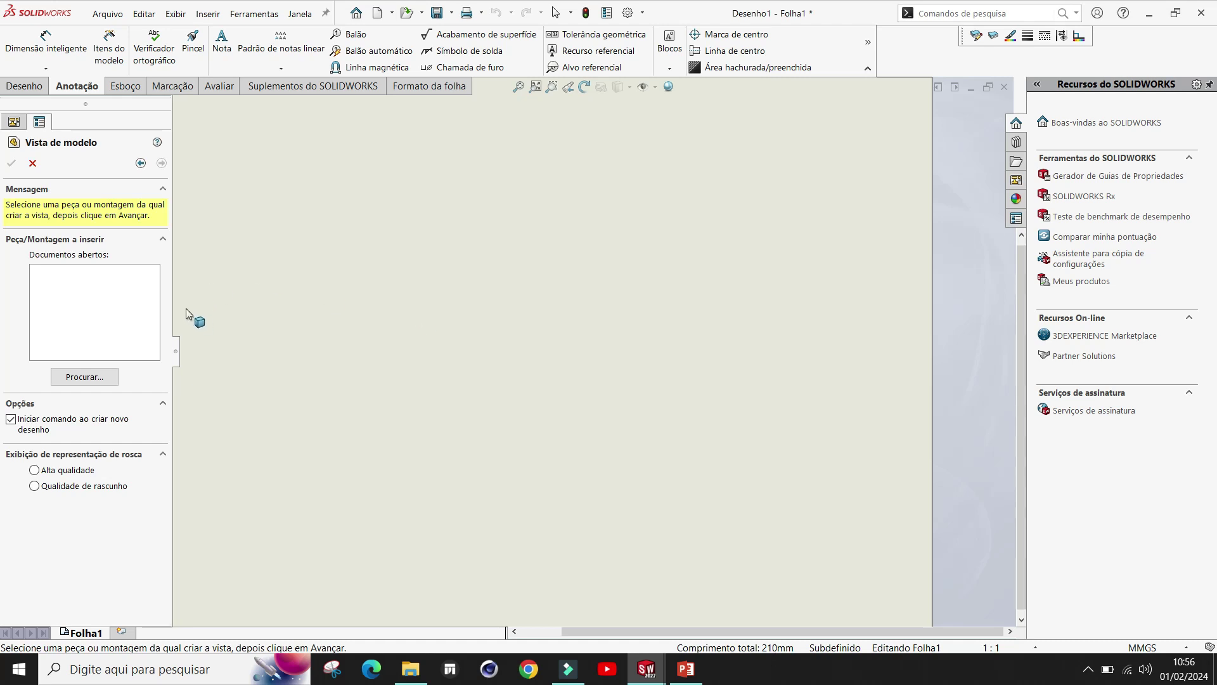
# Insert a model view of the saved part Peça3 on the sheet, without adding projected views
pyautogui.click(101, 379)
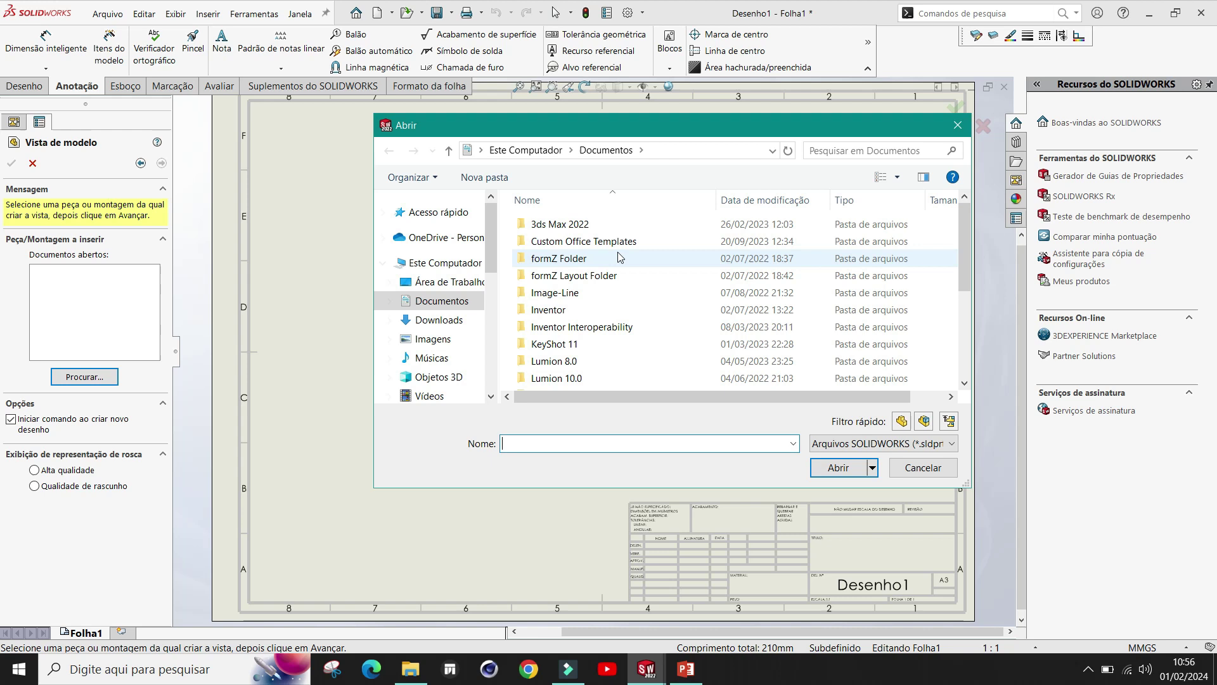
pyautogui.scroll(-2, 444, 355)
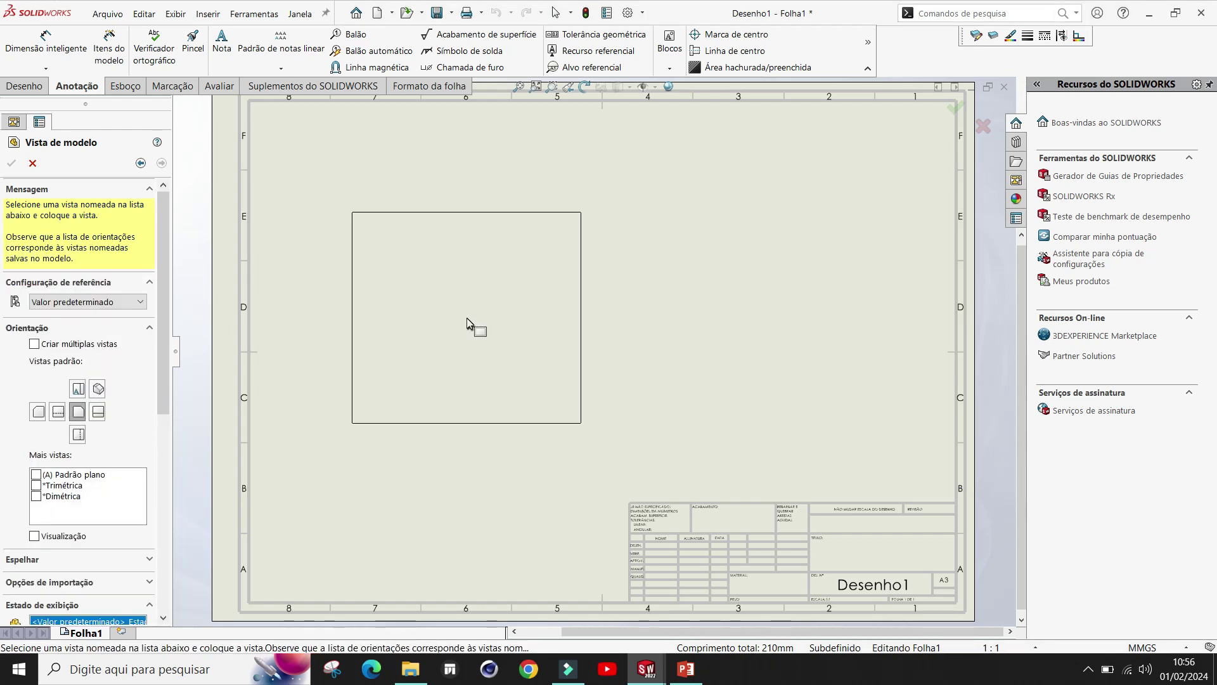
pyautogui.click(498, 328)
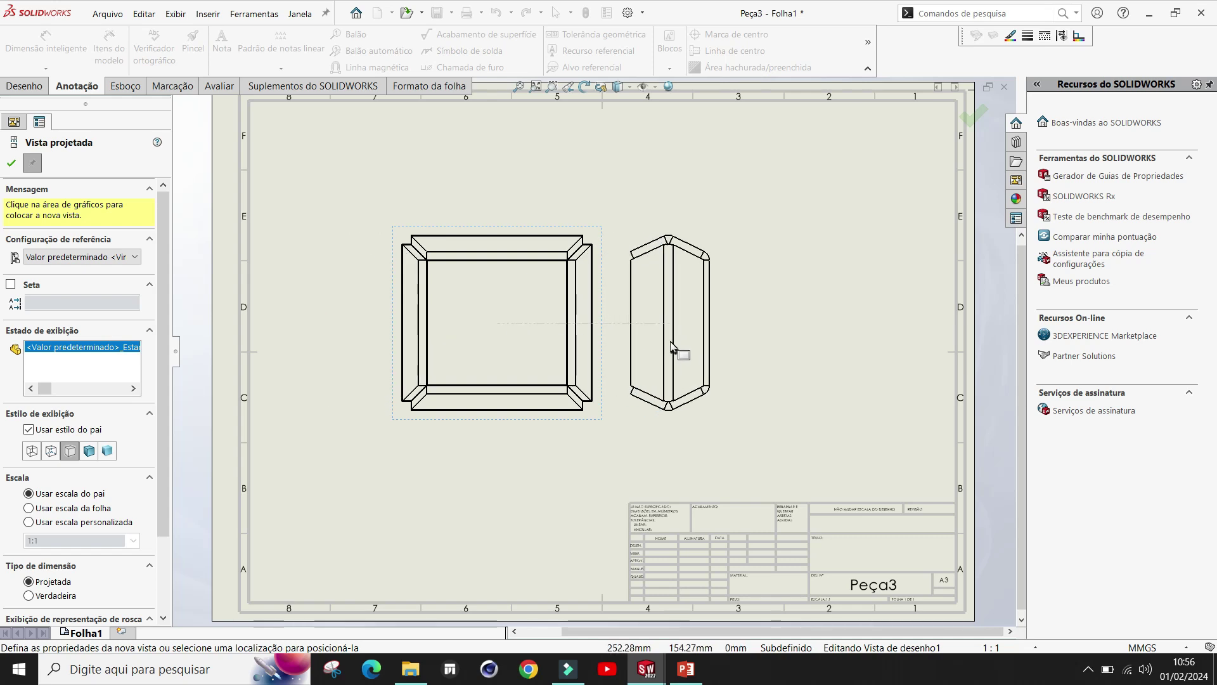
pyautogui.press('Escape')
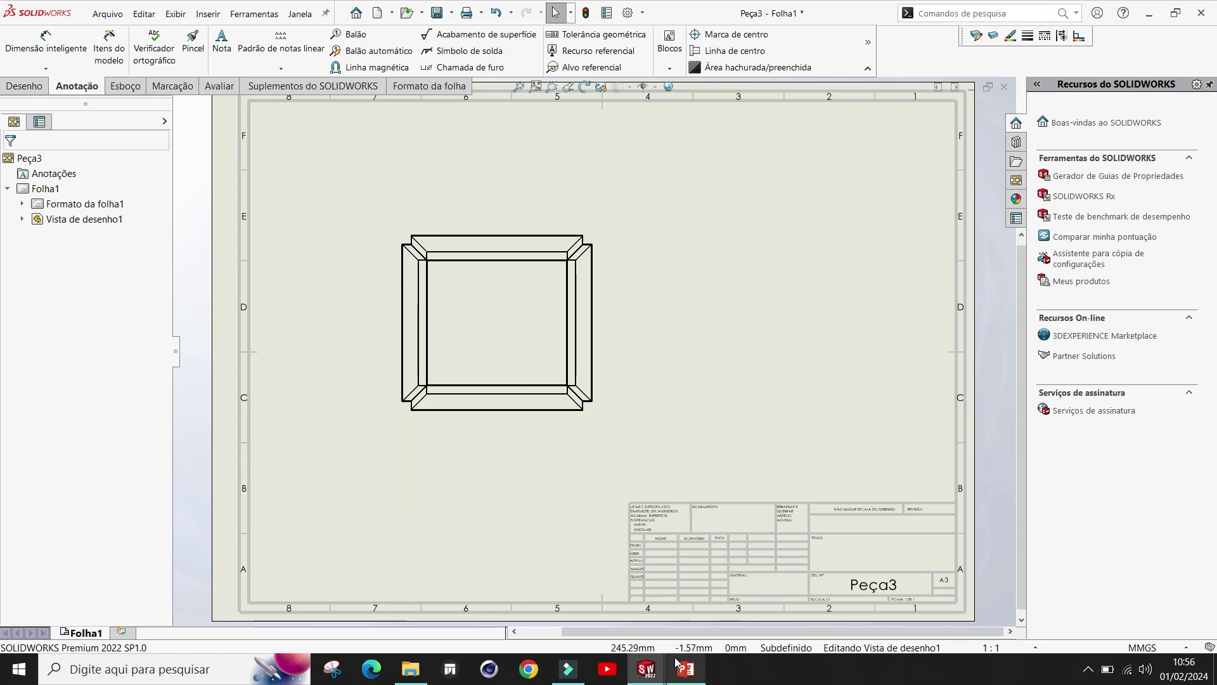
# Switch back to the flattened part and save it as Peça1 in the Aula 2 folder
pyautogui.moveTo(660, 679)
pyautogui.click(596, 603)
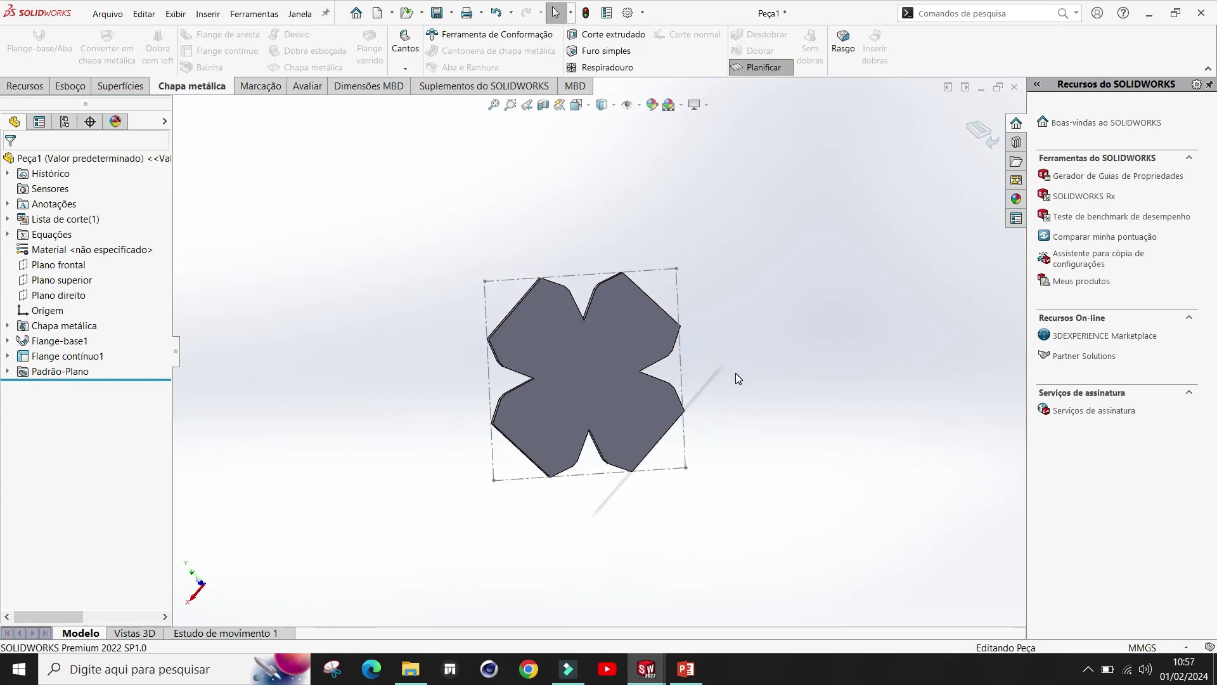
pyautogui.click(437, 12)
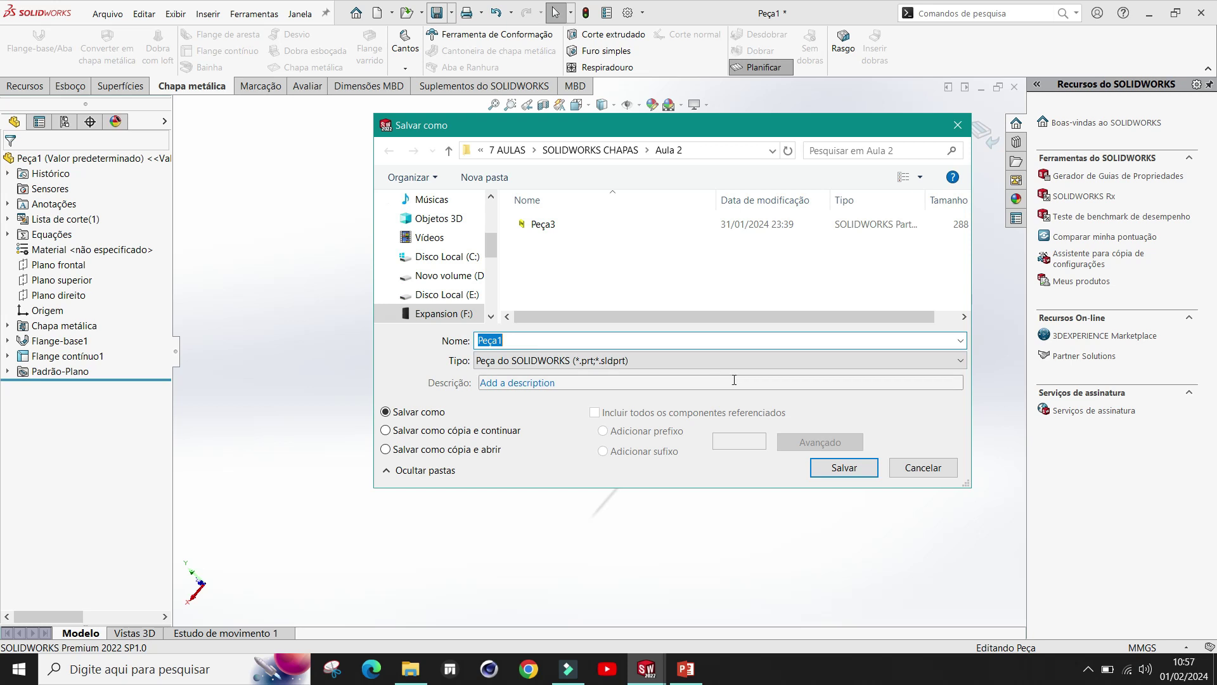
pyautogui.click(843, 469)
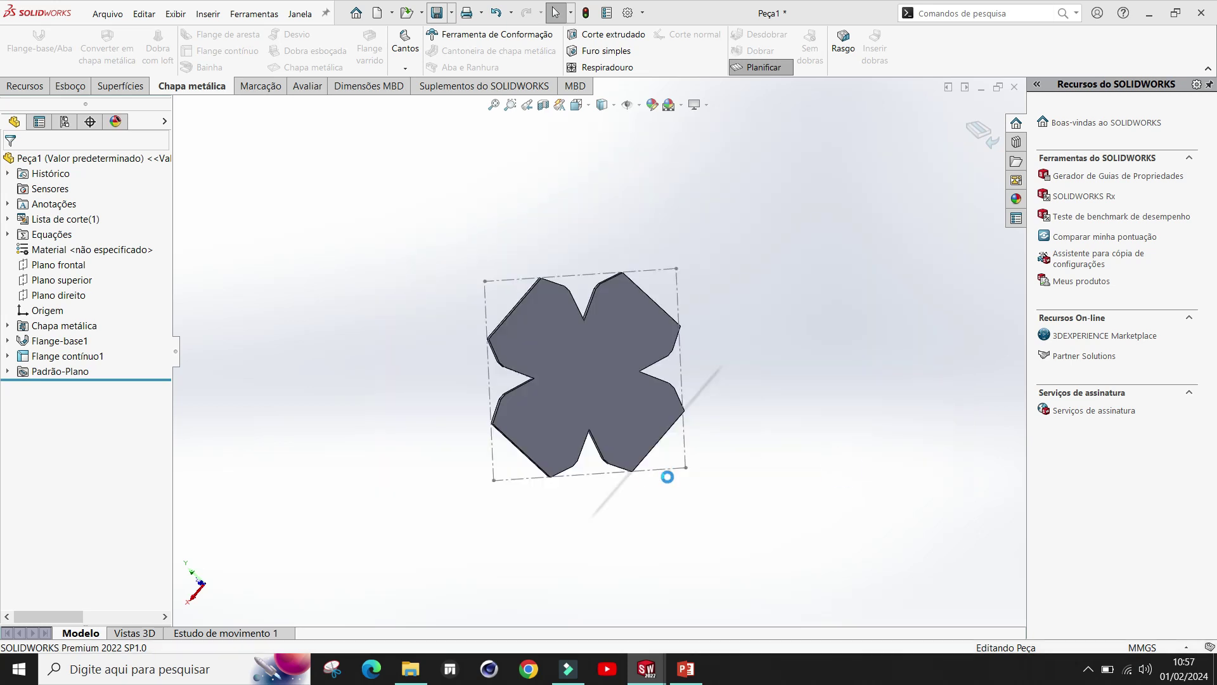
# Return to the drawing and move the folded part's view into the sheet's upper-left corner
pyautogui.moveTo(646, 669)
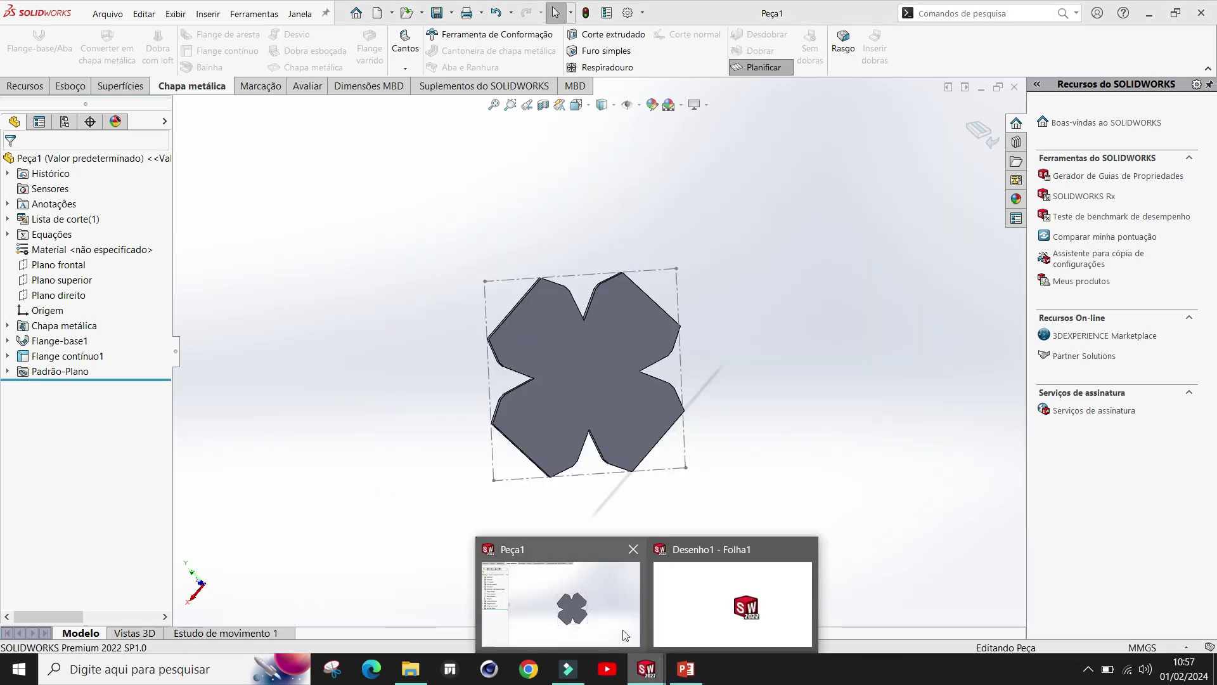
pyautogui.click(706, 631)
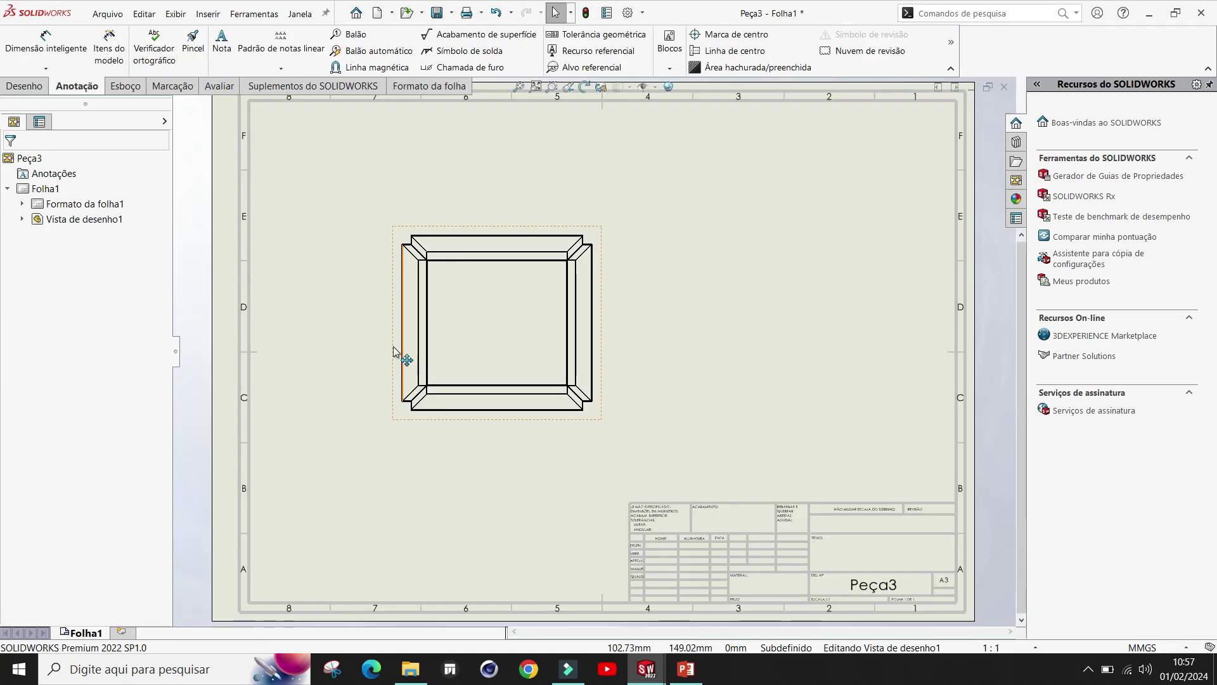
pyautogui.scroll(1, 652, 332)
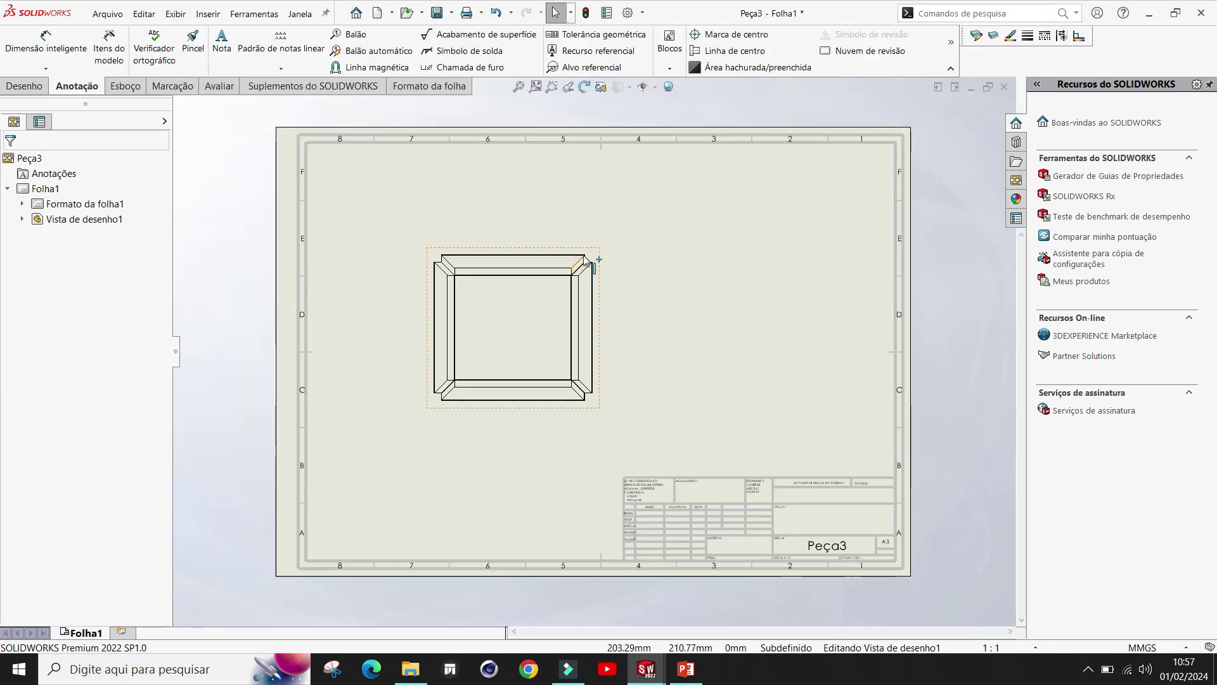
pyautogui.moveTo(587, 252); pyautogui.dragTo(501, 170)
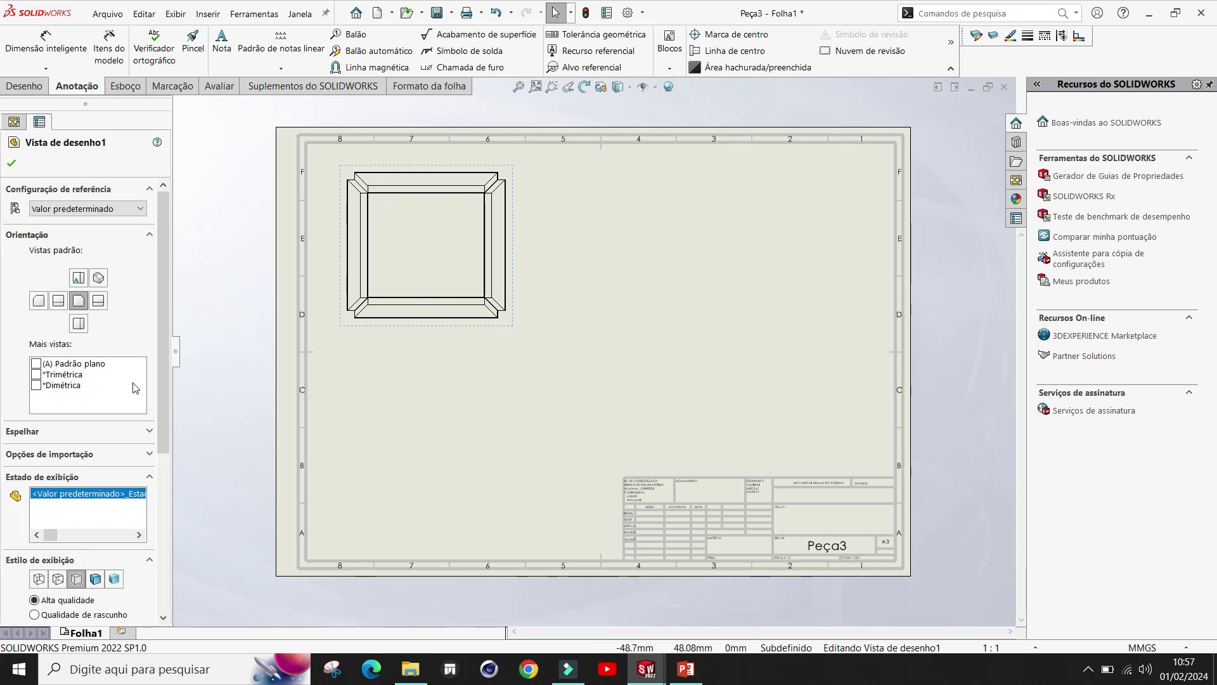
pyautogui.click(12, 165)
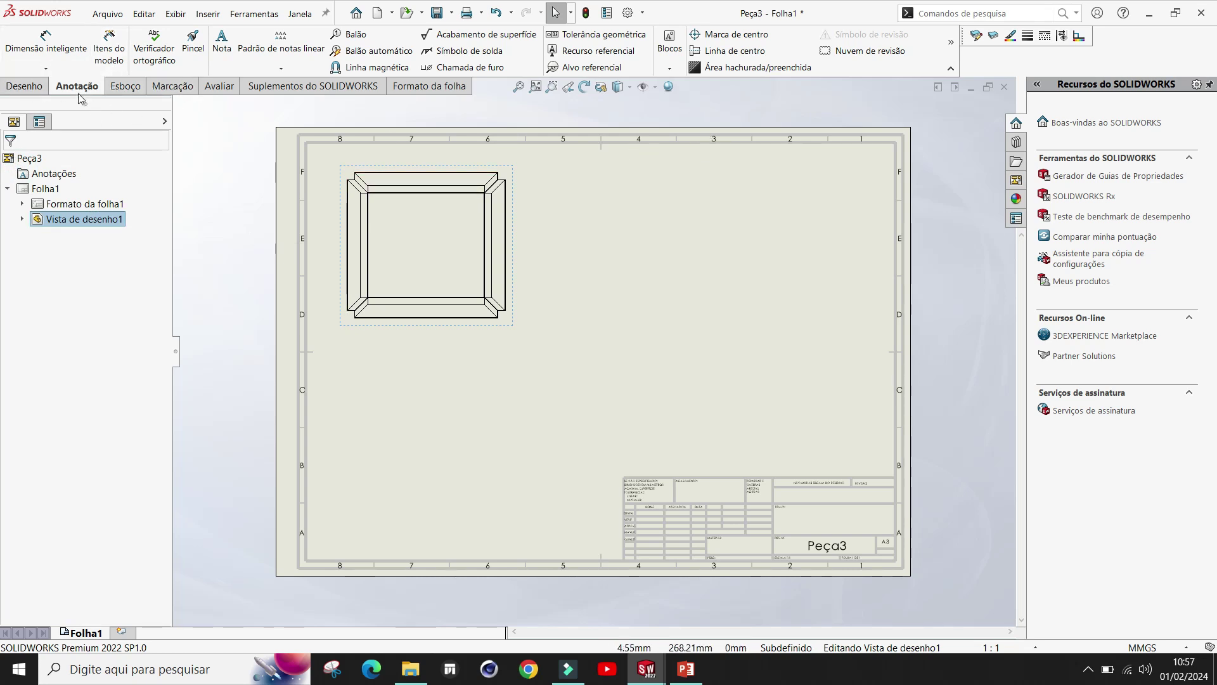
# Insert a model view of the flattened Peça1 beside the existing view and add its projected side view to the right
pyautogui.click(27, 88)
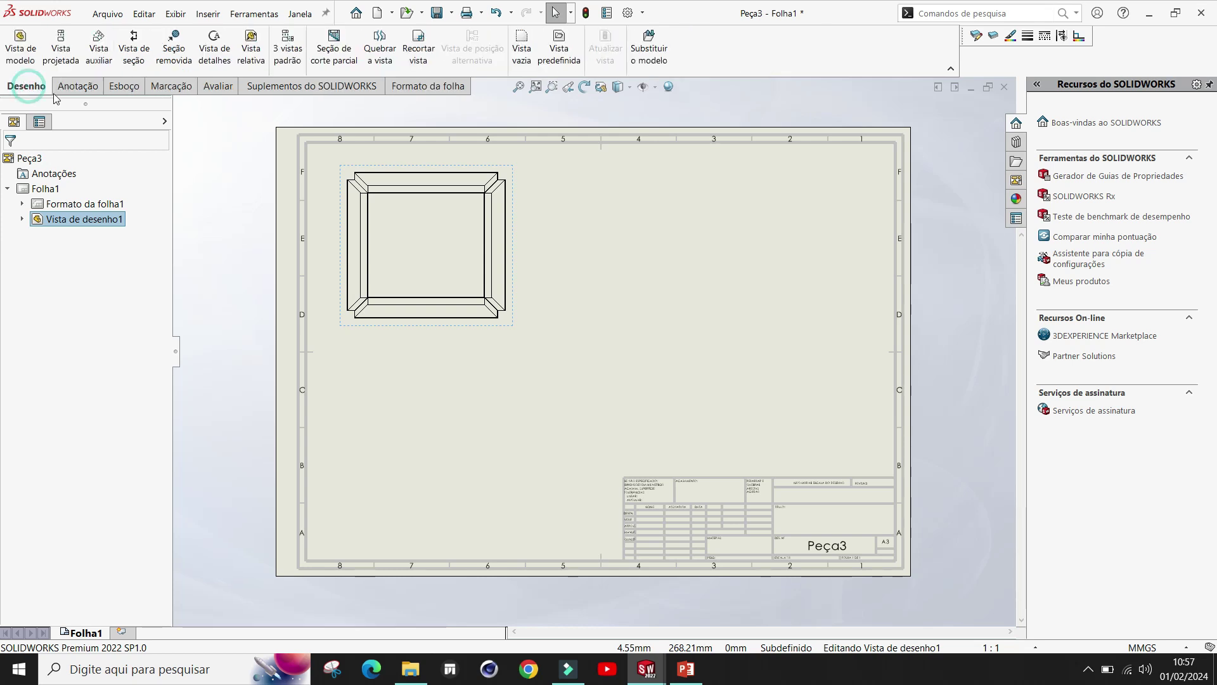
pyautogui.click(24, 59)
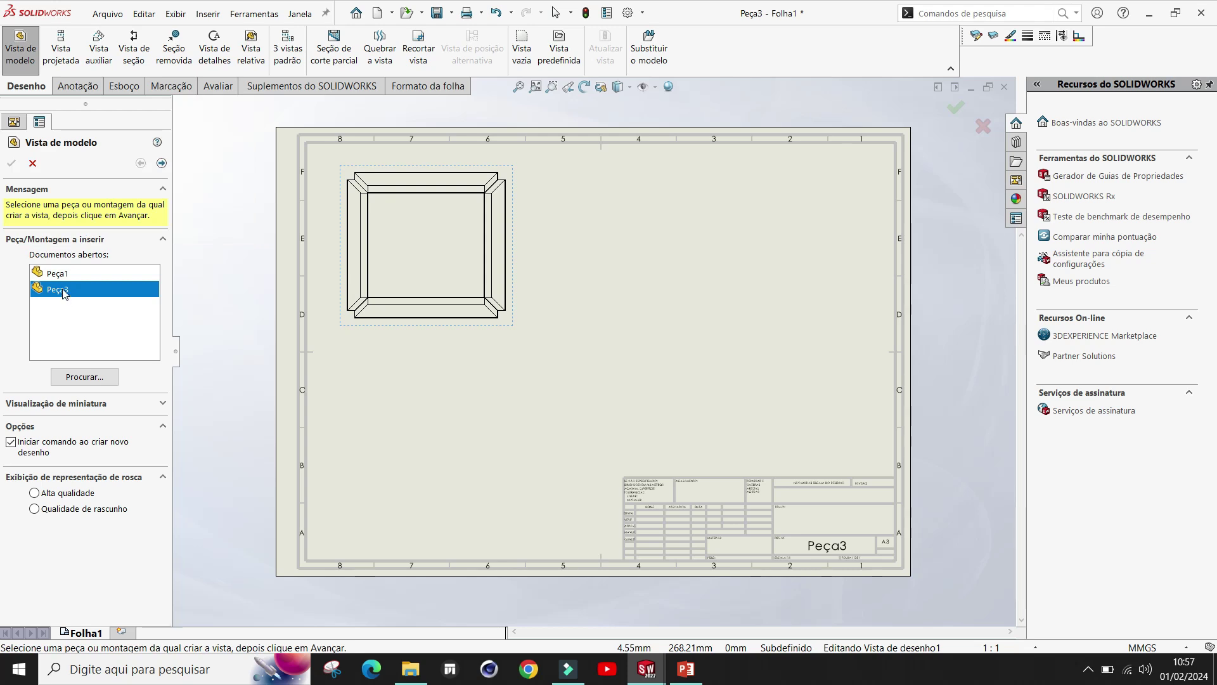
pyautogui.doubleClick(66, 286)
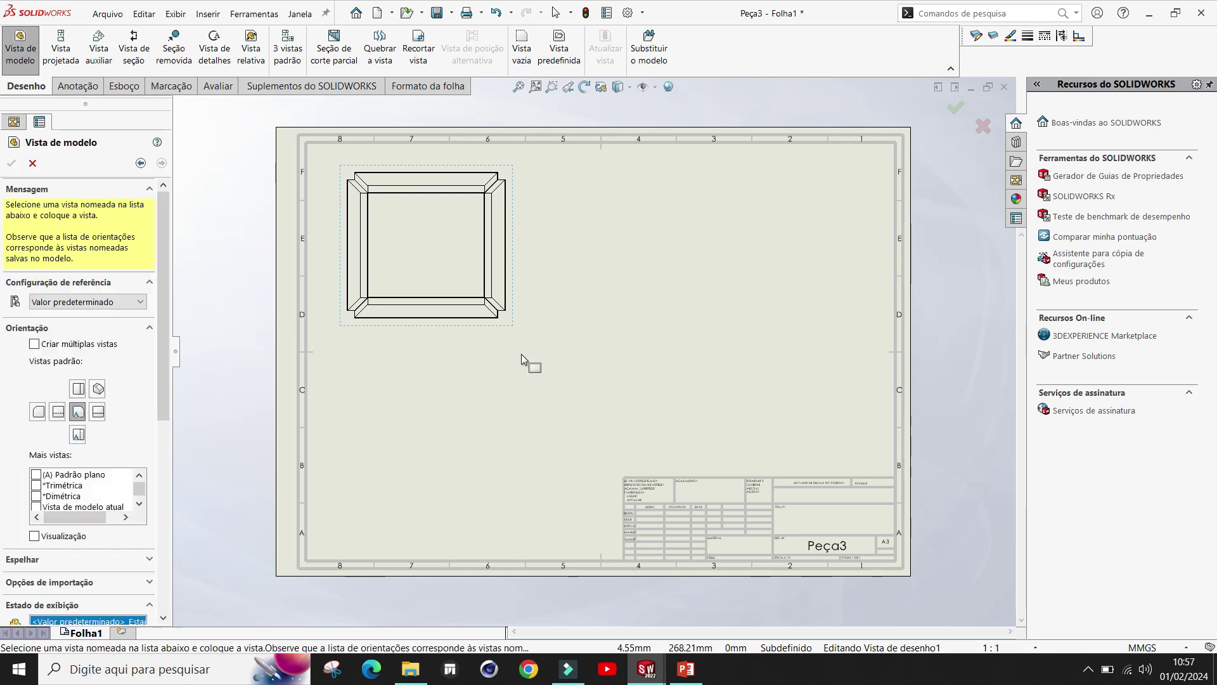
pyautogui.click(654, 283)
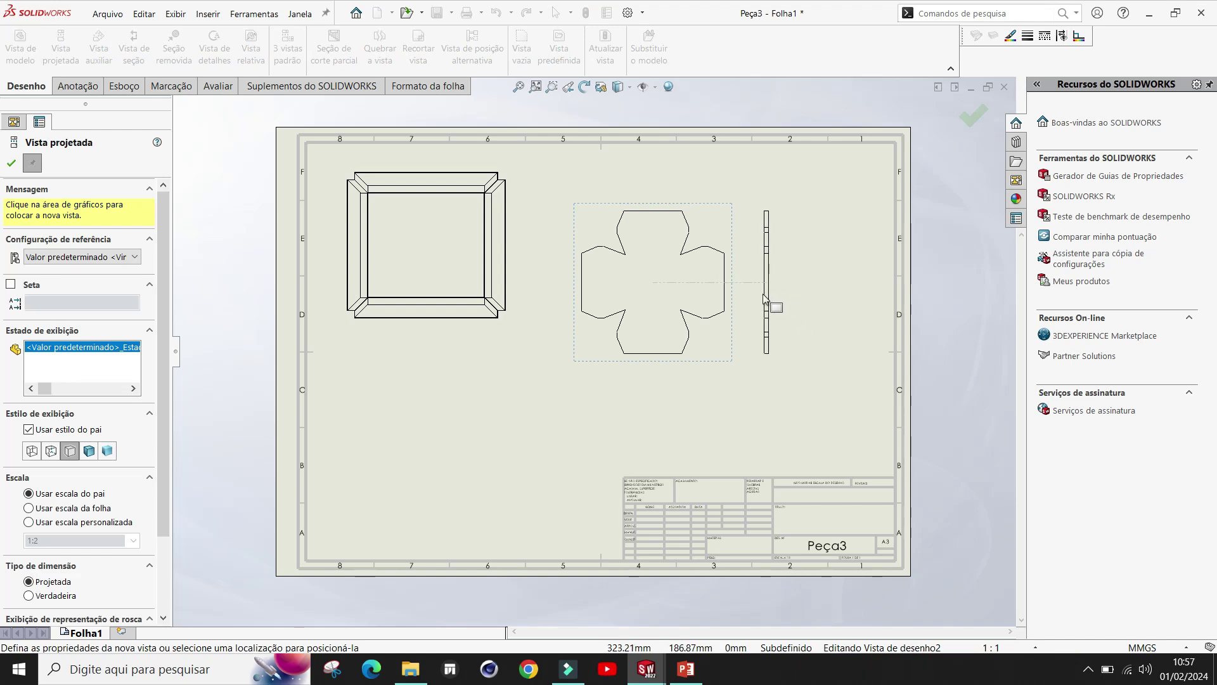
pyautogui.click(773, 301)
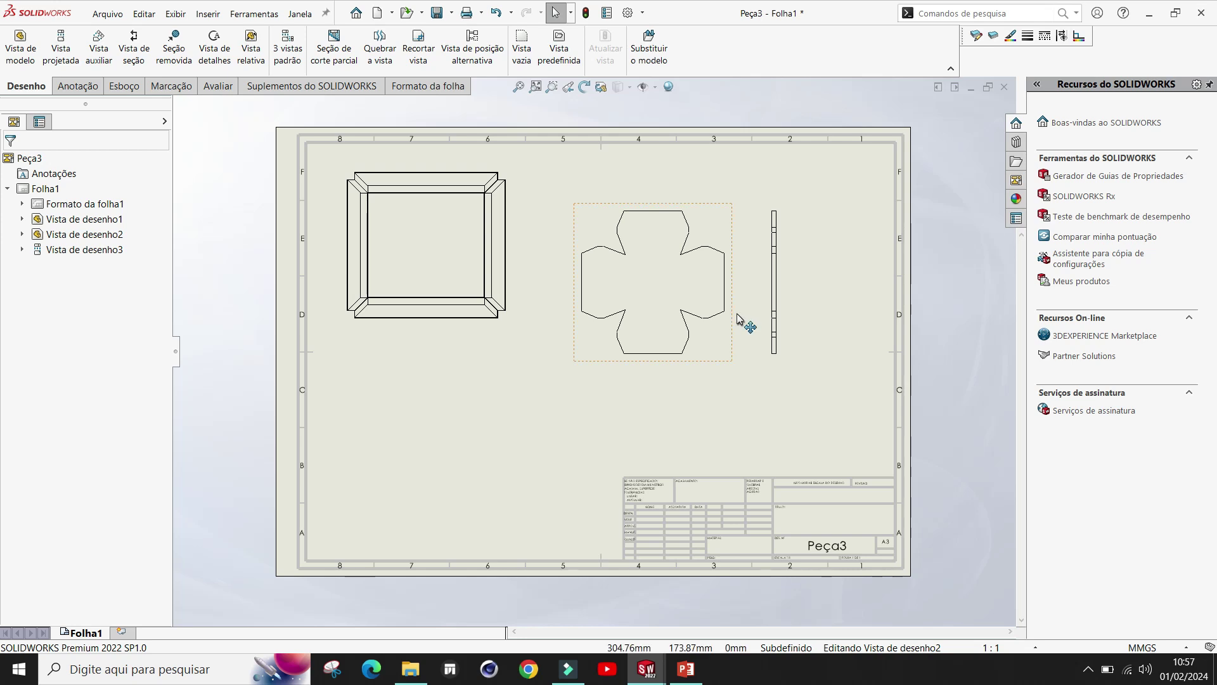
# Add a smart dimension to the length of the vertical left edge of the flattened view
pyautogui.scroll(-2, 739, 314)
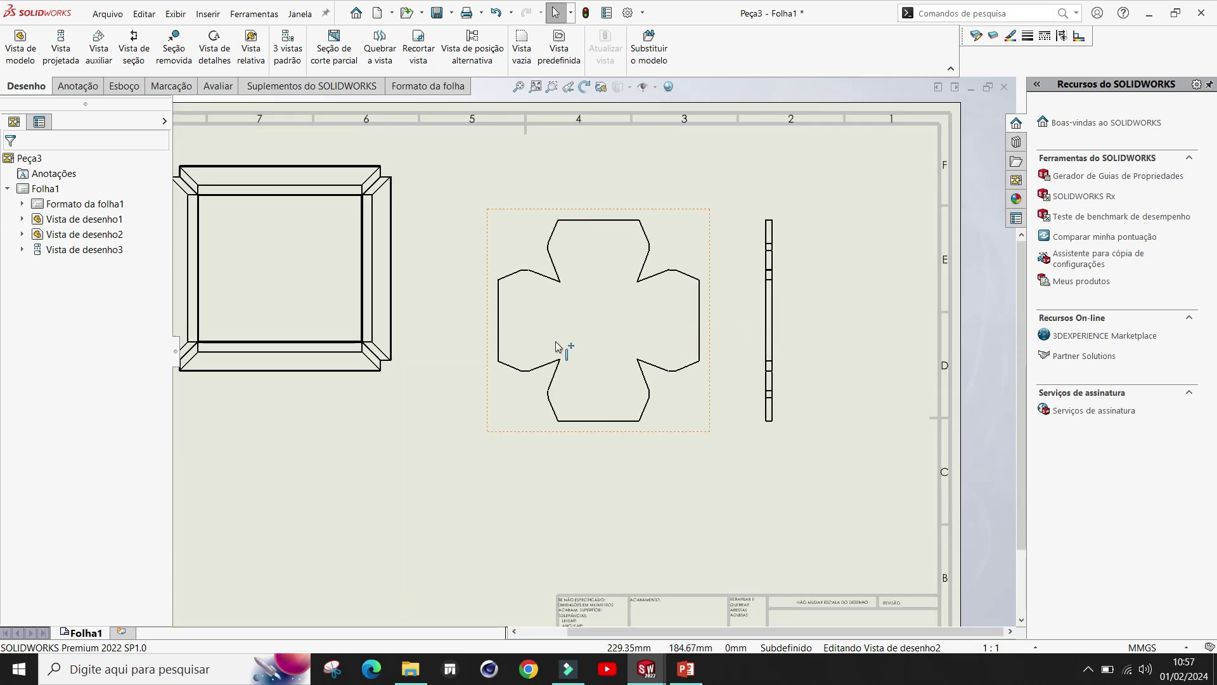
pyautogui.click(75, 88)
pyautogui.click(47, 41)
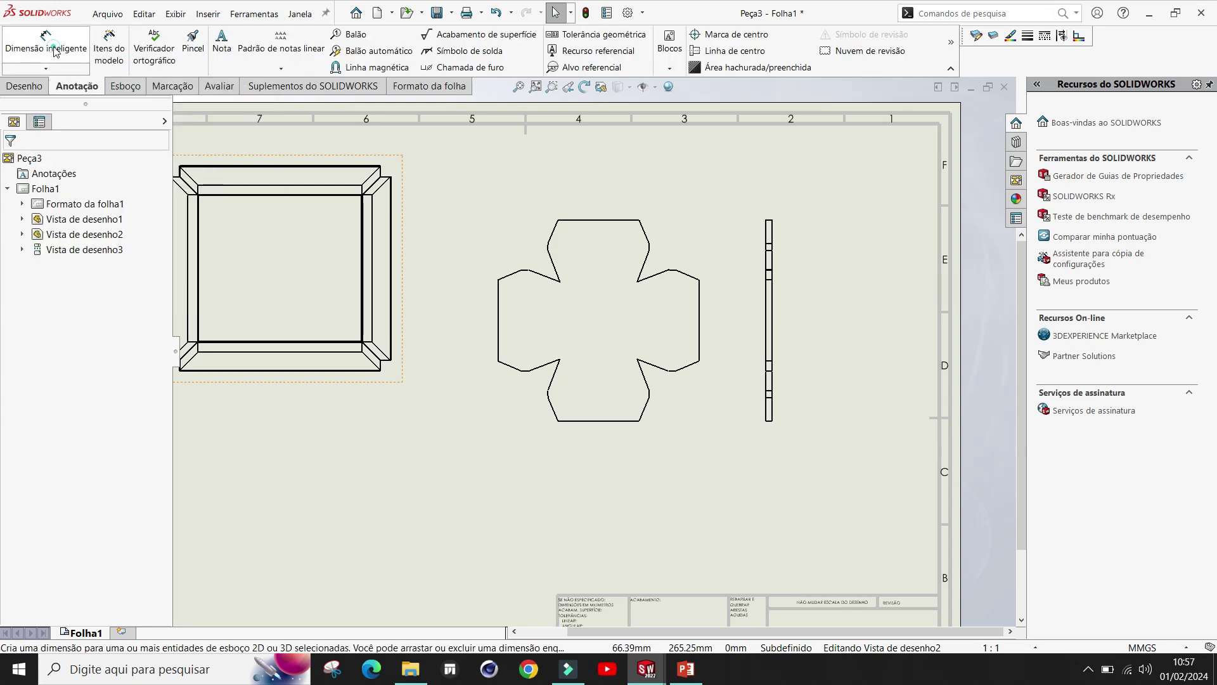
pyautogui.click(499, 325)
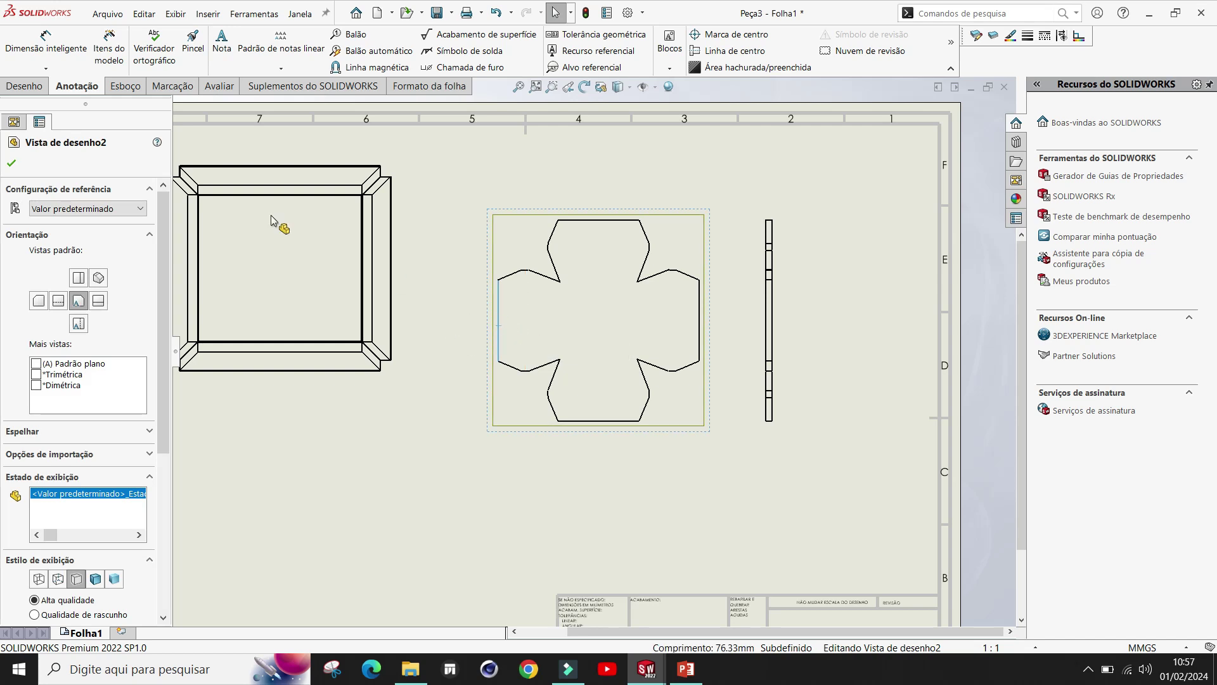
pyautogui.click(44, 41)
pyautogui.click(498, 320)
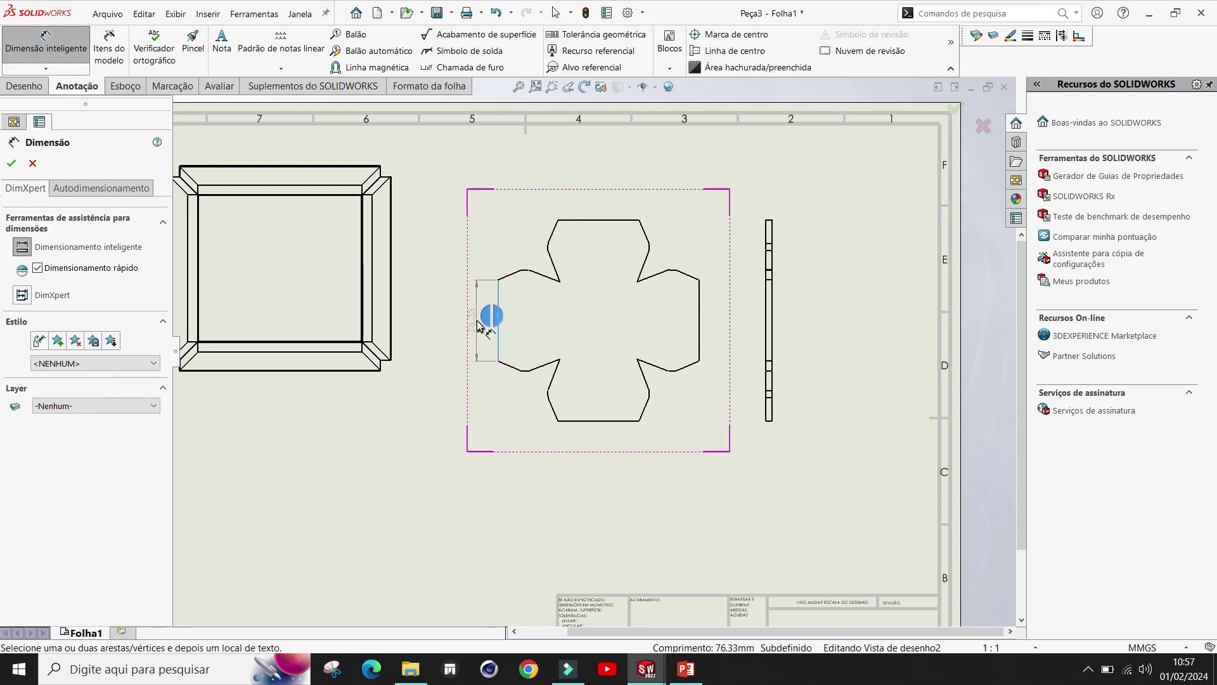
pyautogui.click(478, 325)
# Dimension the angle between the two slanted edges of the upper-left corner notch in the flattened view
pyautogui.click(552, 274)
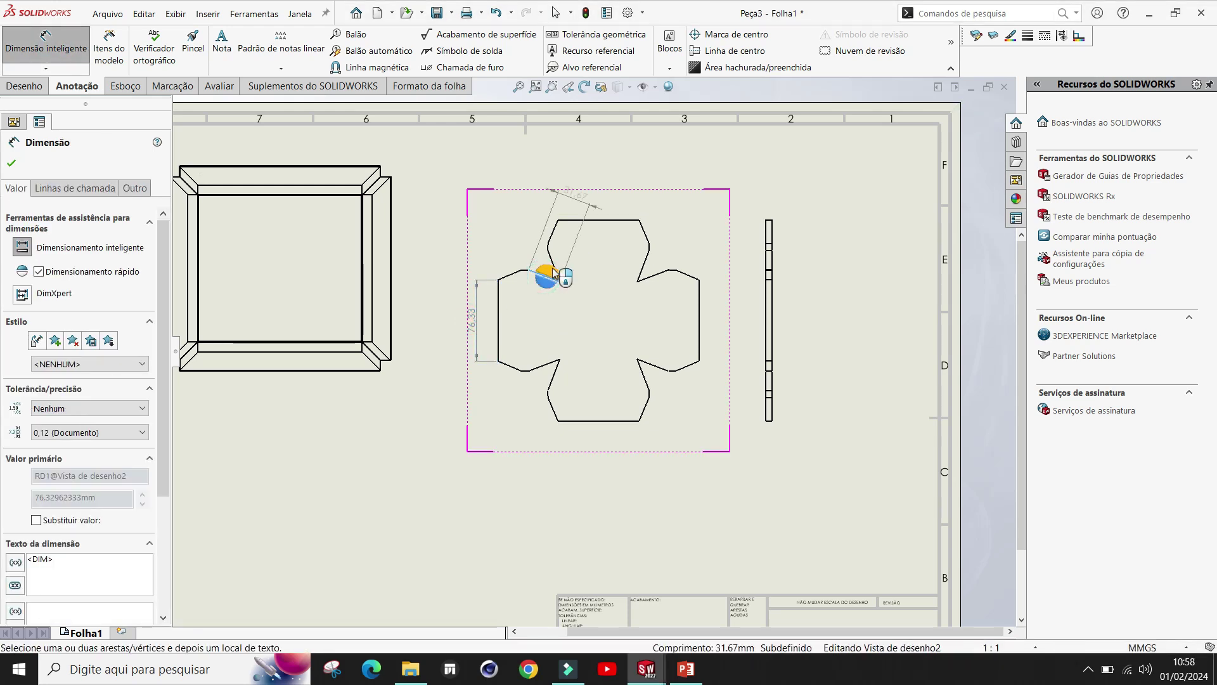
pyautogui.click(550, 255)
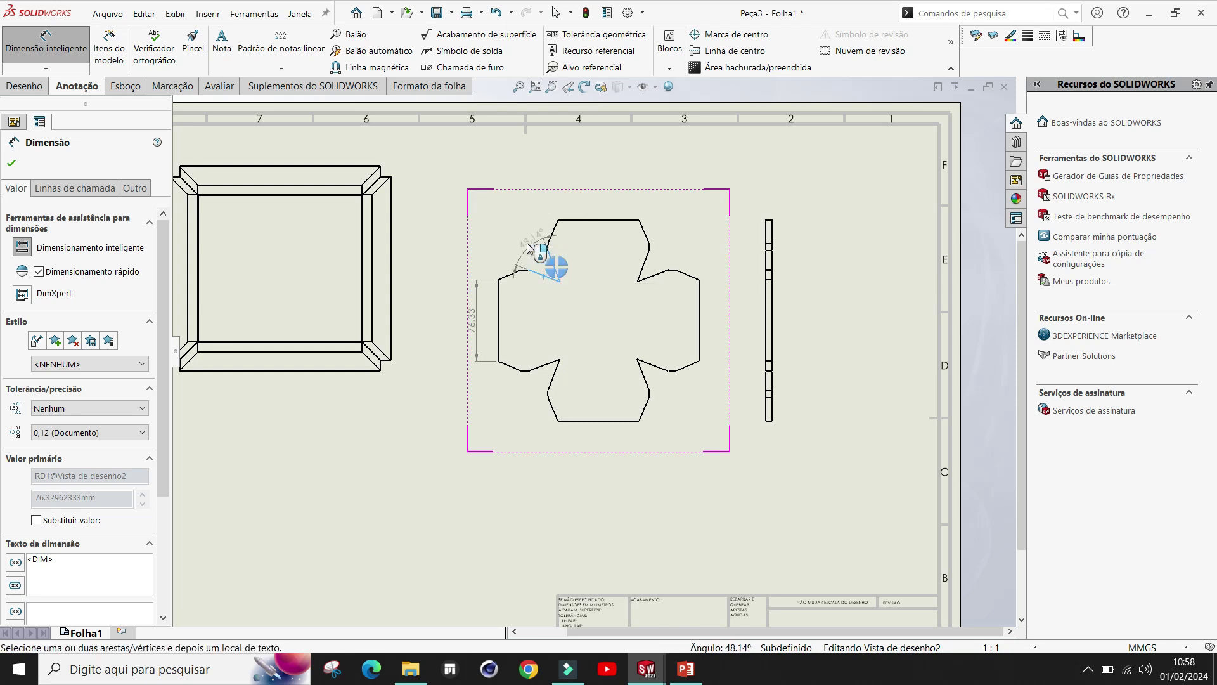
pyautogui.click(519, 240)
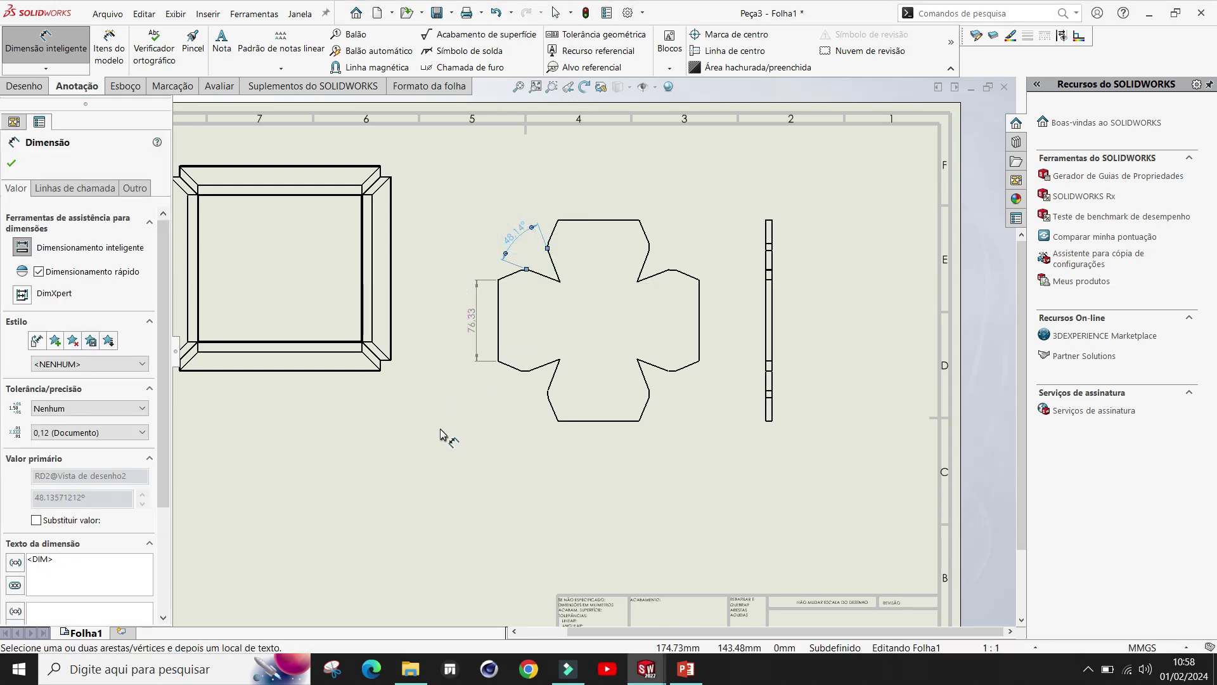
pyautogui.press('Escape')
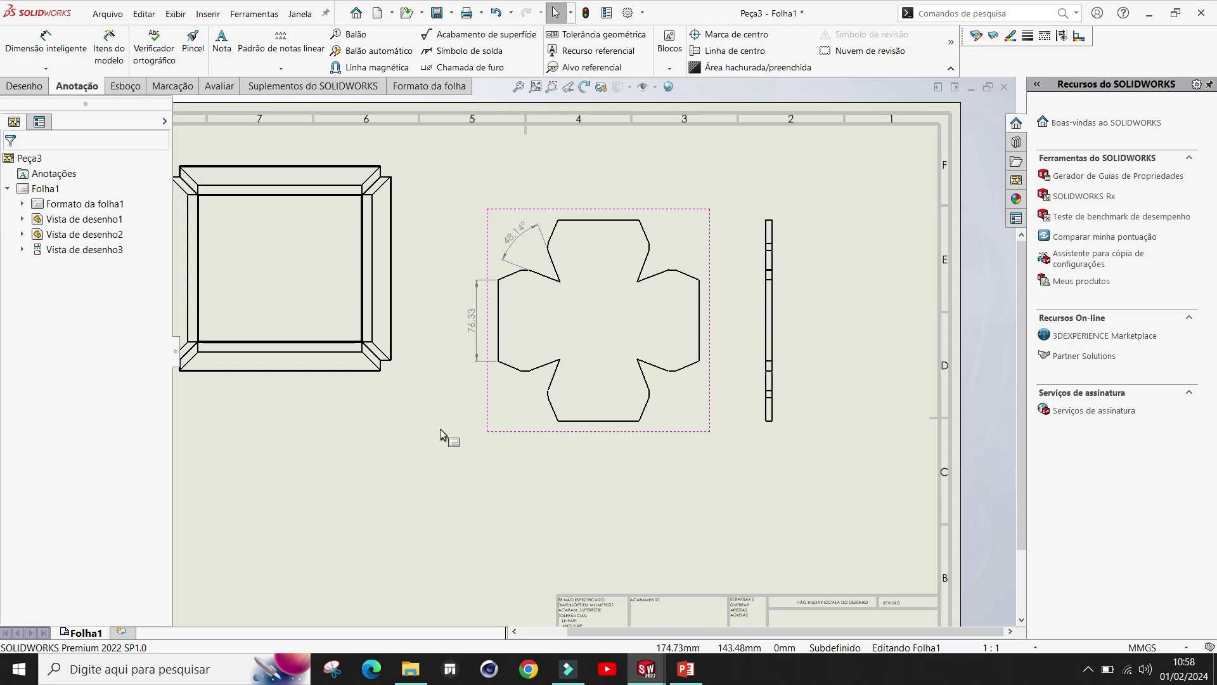
pyautogui.scroll(-2, 805, 339)
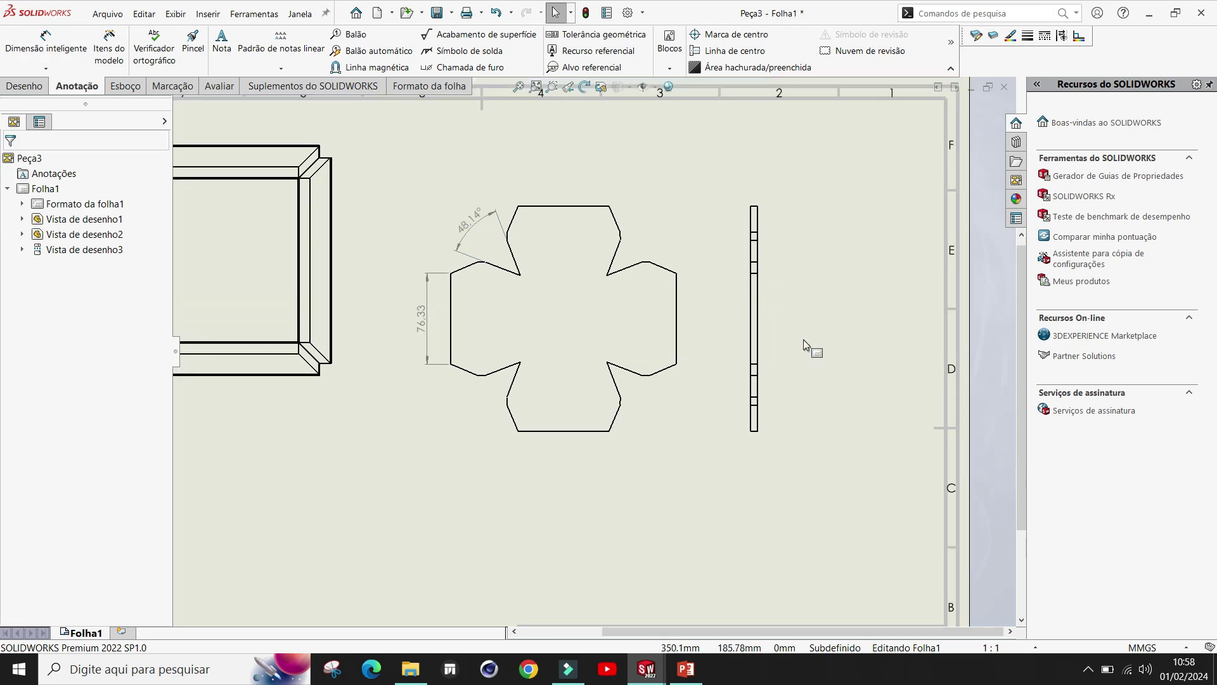
pyautogui.scroll(-1, 532, 257)
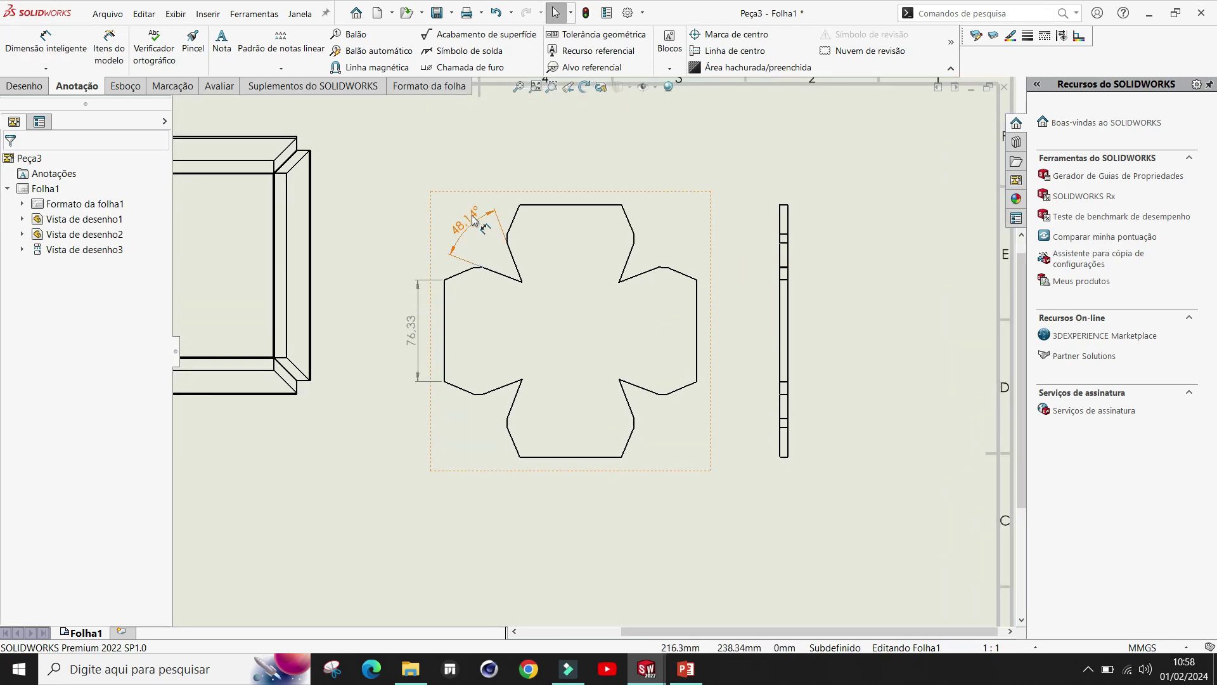
pyautogui.scroll(3, 654, 305)
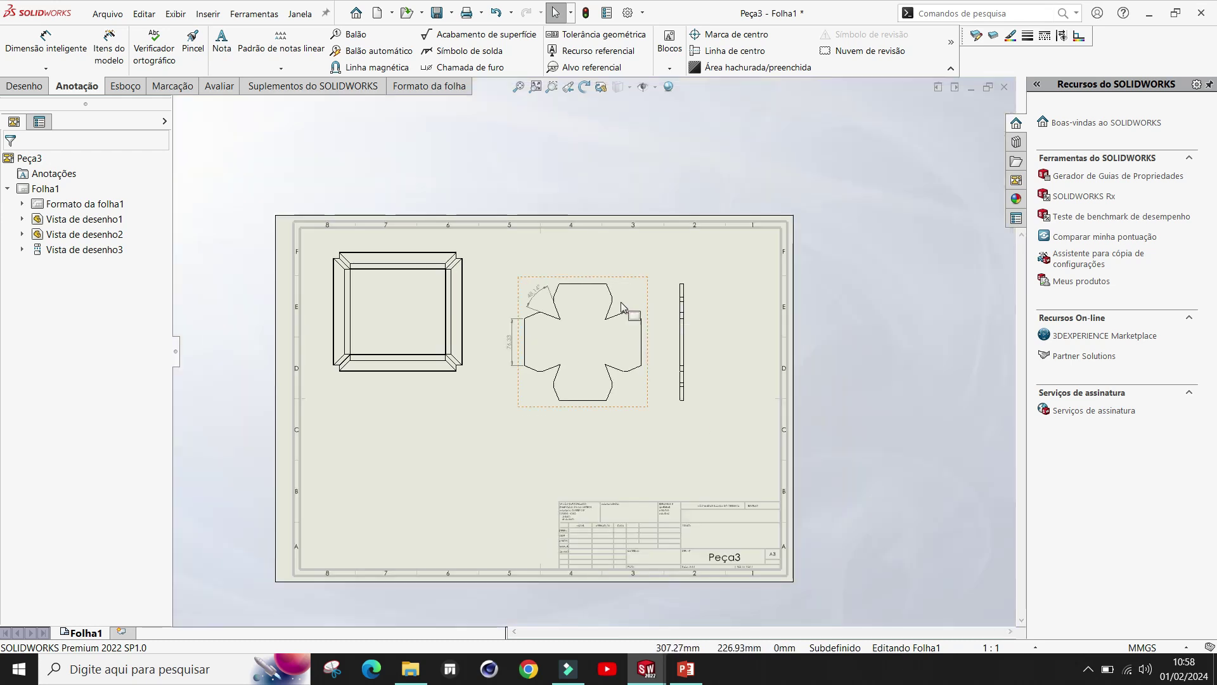
pyautogui.scroll(-2, 495, 369)
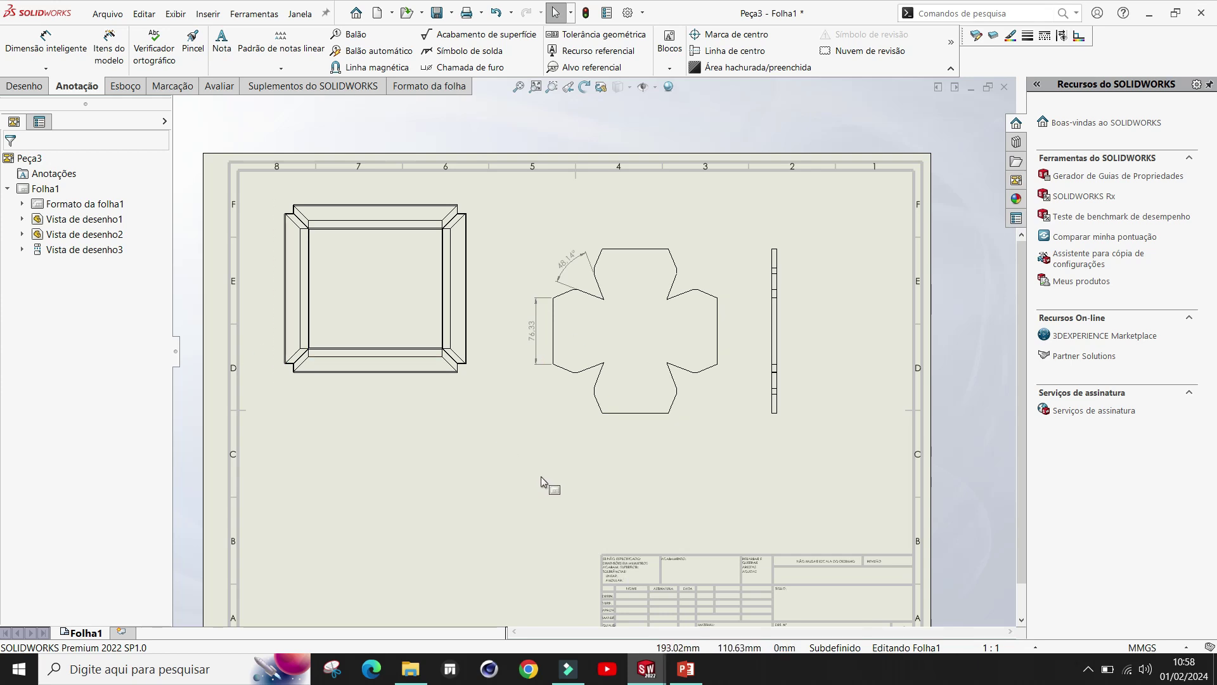
# Switch to the Peça1 part and turn off Flatten so it returns to its folded form
pyautogui.moveTo(645, 671)
pyautogui.click(574, 615)
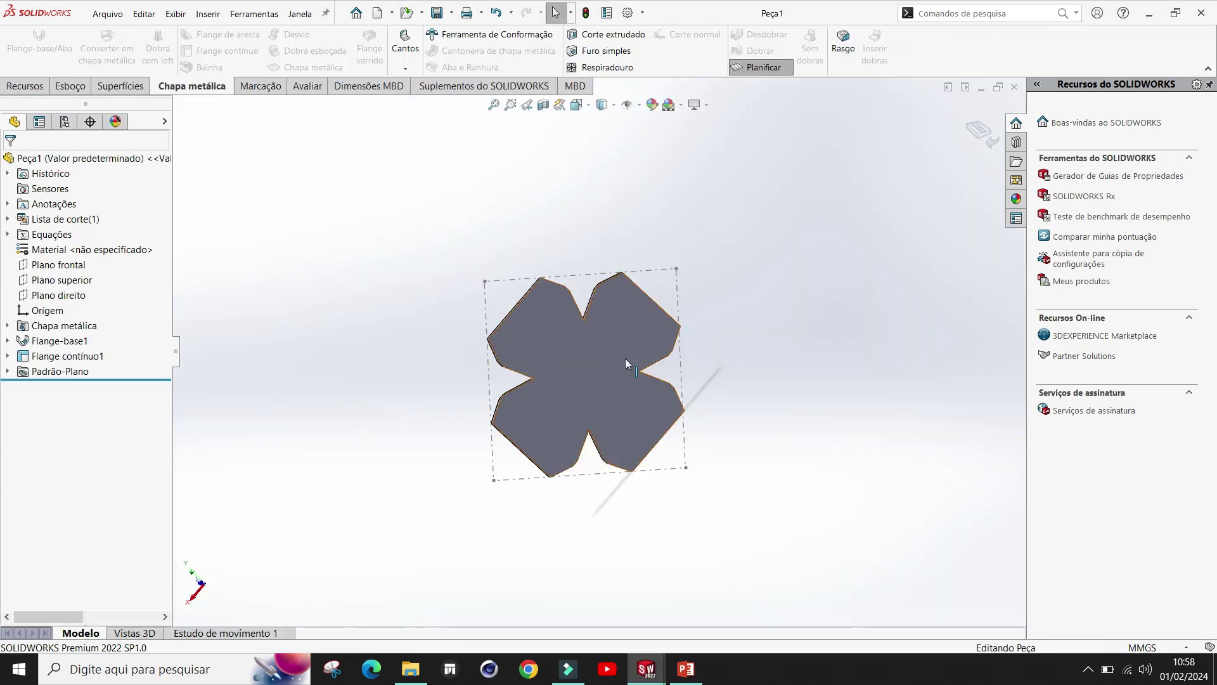
pyautogui.scroll(-2, 678, 476)
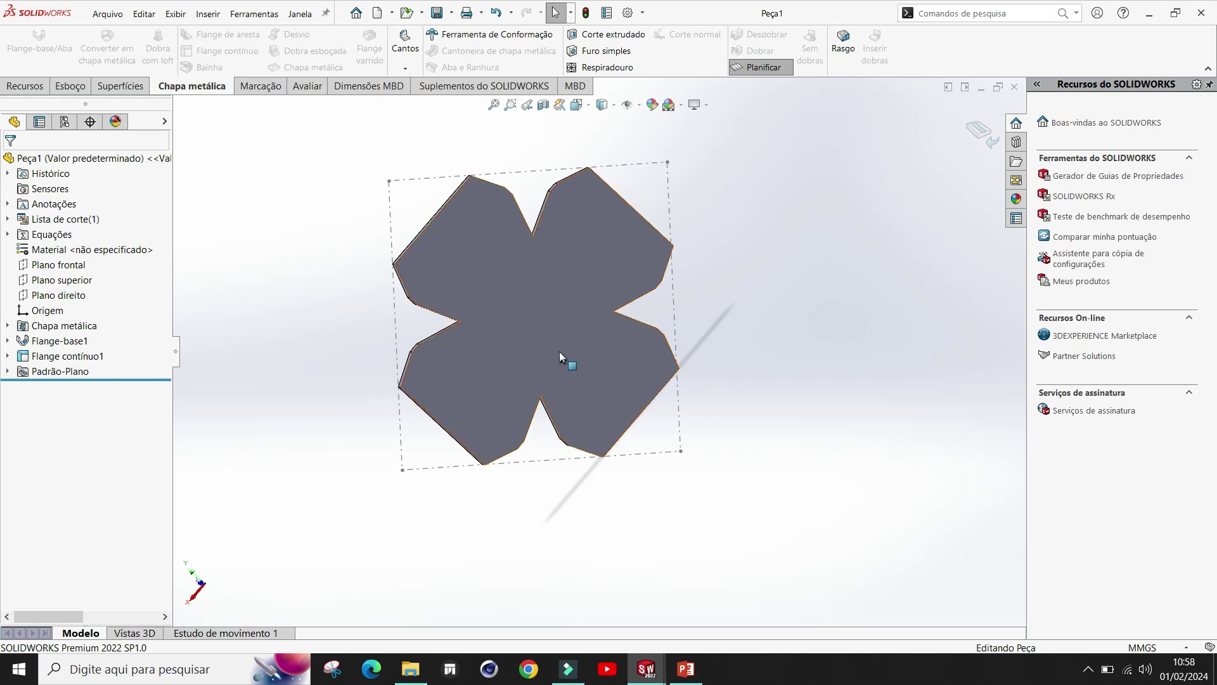
pyautogui.click(763, 67)
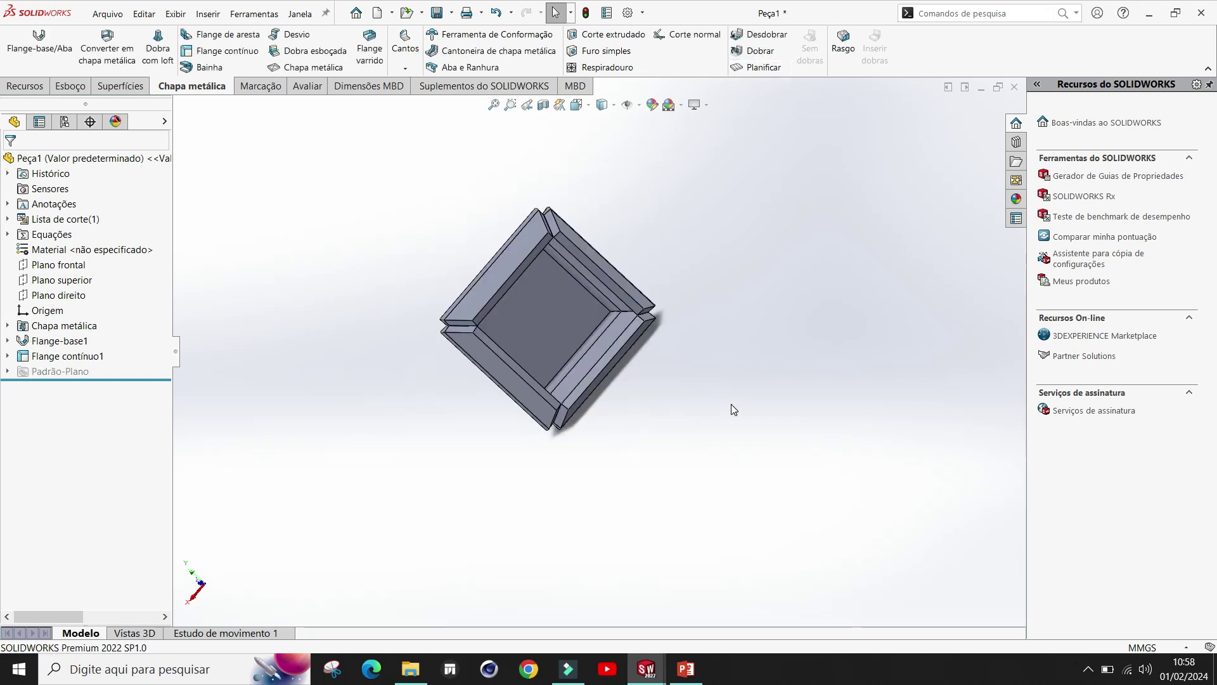
# Return to the Peça3 drawing and examine how the Peça1 views and their dimensions respond to the folded part
pyautogui.click(652, 671)
pyautogui.click(723, 610)
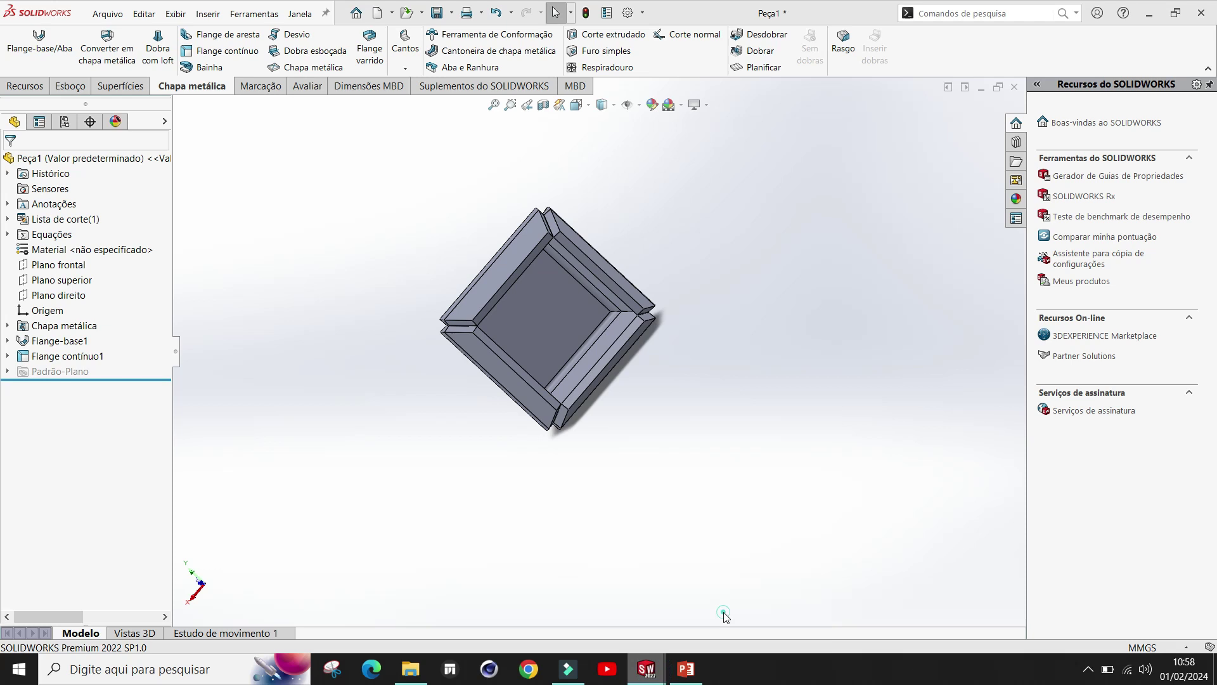
pyautogui.scroll(-5, 721, 405)
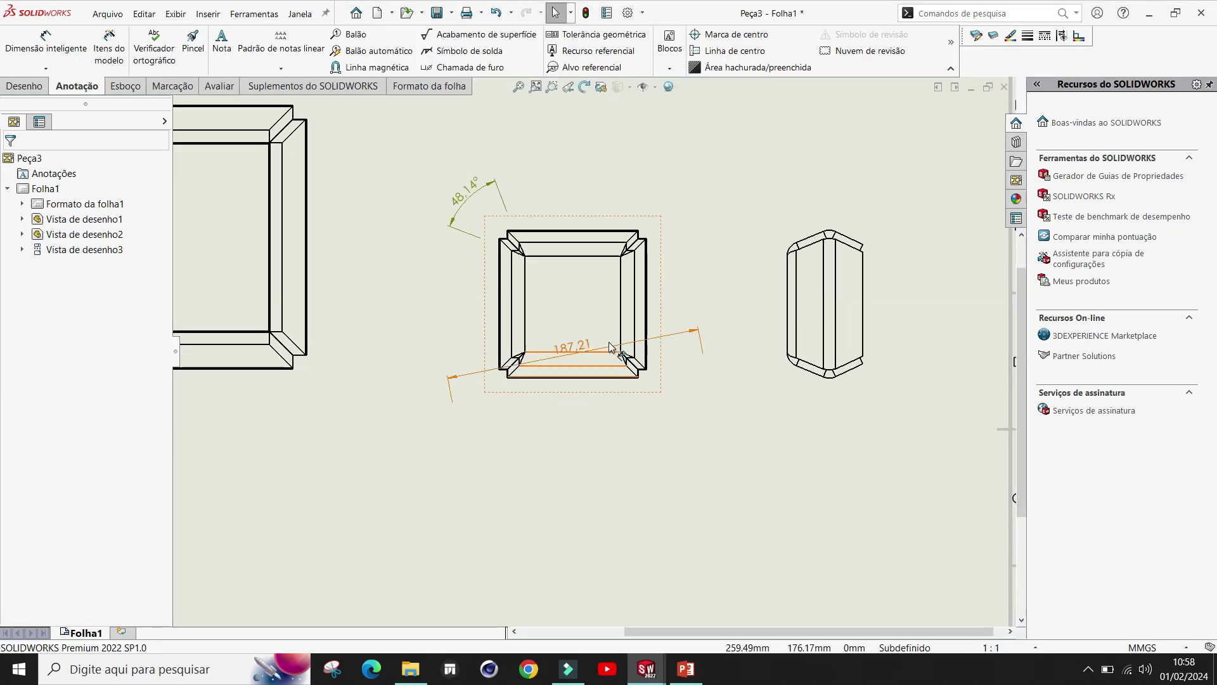
pyautogui.scroll(3, 605, 372)
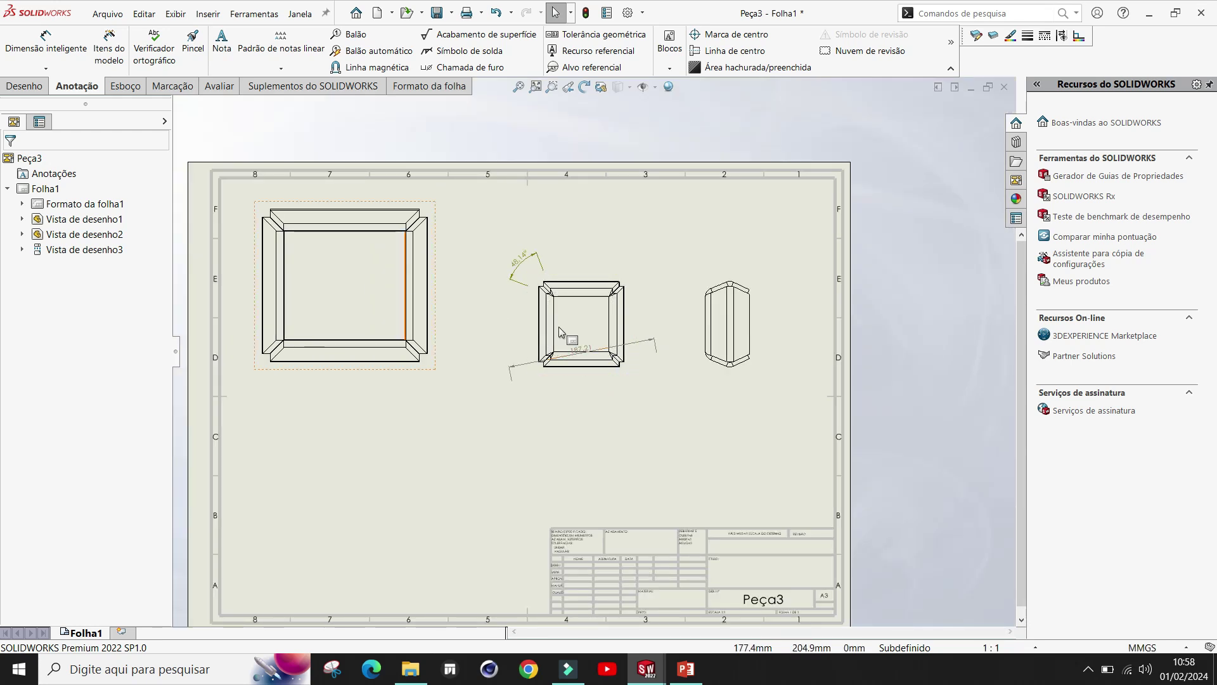
pyautogui.scroll(1, 676, 392)
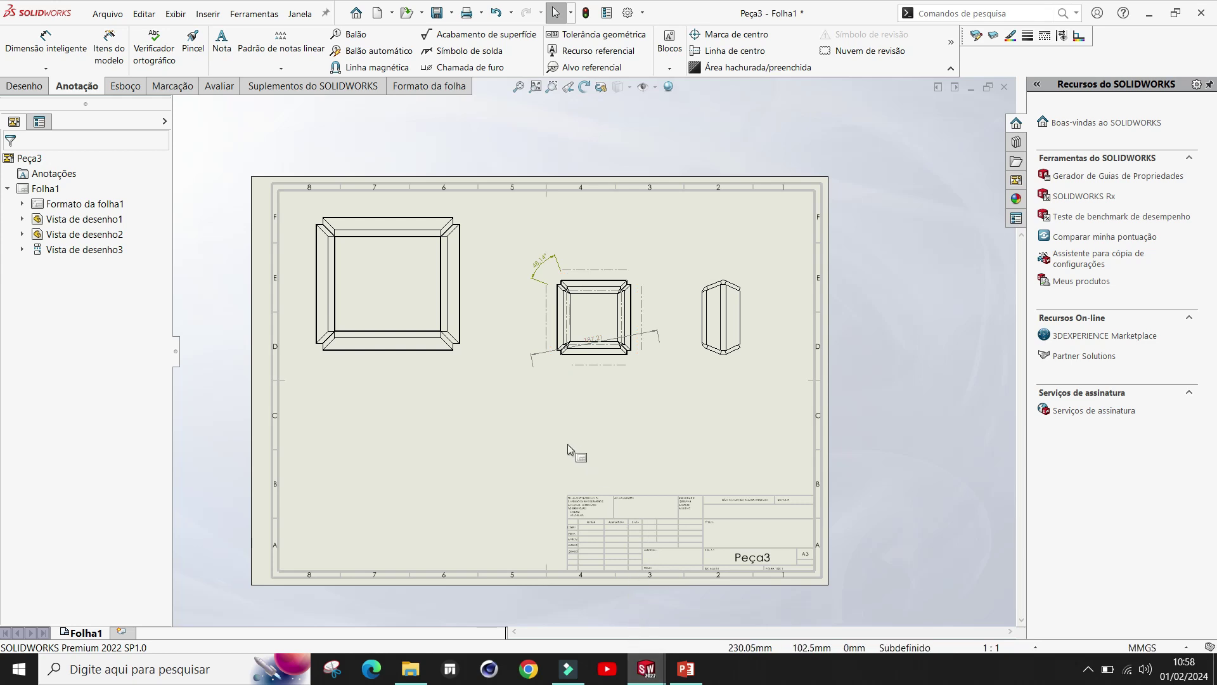
pyautogui.scroll(-1, 558, 447)
pyautogui.scroll(1, 478, 437)
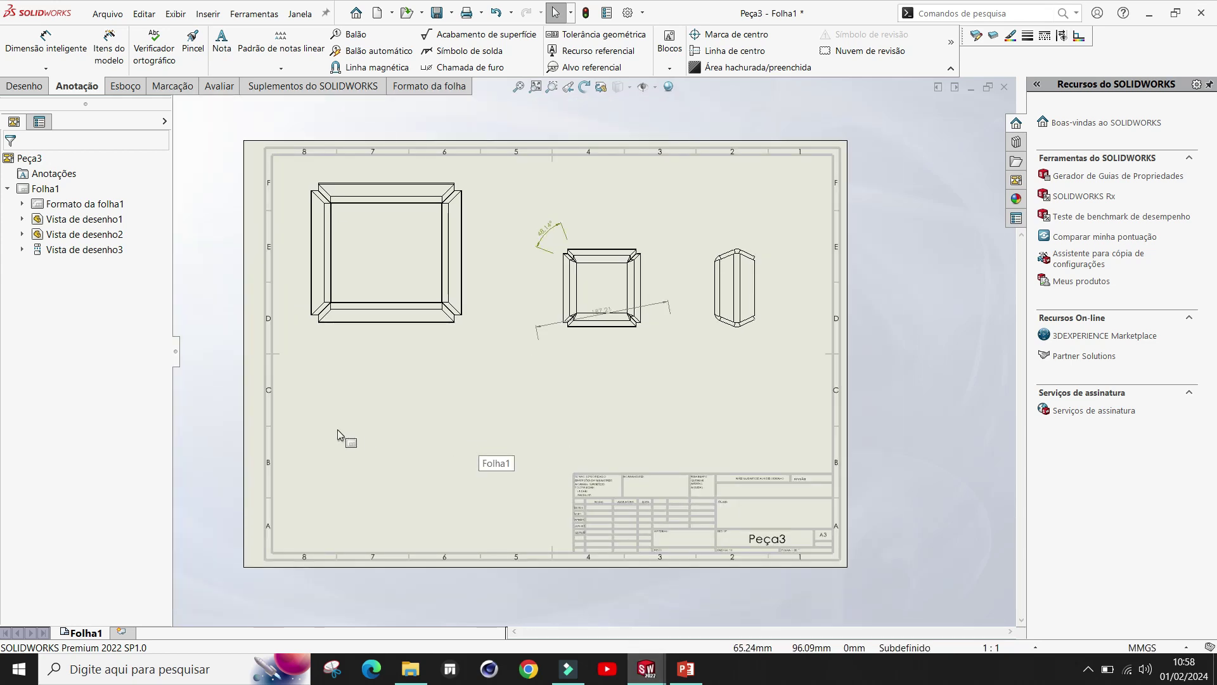